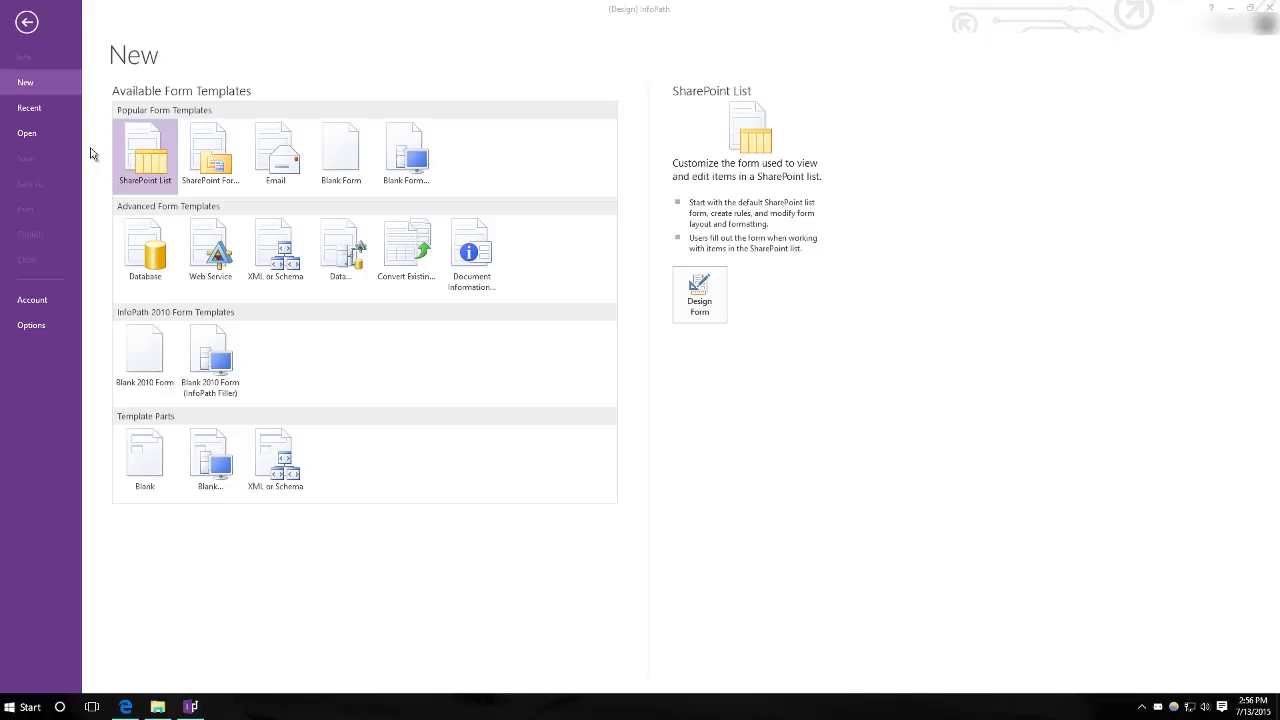
Start designing a blank form and title it 'Order Form'
click(355, 168)
click(700, 272)
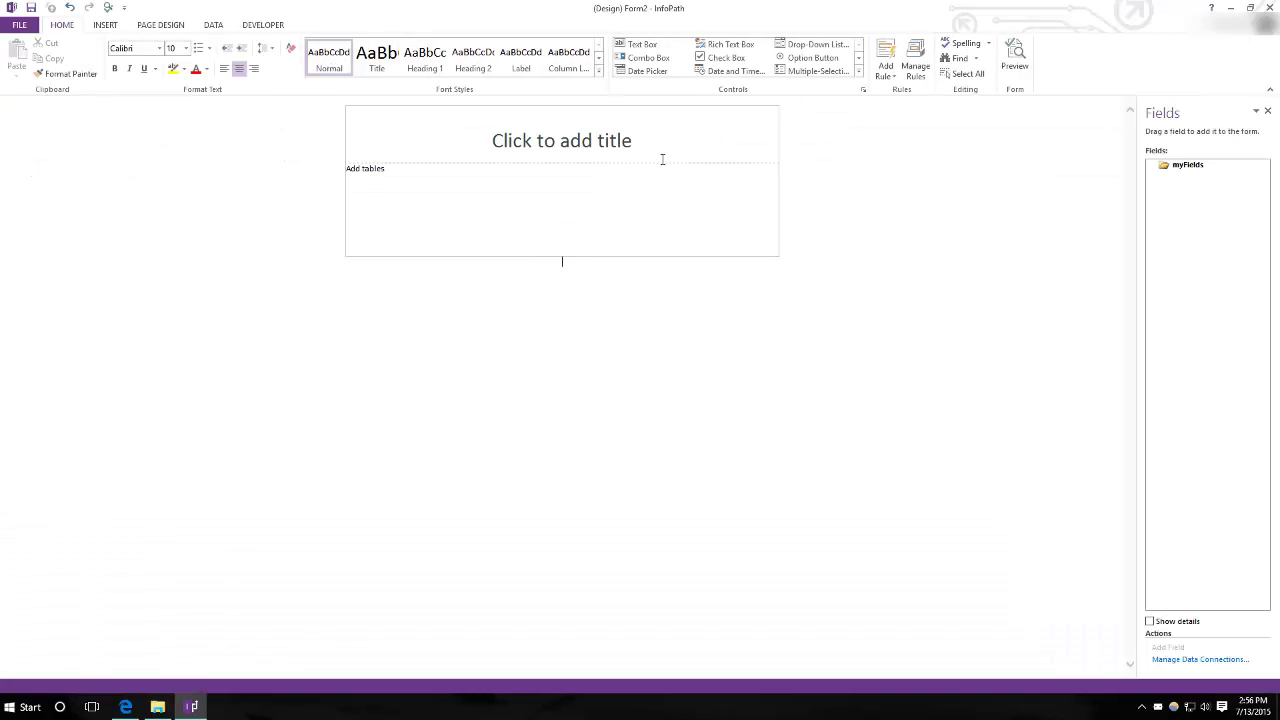
click(518, 148)
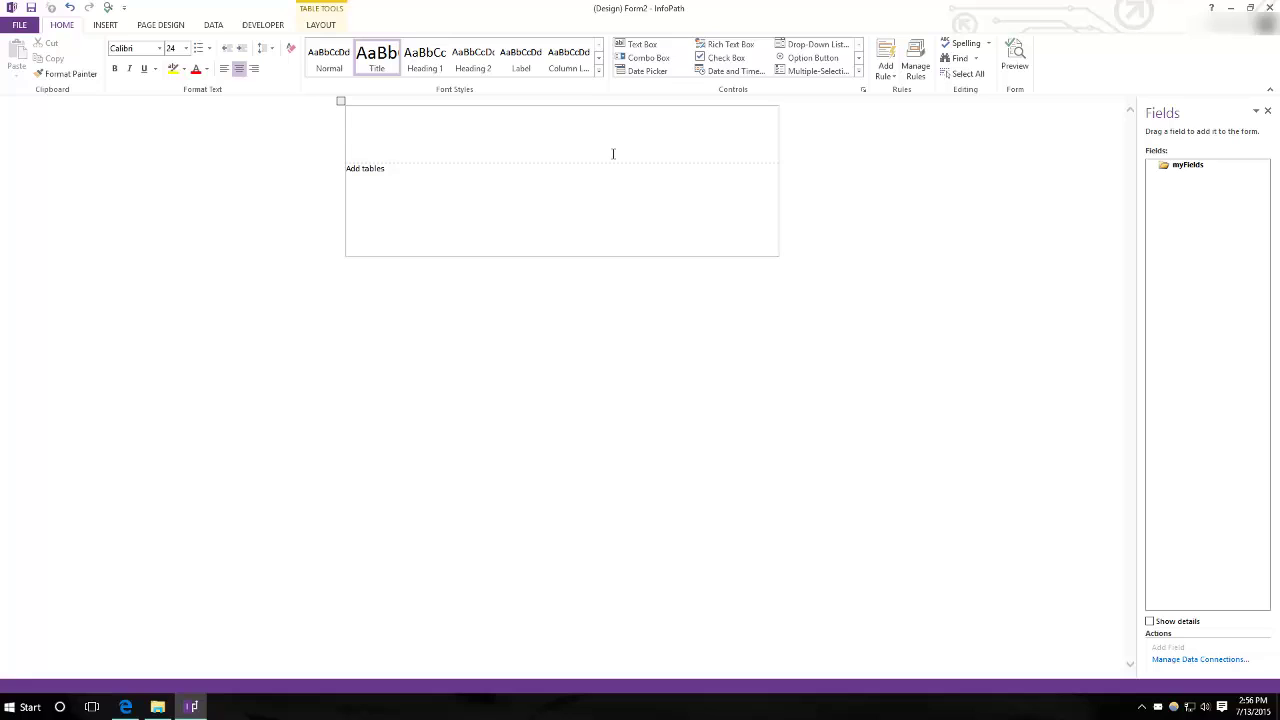
text(Order Form)
Build the Bread, Meat and Toppings table rows and insert a drop-down list beside Bread
click(654, 206)
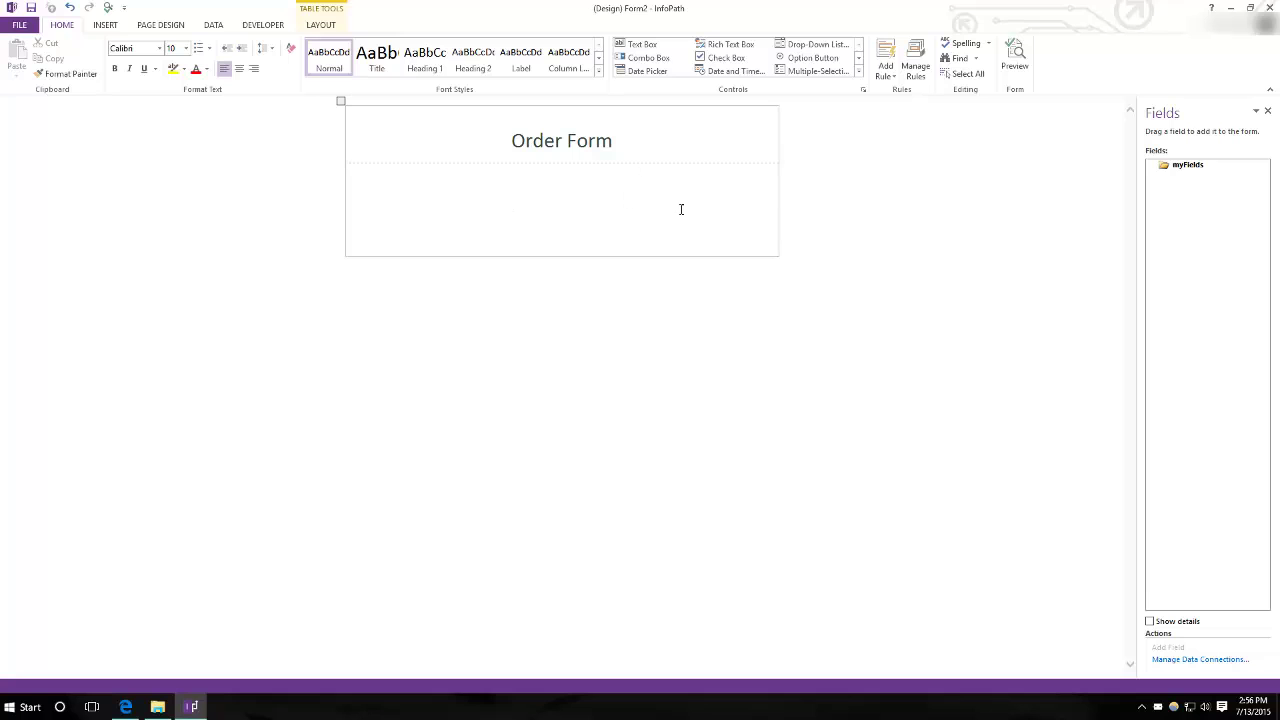
right_click(571, 178)
mouse_move(643, 266)
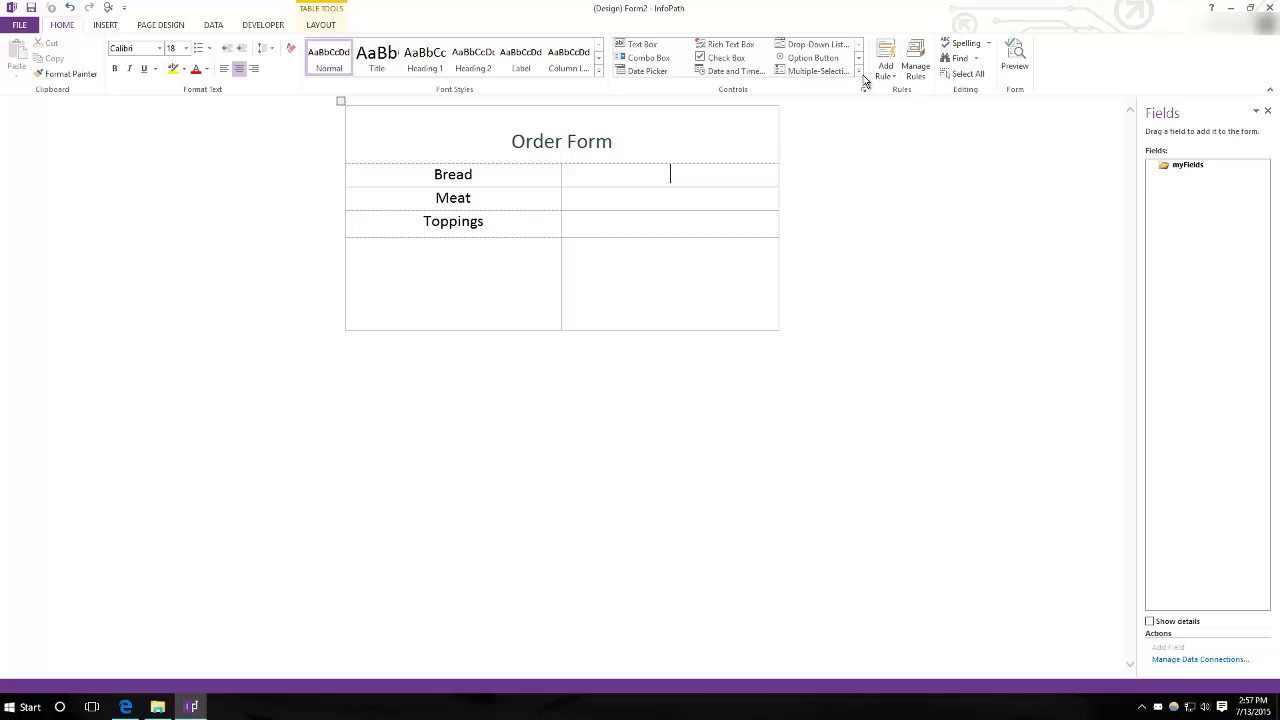
click(648, 57)
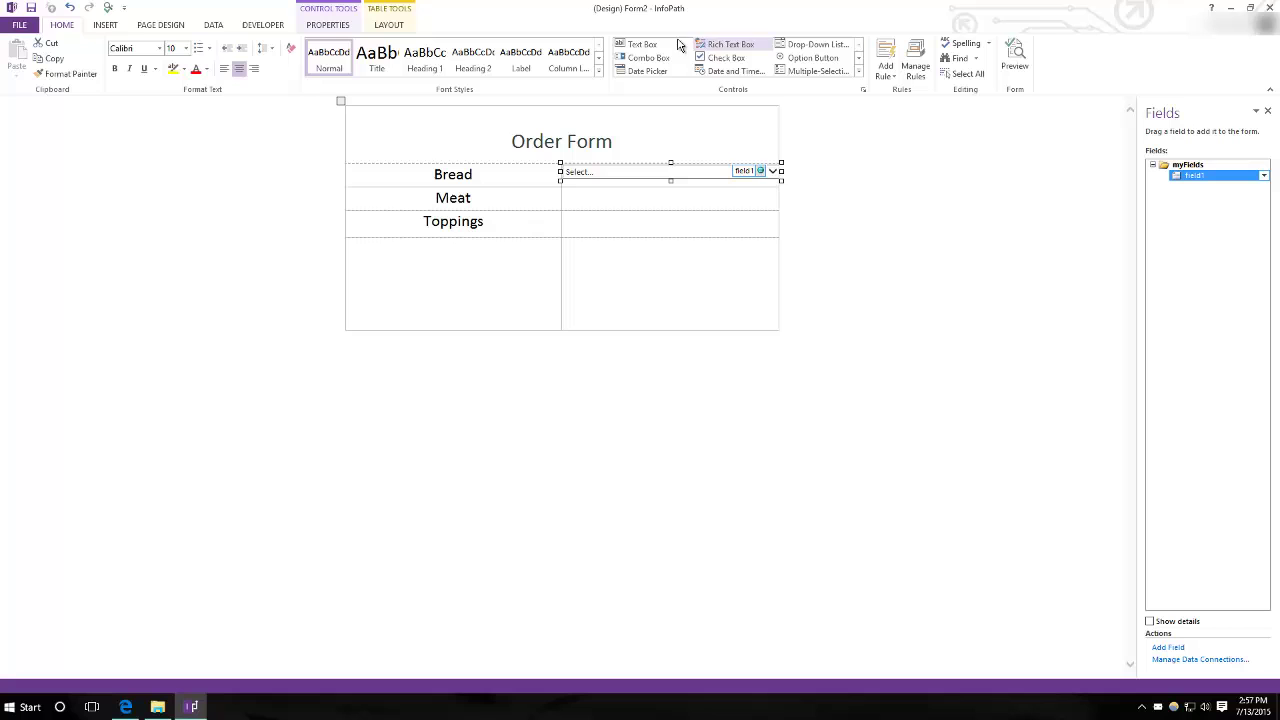
Open the Bread drop-down's properties and move the window beside the form
click(858, 72)
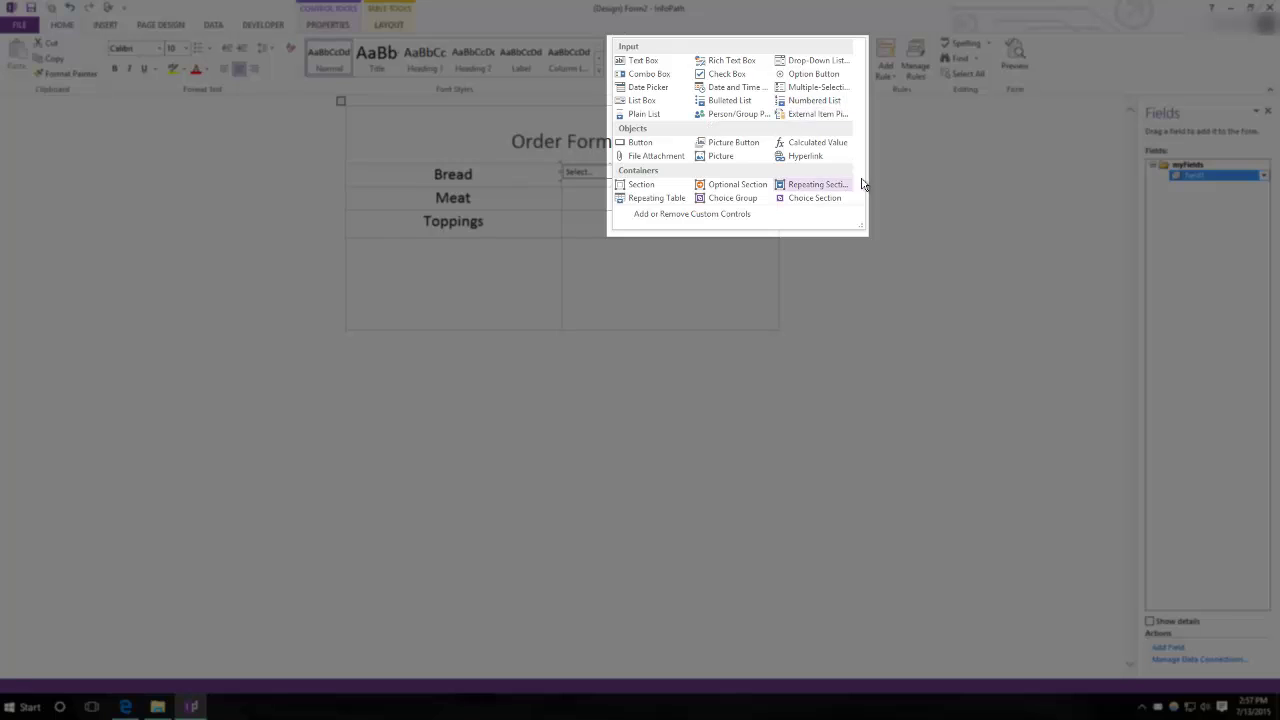
click(758, 173)
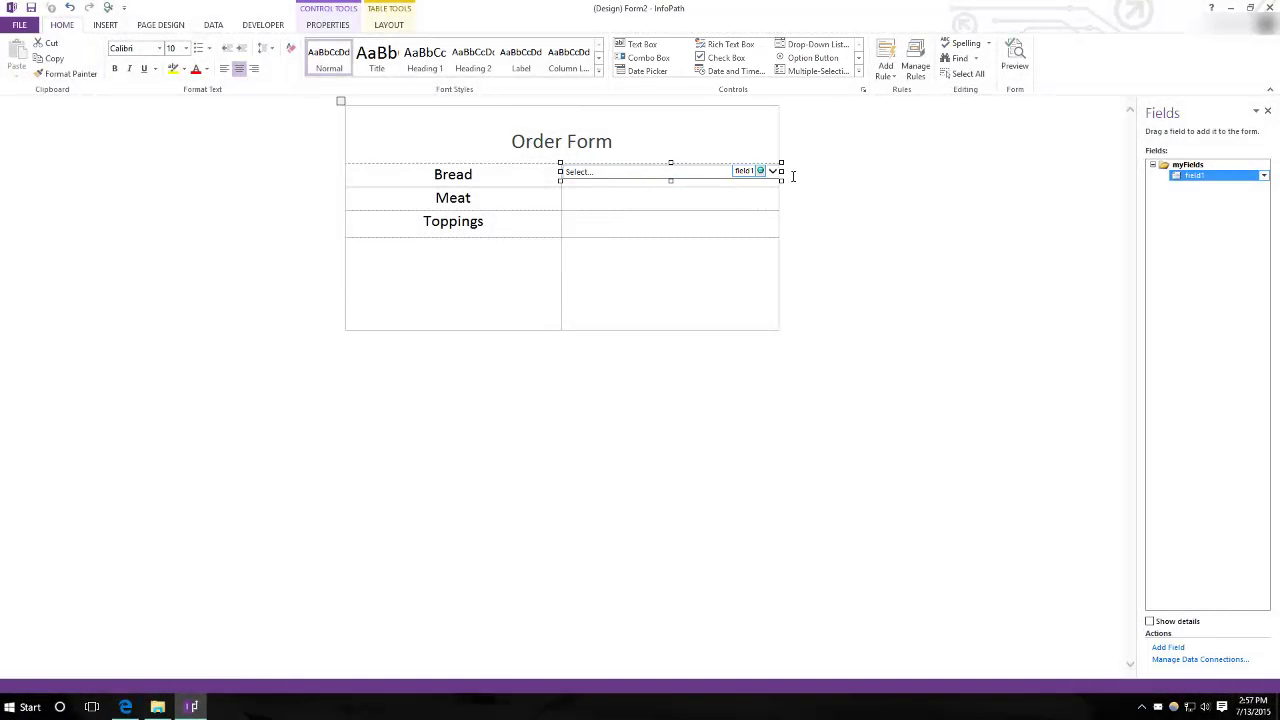
right_click(725, 170)
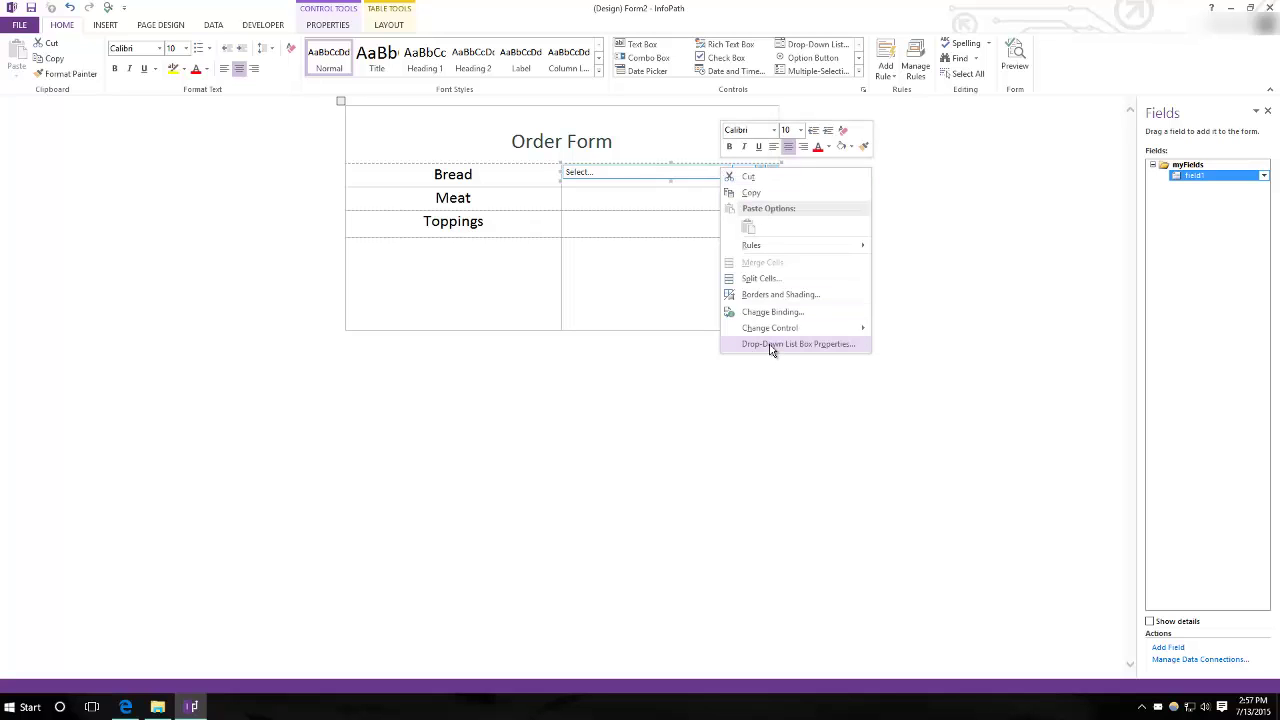
click(771, 344)
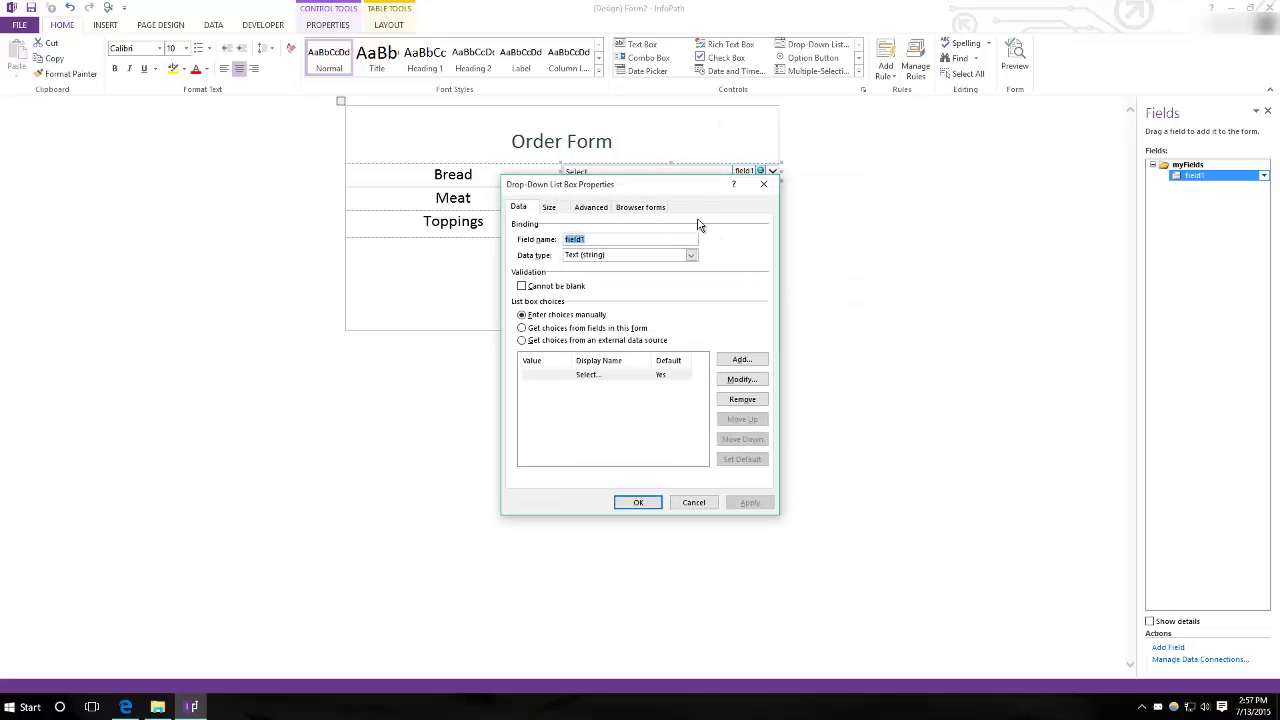
drag(670, 190, 971, 130)
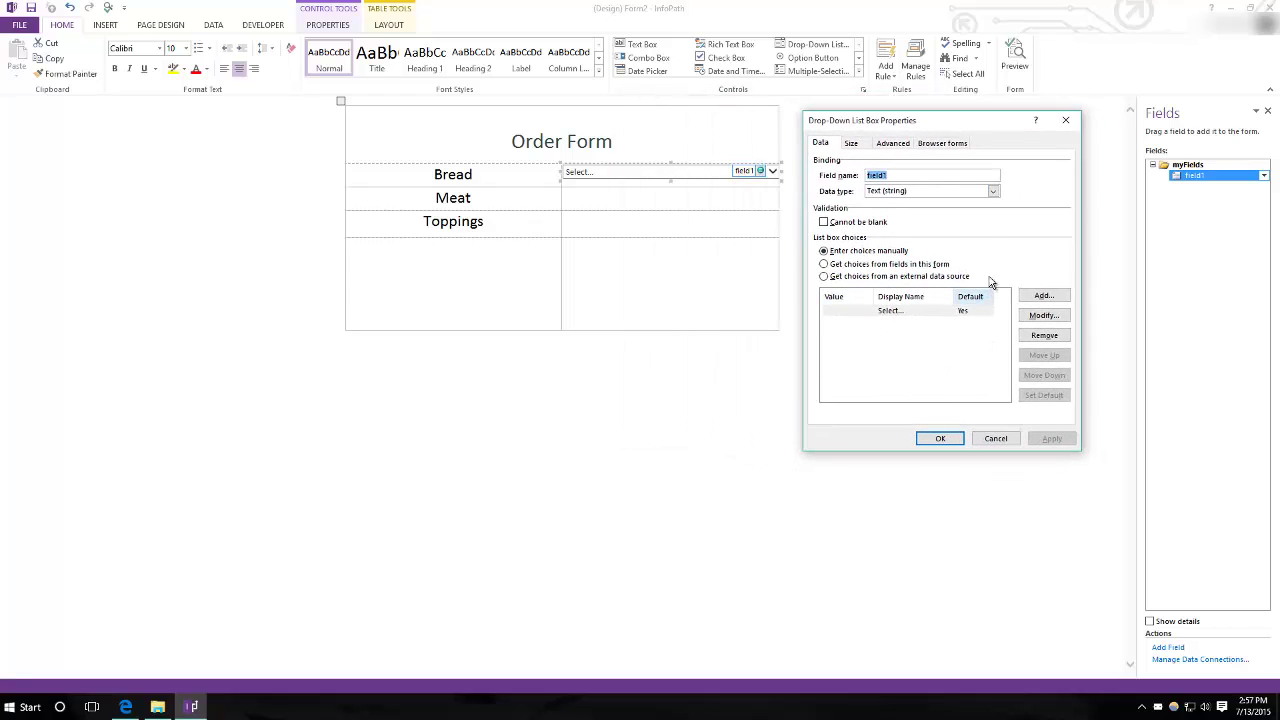
Make Bread required and add the choices White, Whole Wheat and Italian
click(824, 223)
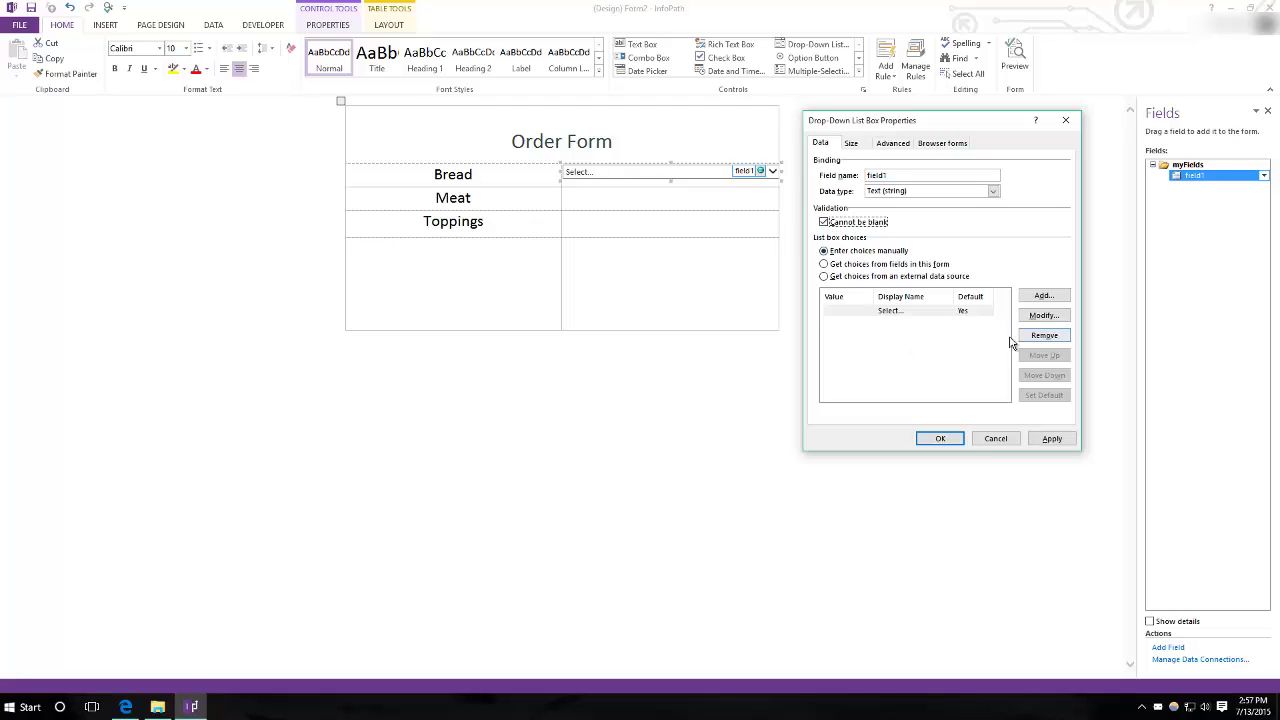
click(1032, 297)
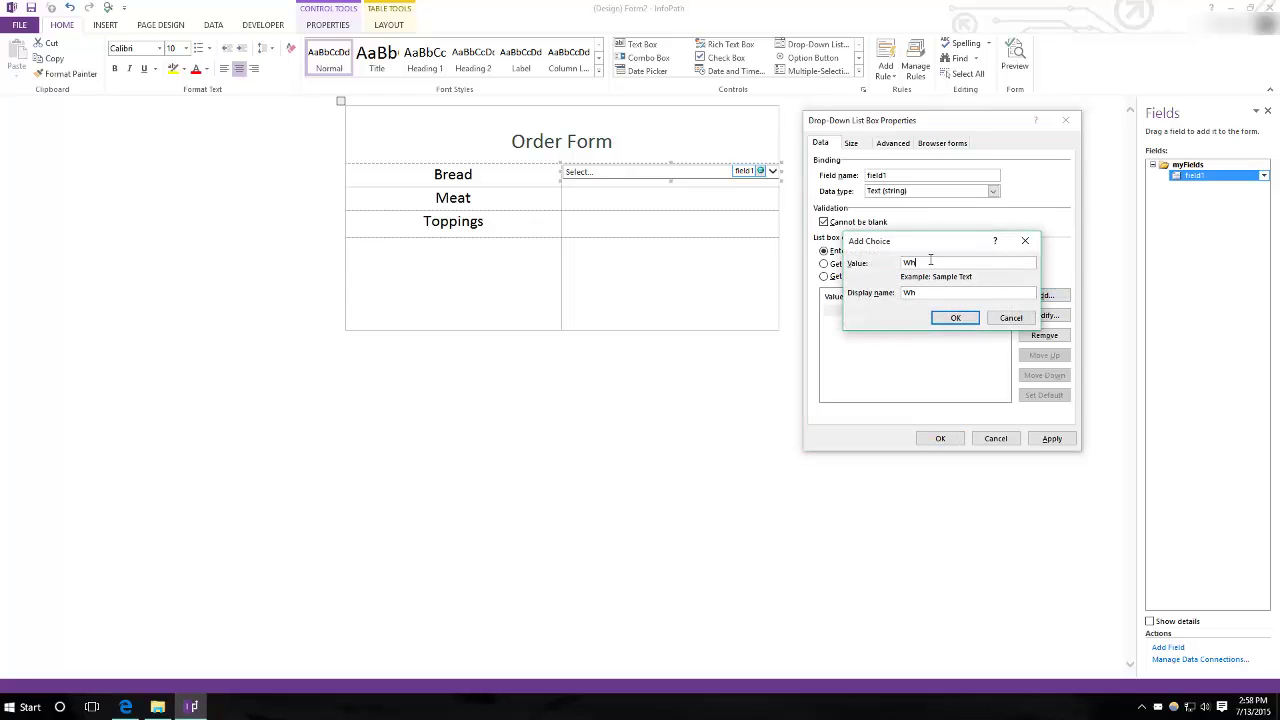
click(955, 317)
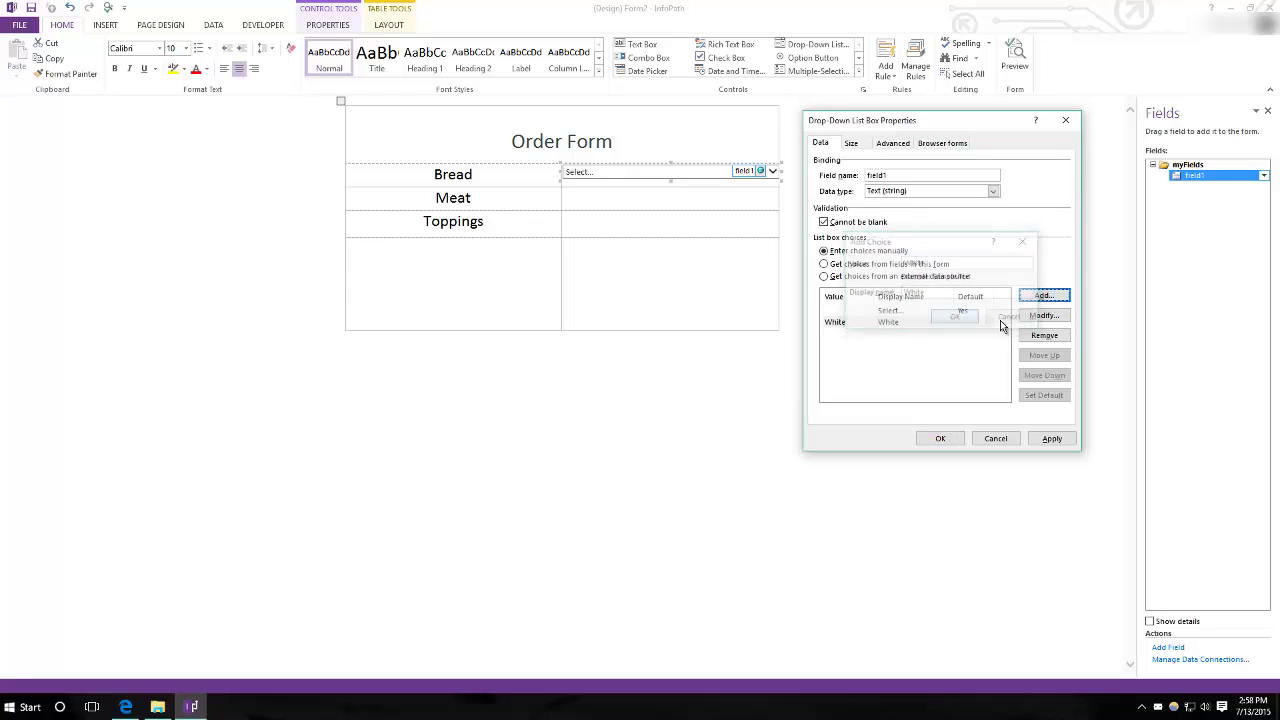
click(1045, 295)
text(Wh)
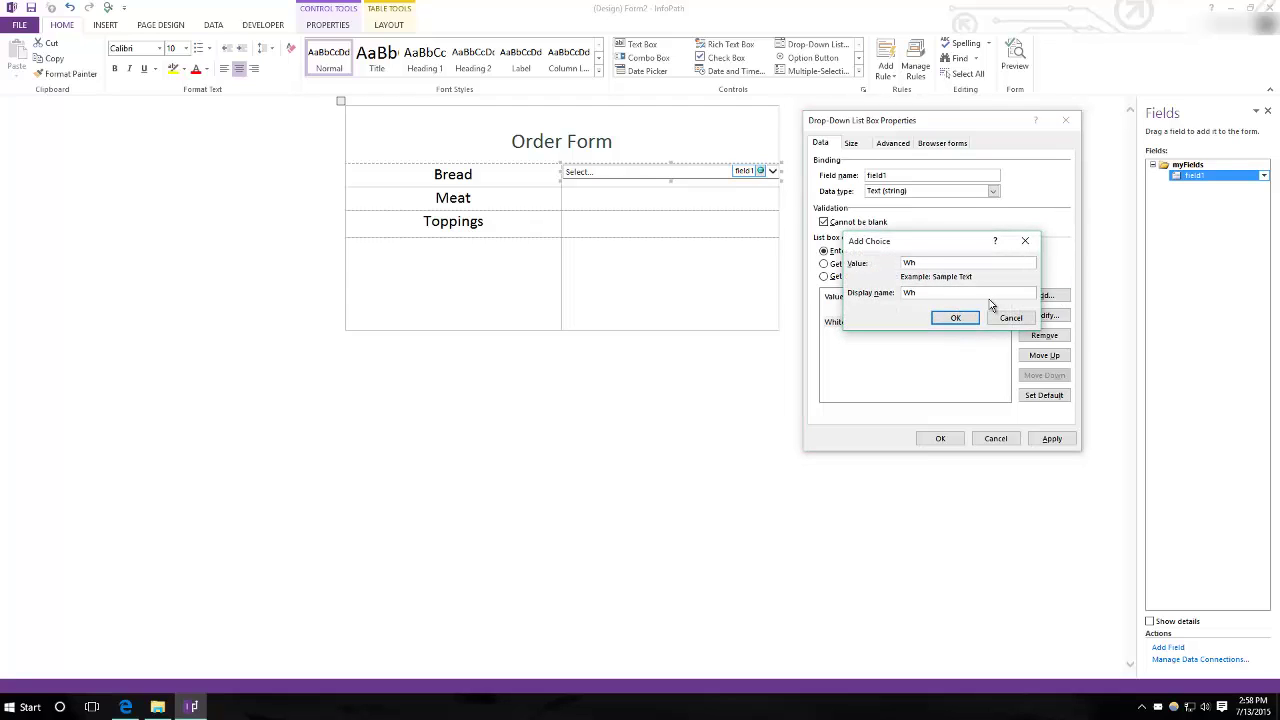
text(ole Wheat)
key(Return)
click(1045, 296)
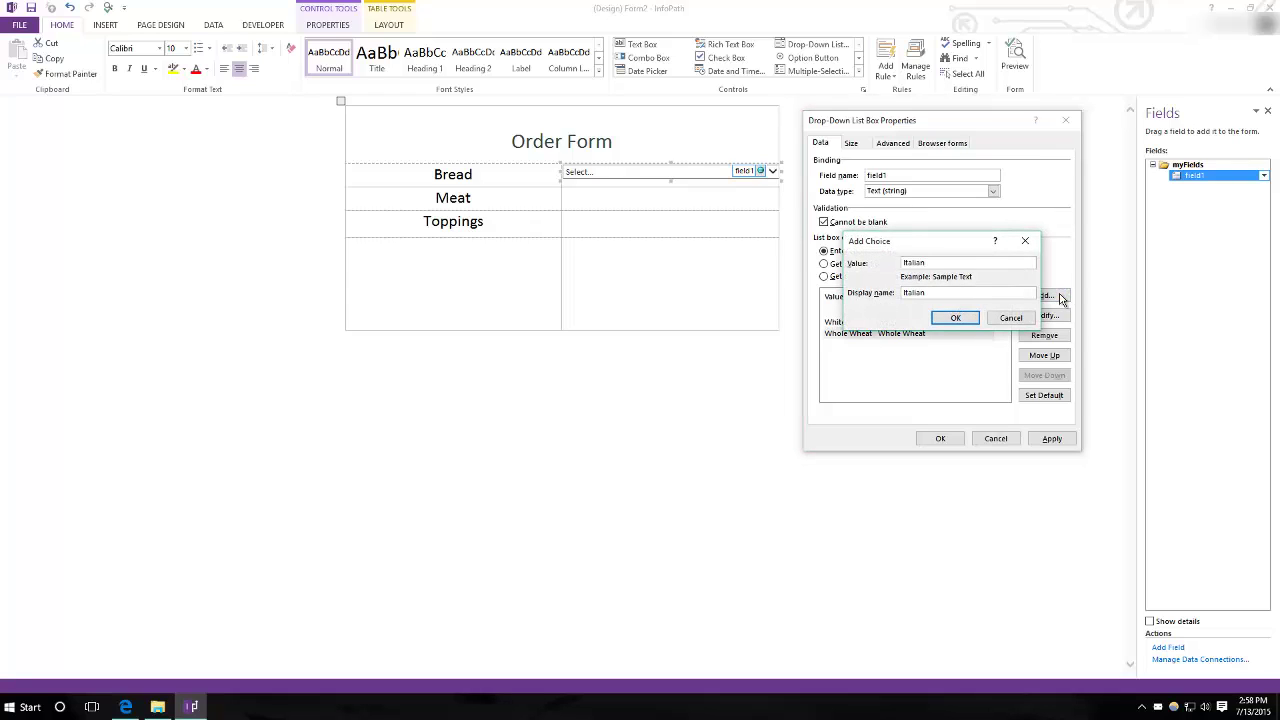
click(955, 318)
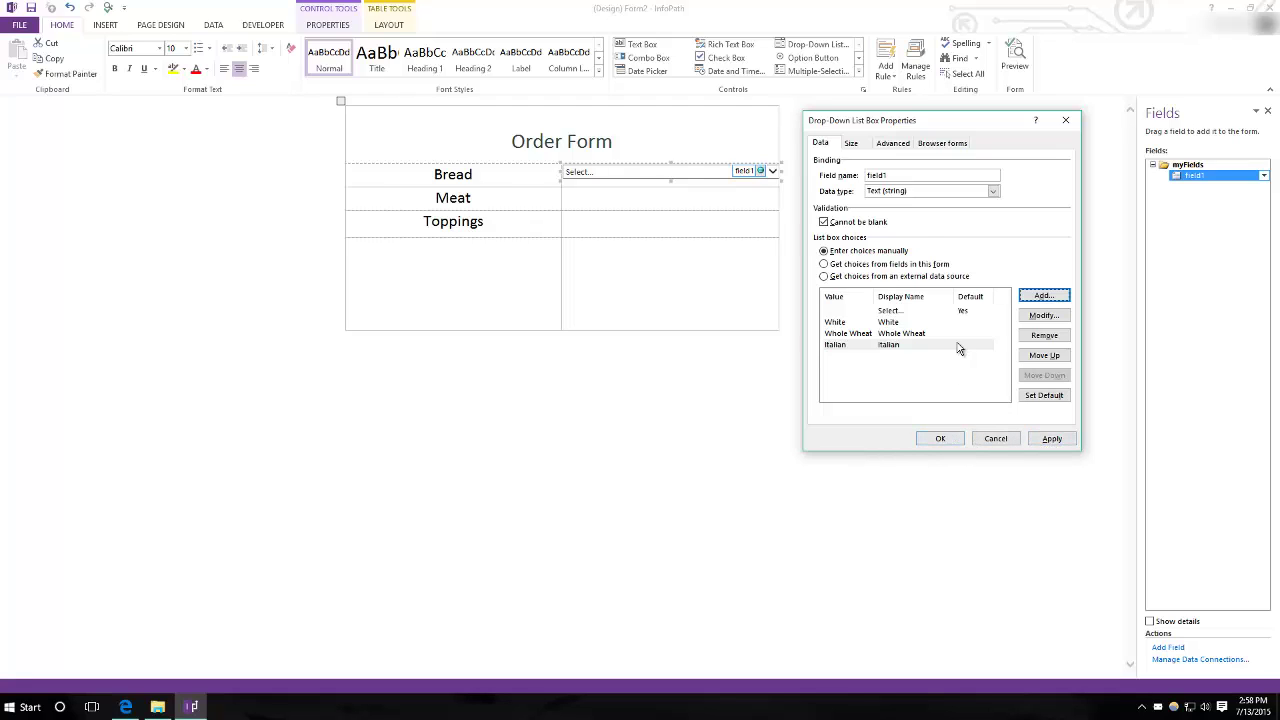
Review the size, advanced and browser settings, then save the Bread drop-down
click(853, 143)
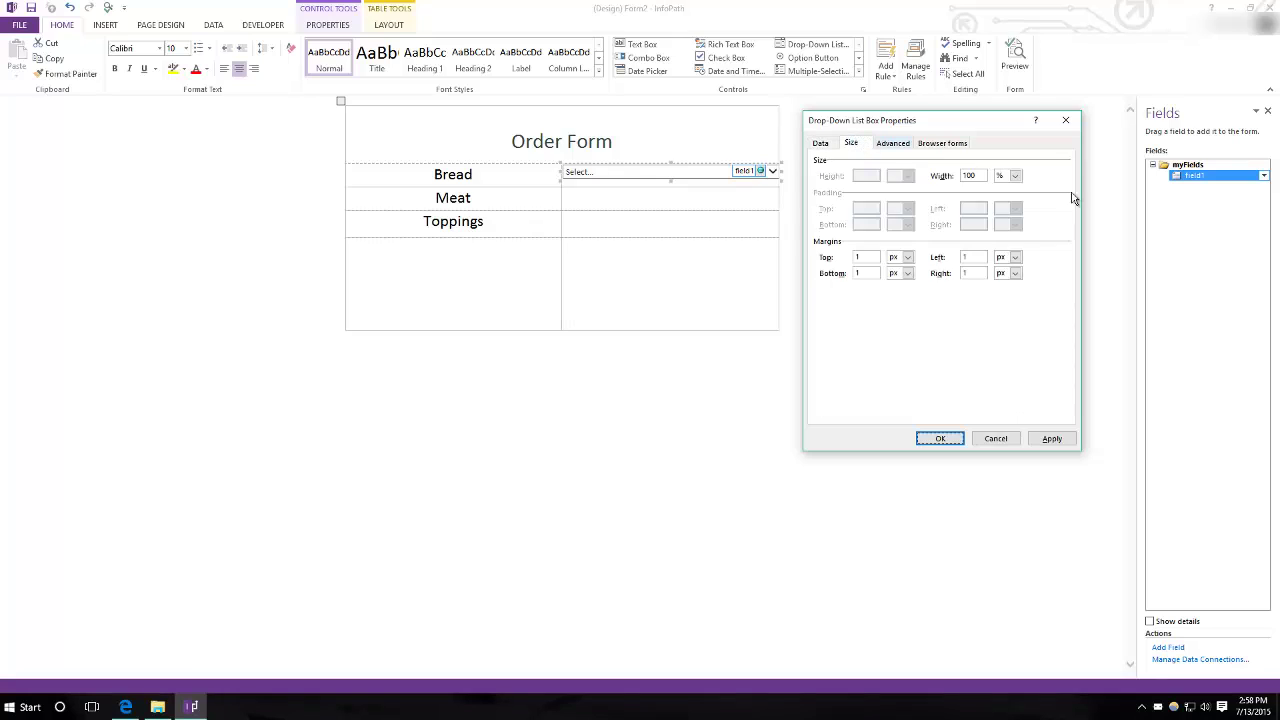
click(890, 146)
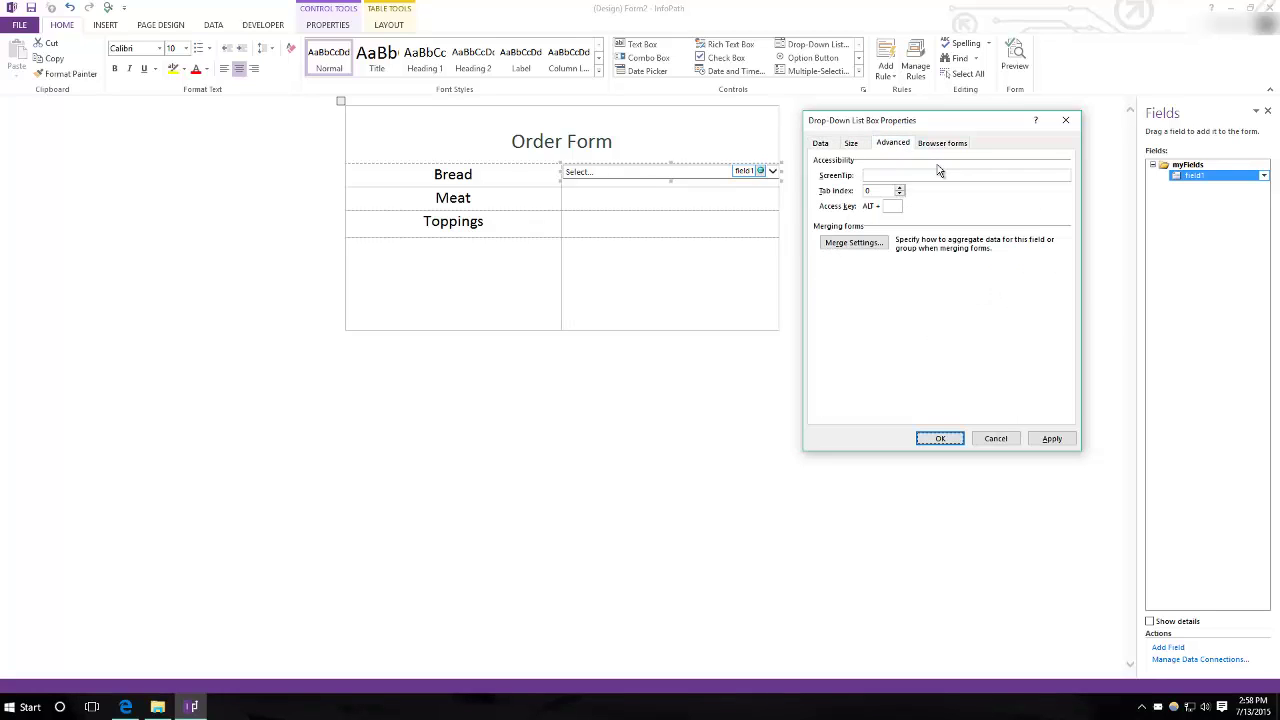
click(924, 148)
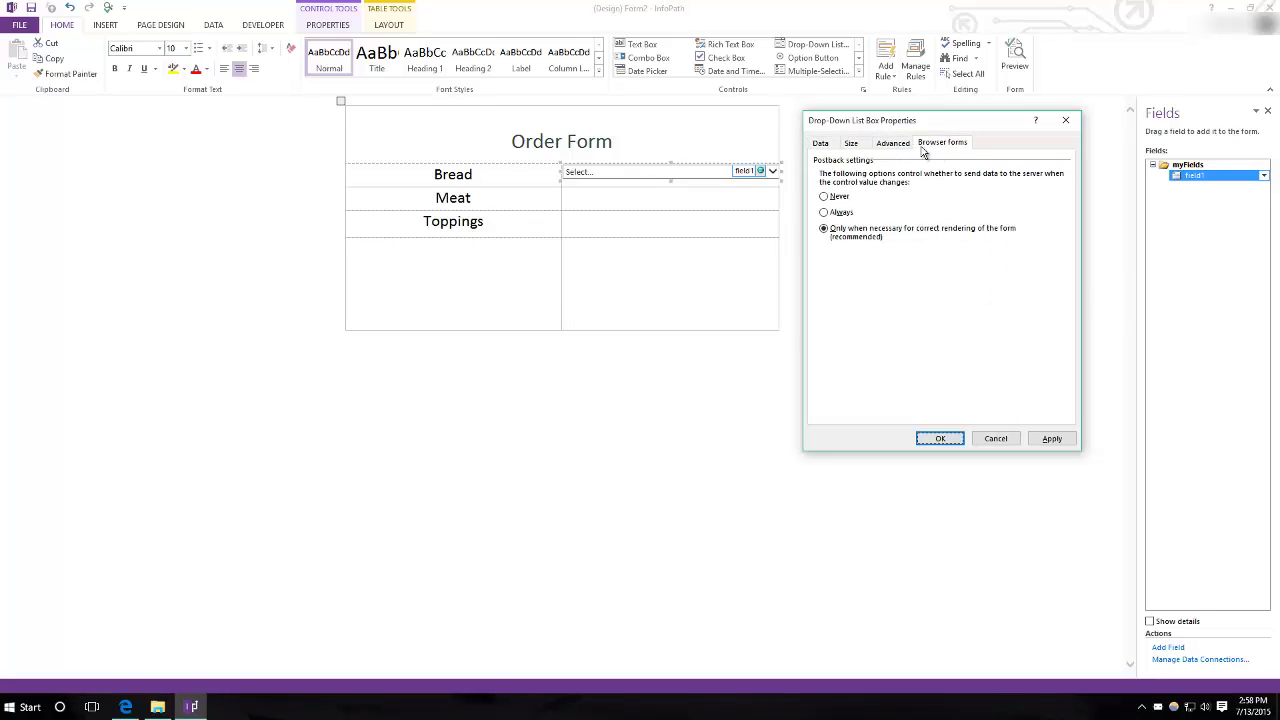
click(821, 145)
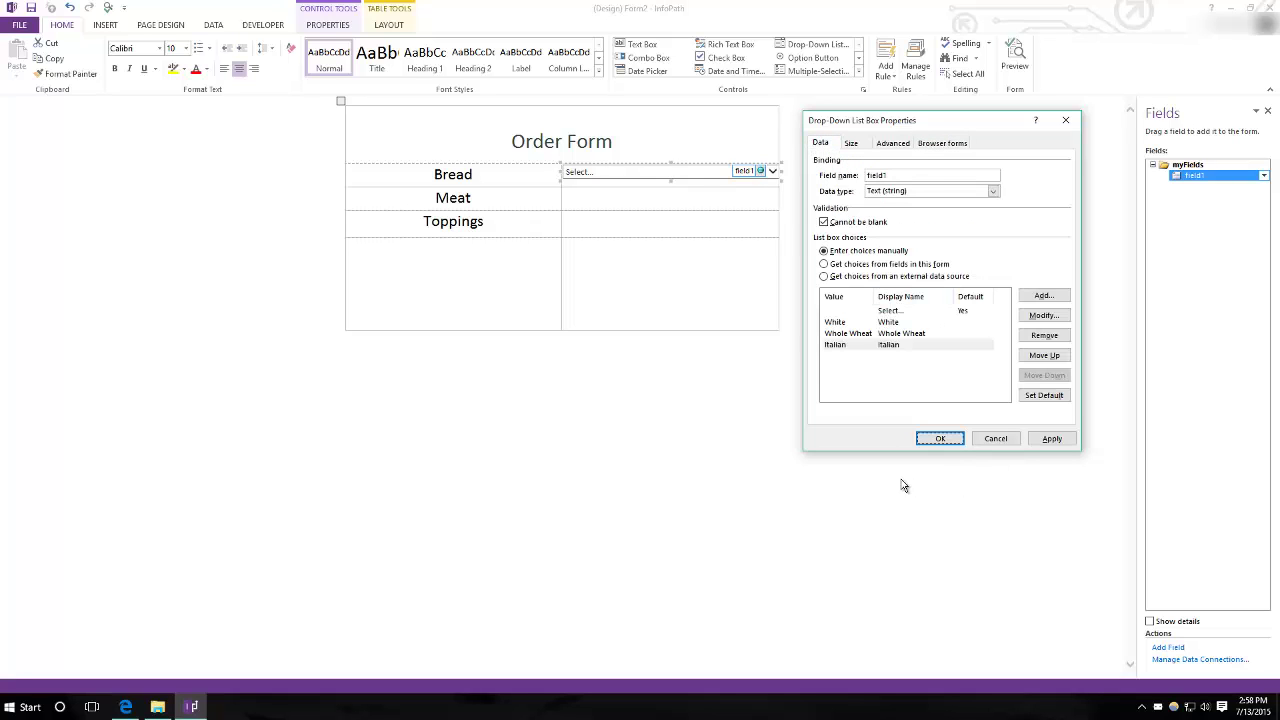
click(942, 440)
click(708, 202)
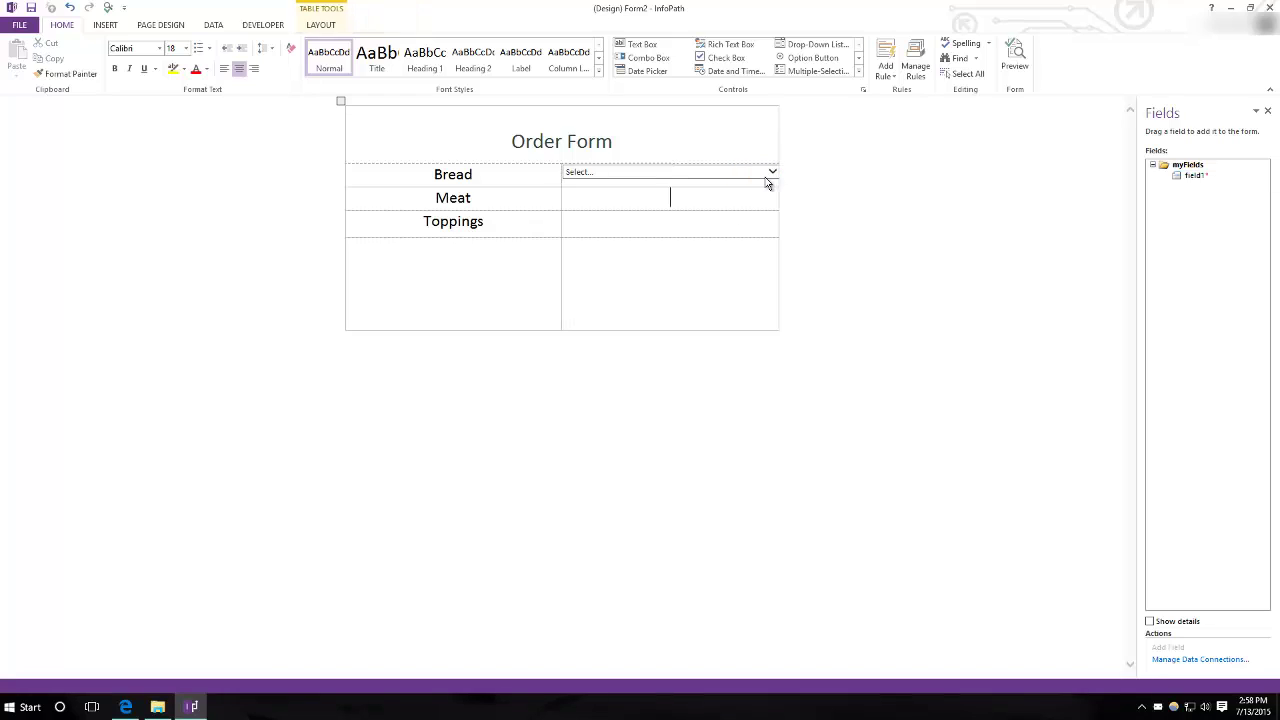
Insert a drop-down list in the Meat row and name its field Meat
click(837, 72)
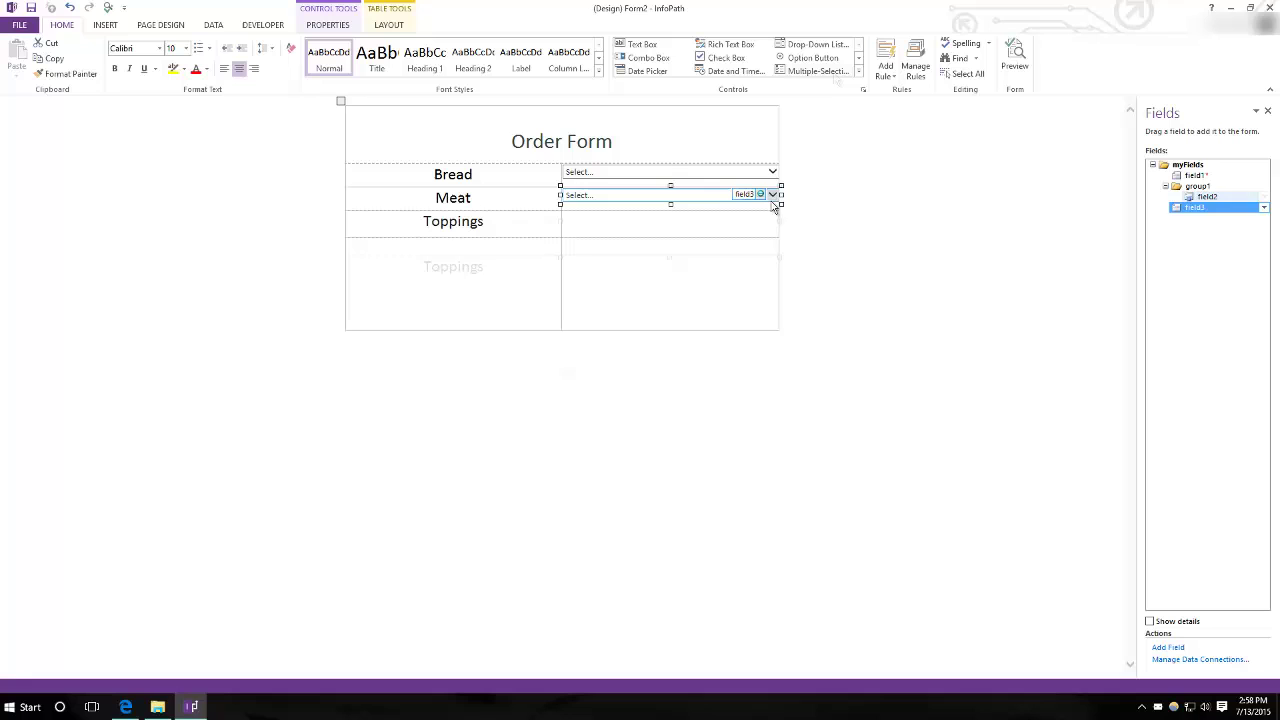
right_click(680, 203)
click(735, 374)
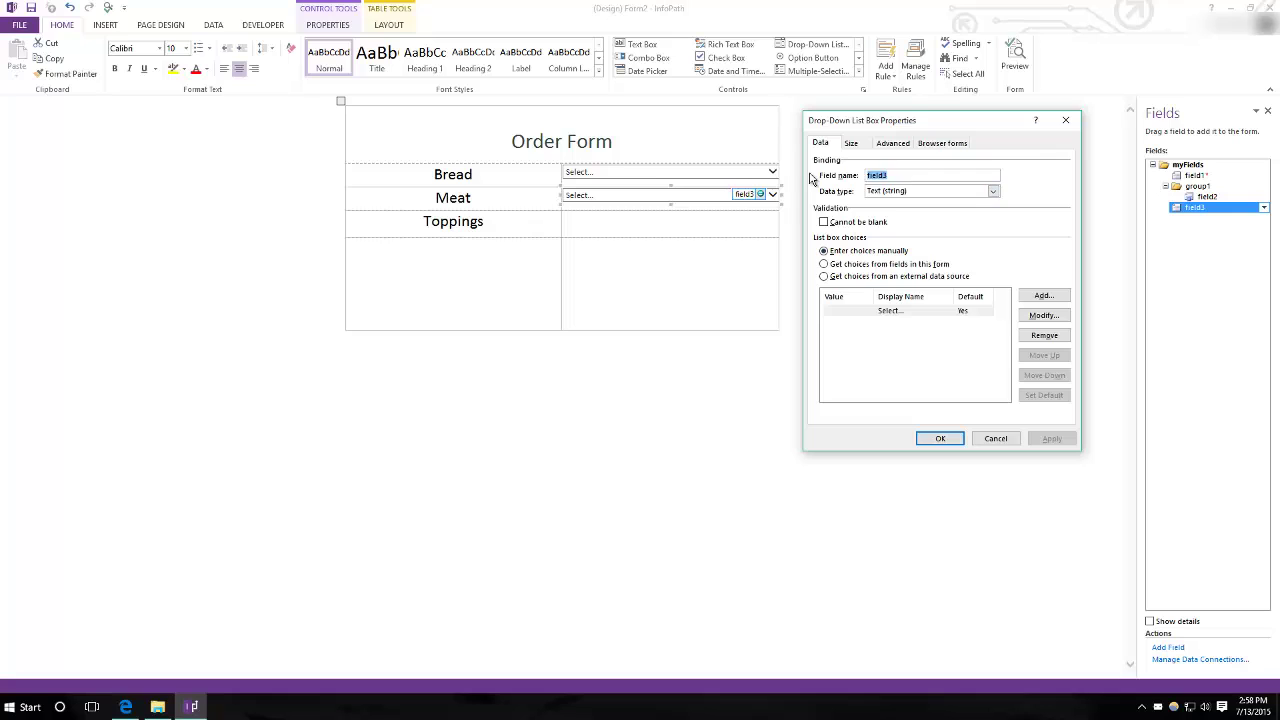
text(Meat)
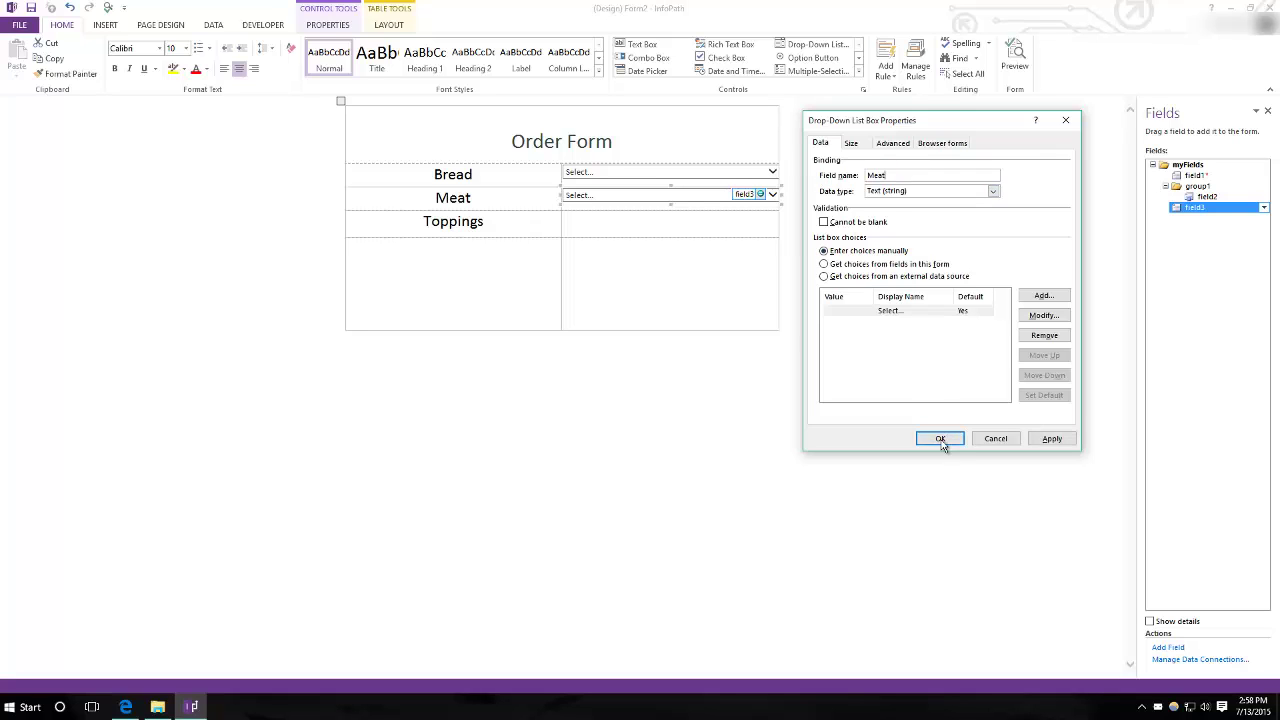
click(941, 439)
Rename the Bread drop-down's field from field1 to Bread
right_click(651, 173)
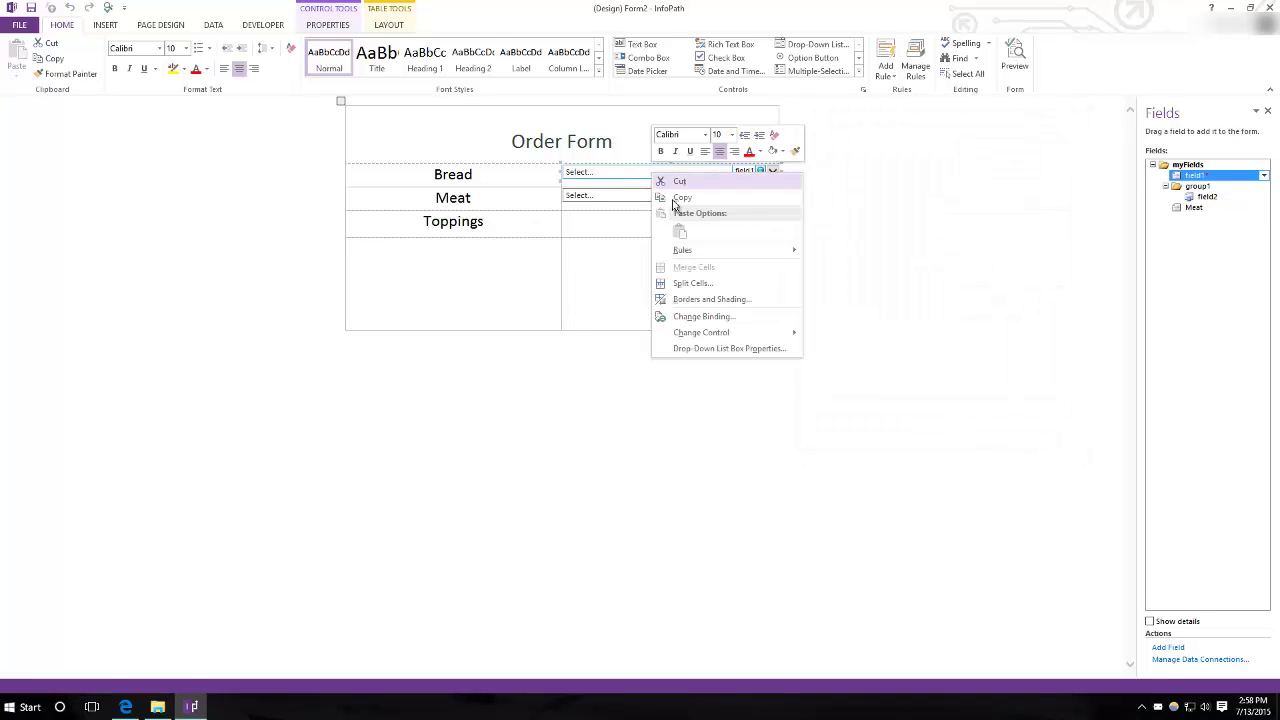
click(729, 357)
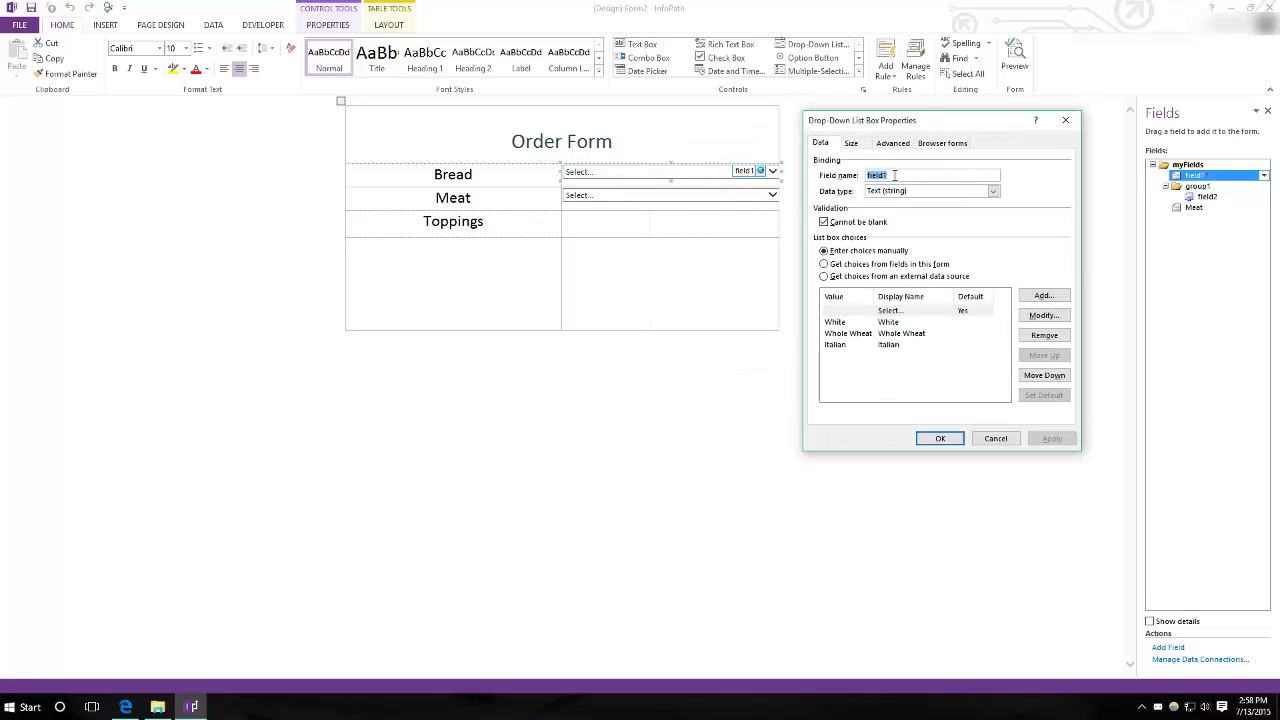
text(Bread)
click(940, 438)
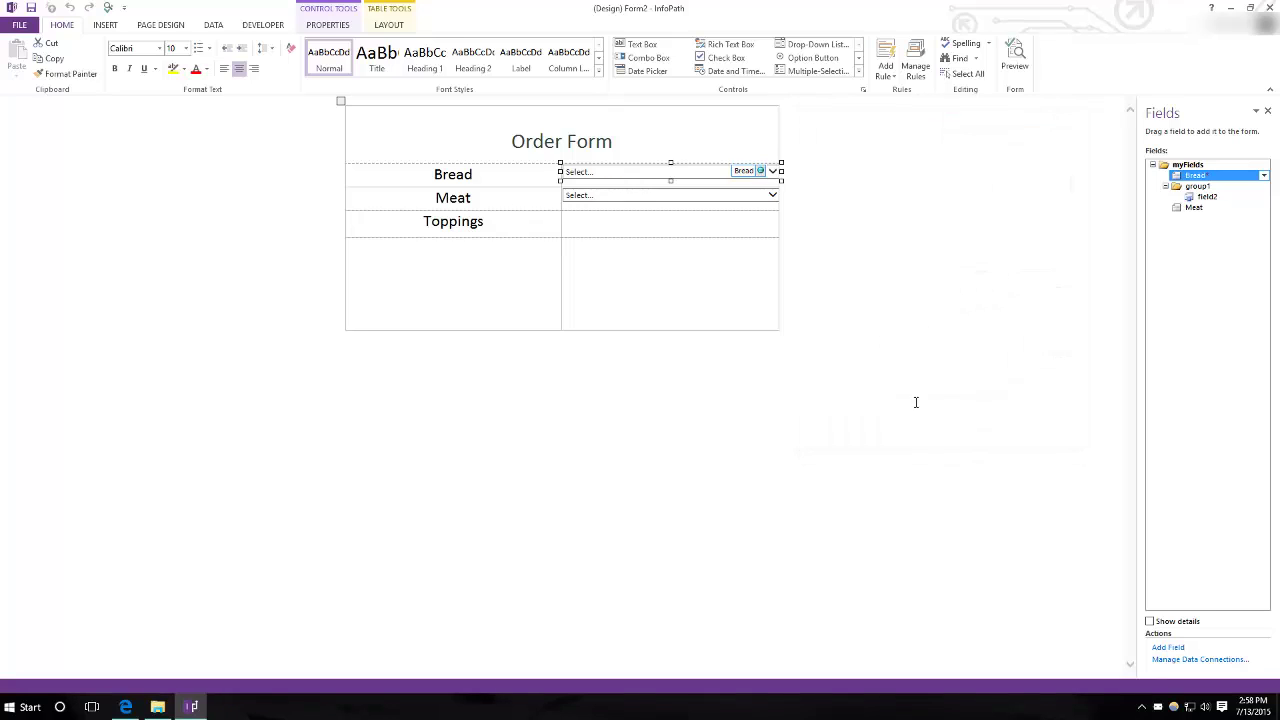
click(725, 197)
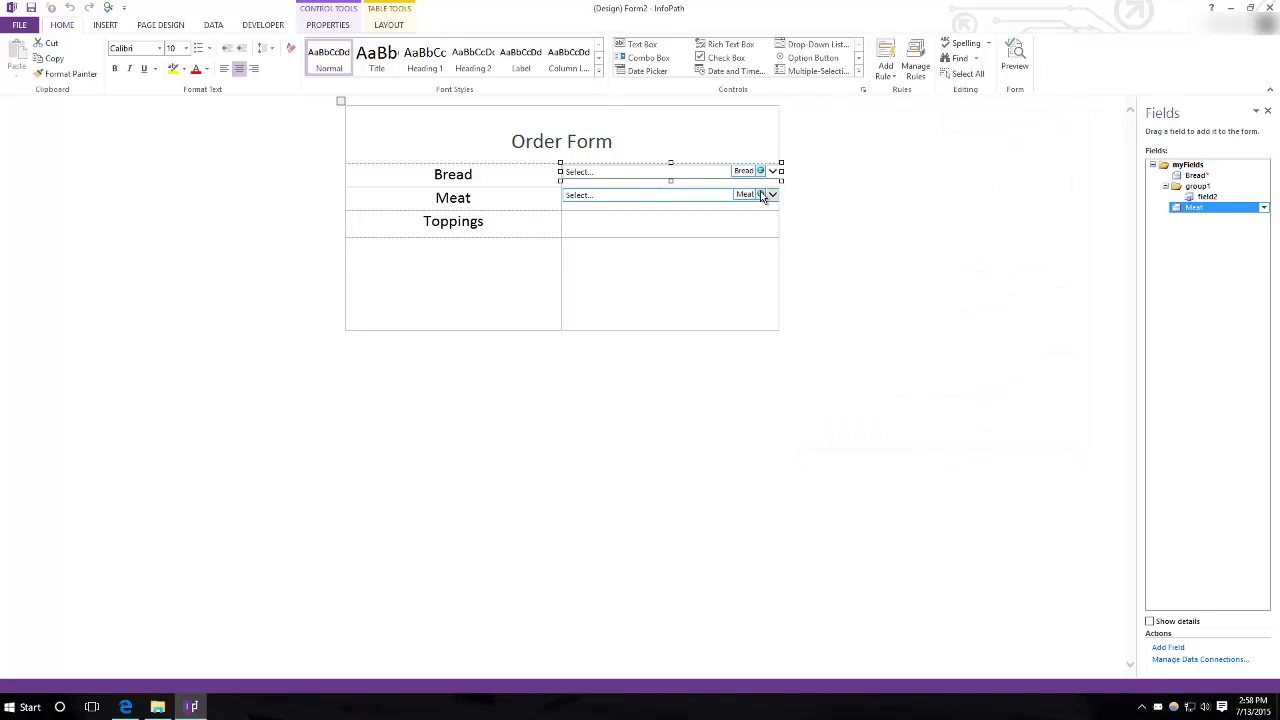
Make the Meat drop-down required and add the choices Tuna, Chicken and Roast Beef
right_click(716, 203)
click(788, 378)
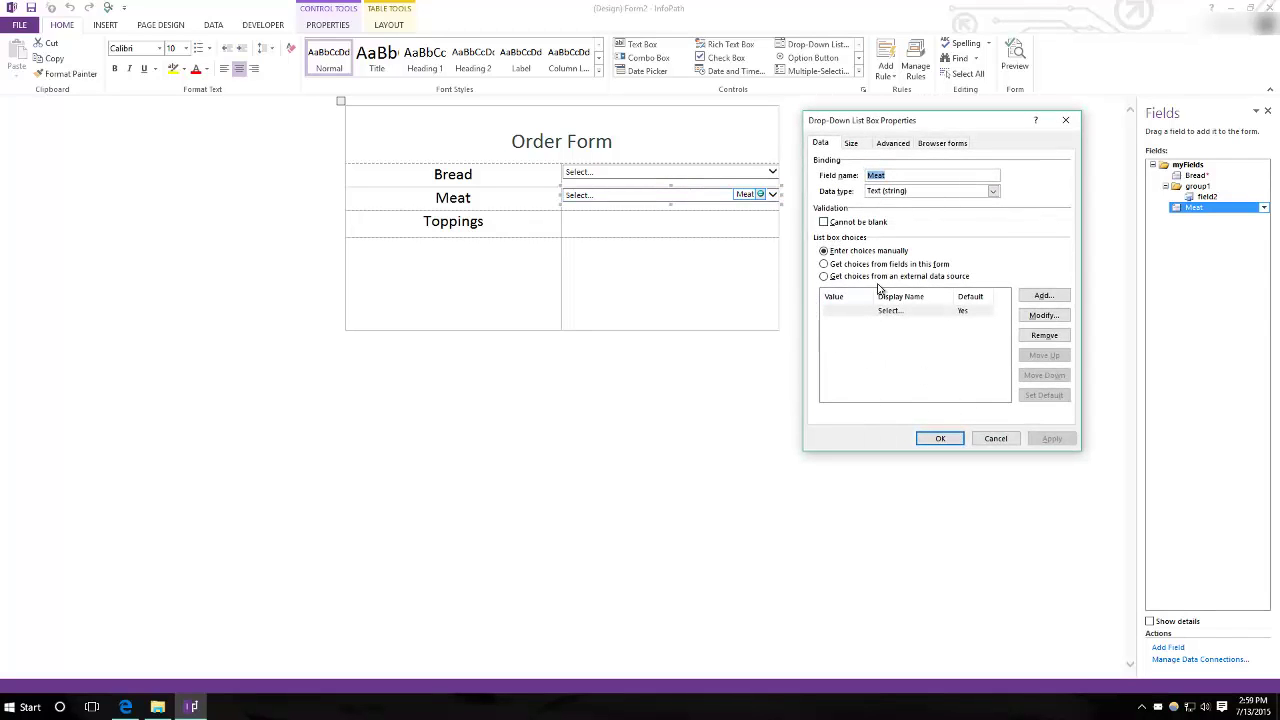
click(829, 225)
click(1042, 295)
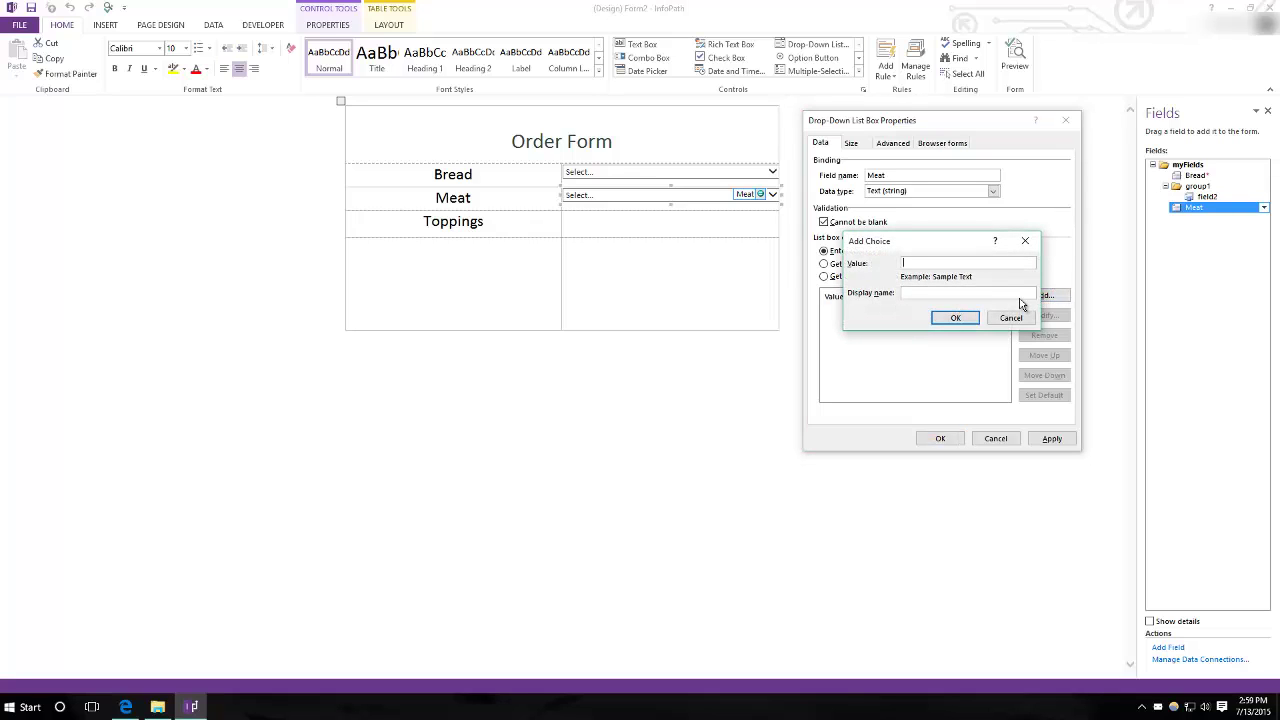
text(Tuna)
click(955, 317)
click(1042, 295)
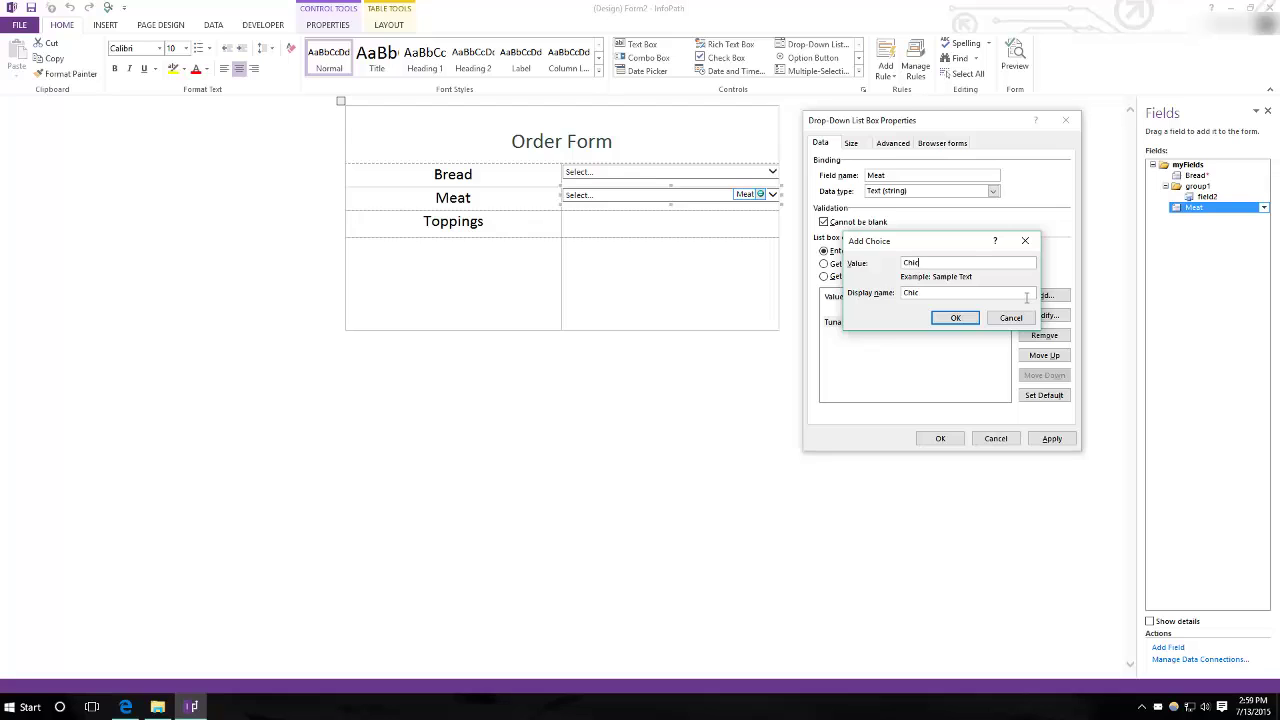
click(955, 317)
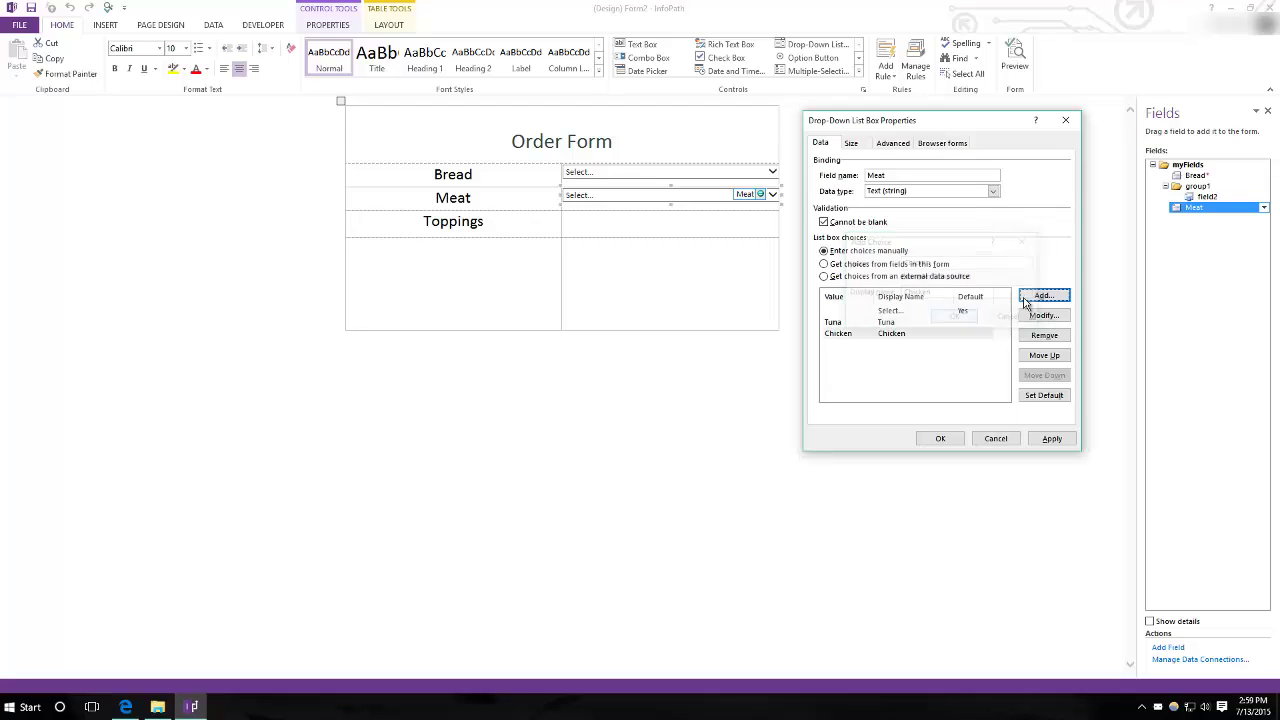
click(1042, 295)
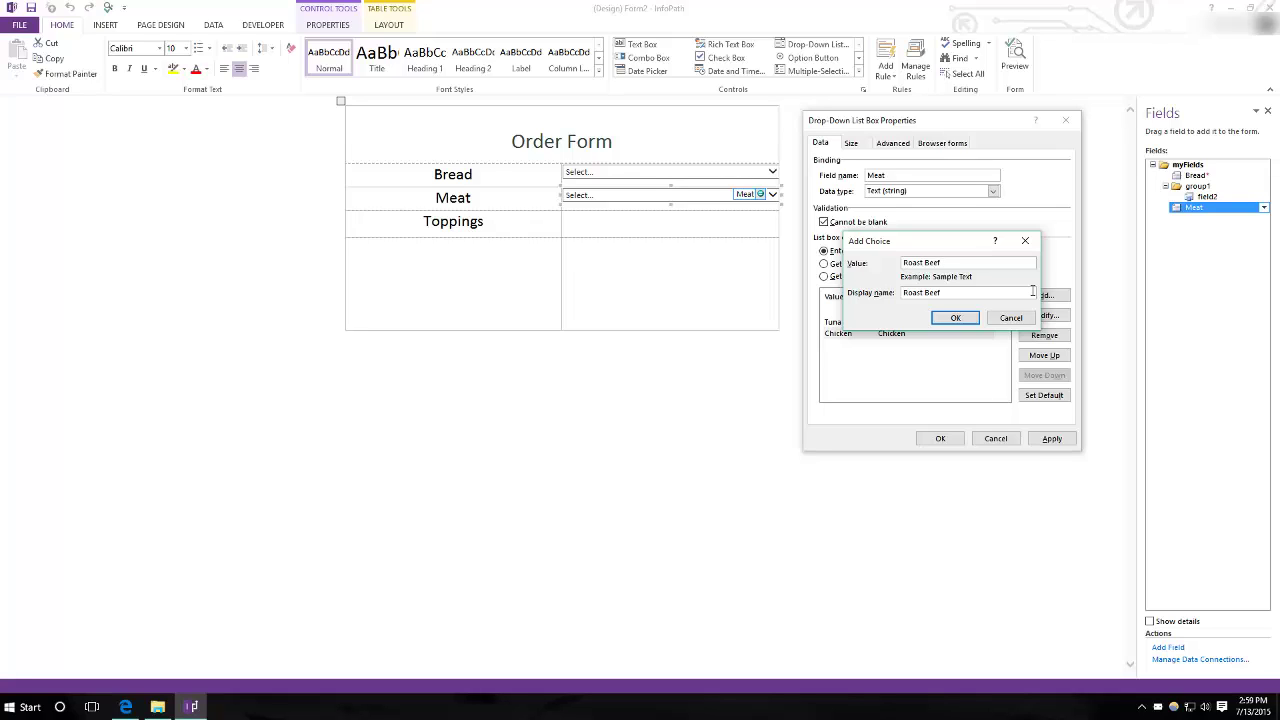
click(953, 317)
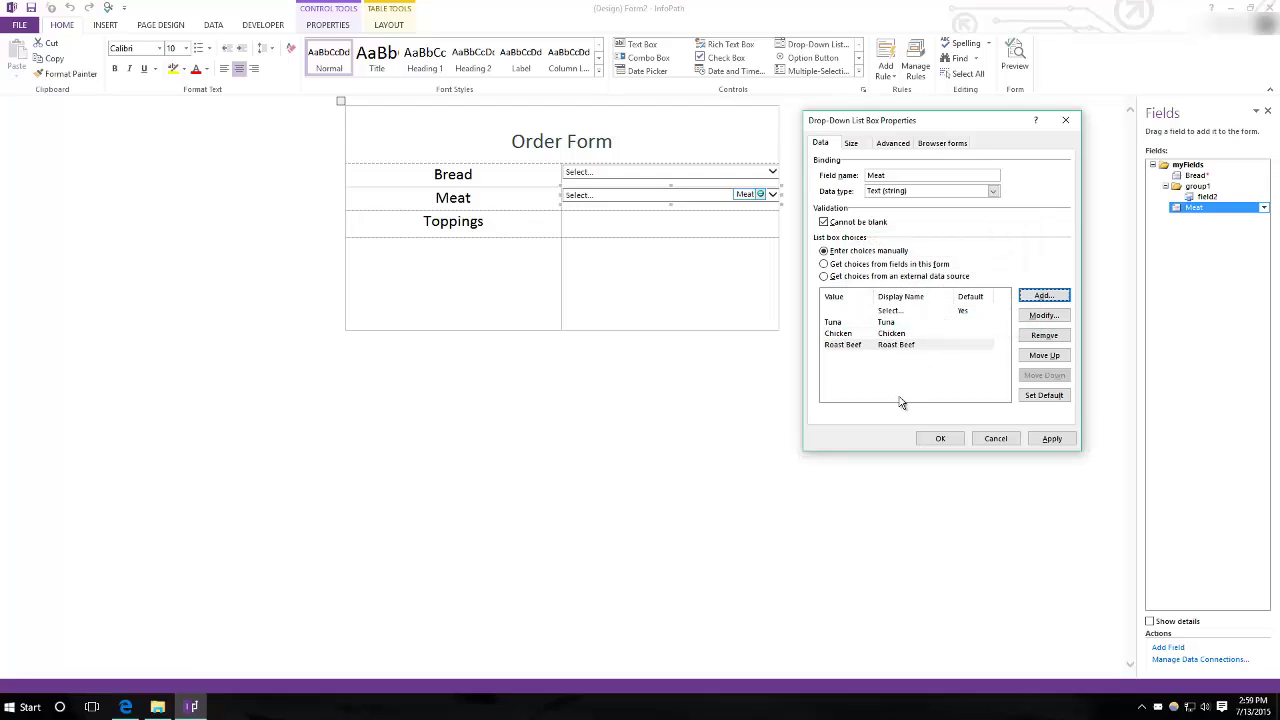
Add a None choice, set it as the default, and save the Meat drop-down
click(1040, 297)
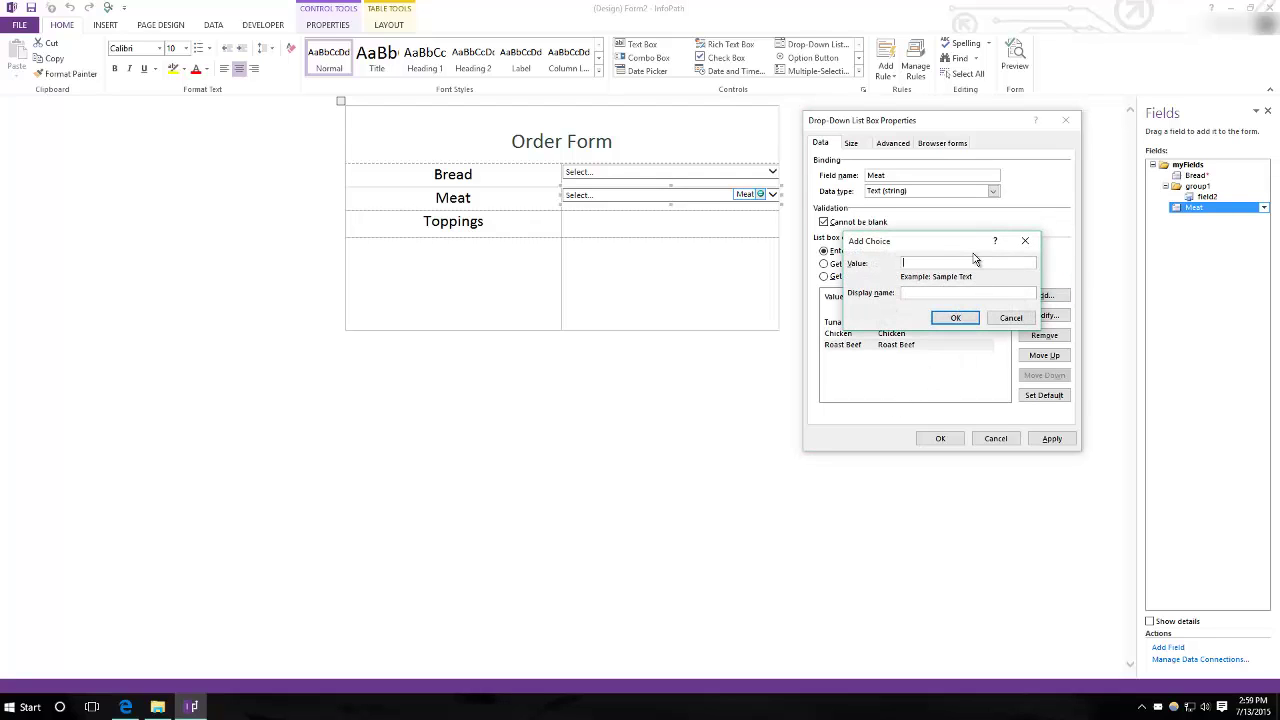
text(None)
click(953, 318)
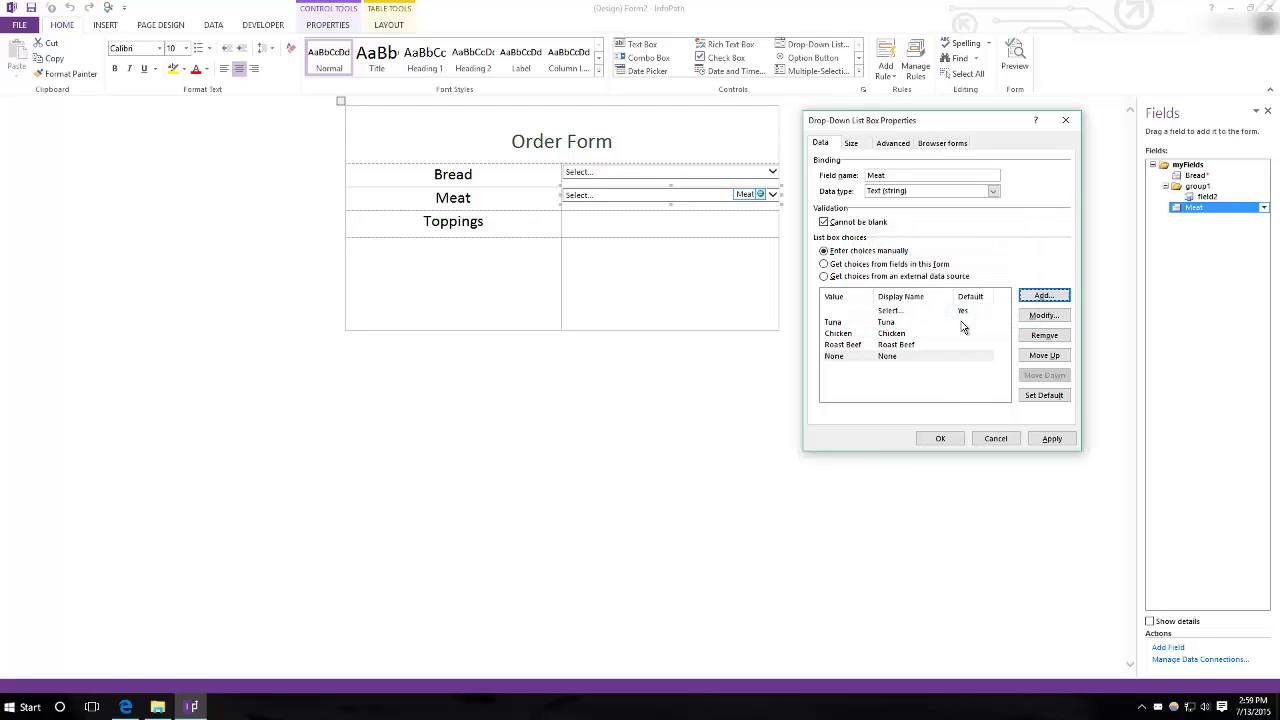
click(887, 359)
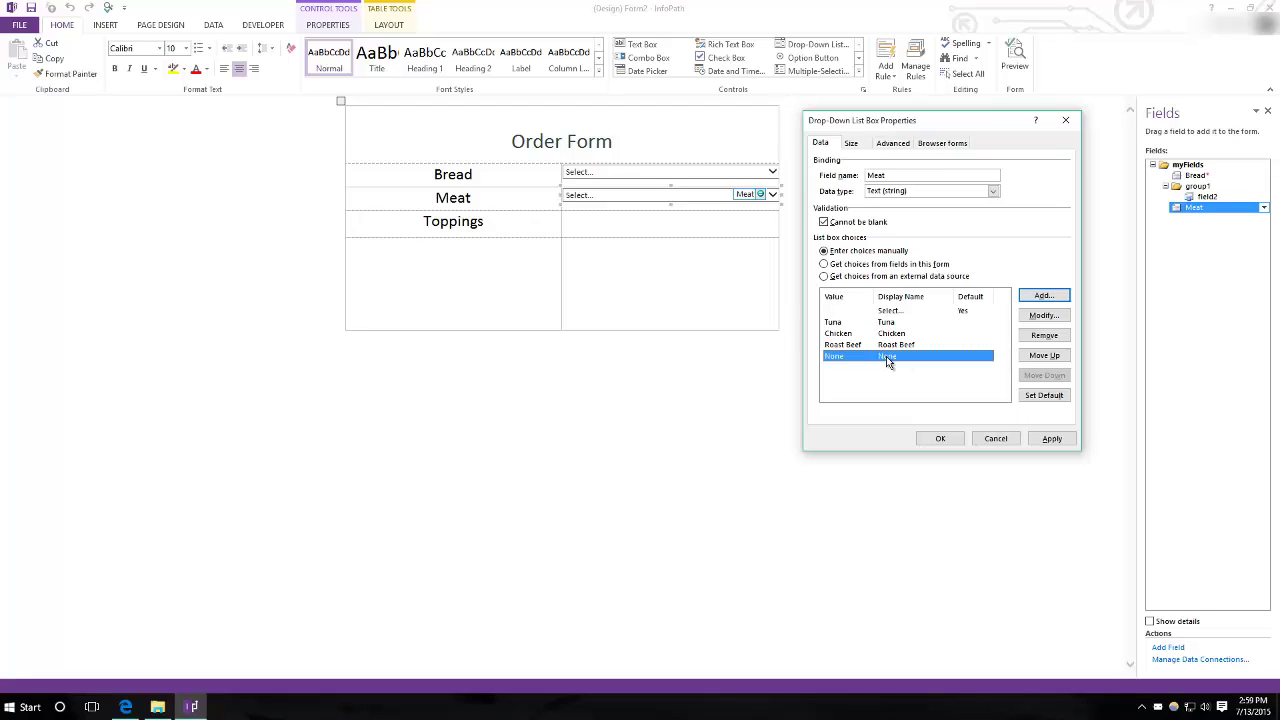
click(1052, 400)
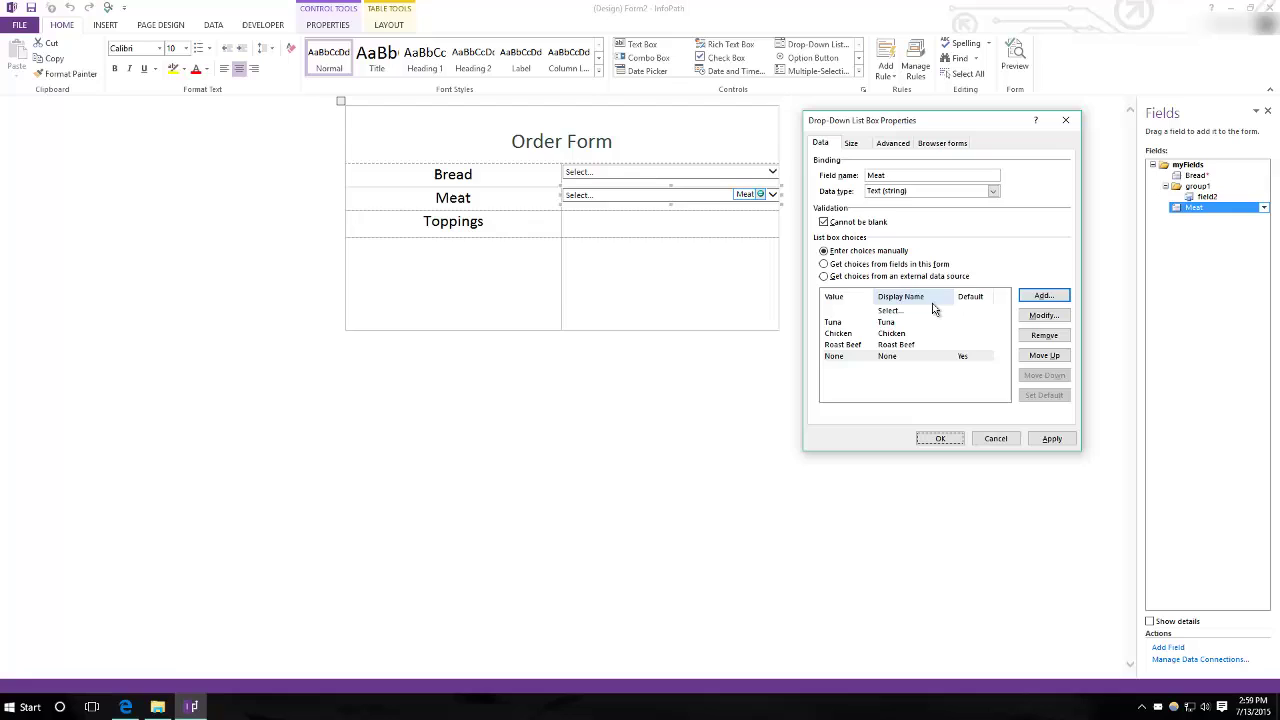
click(919, 441)
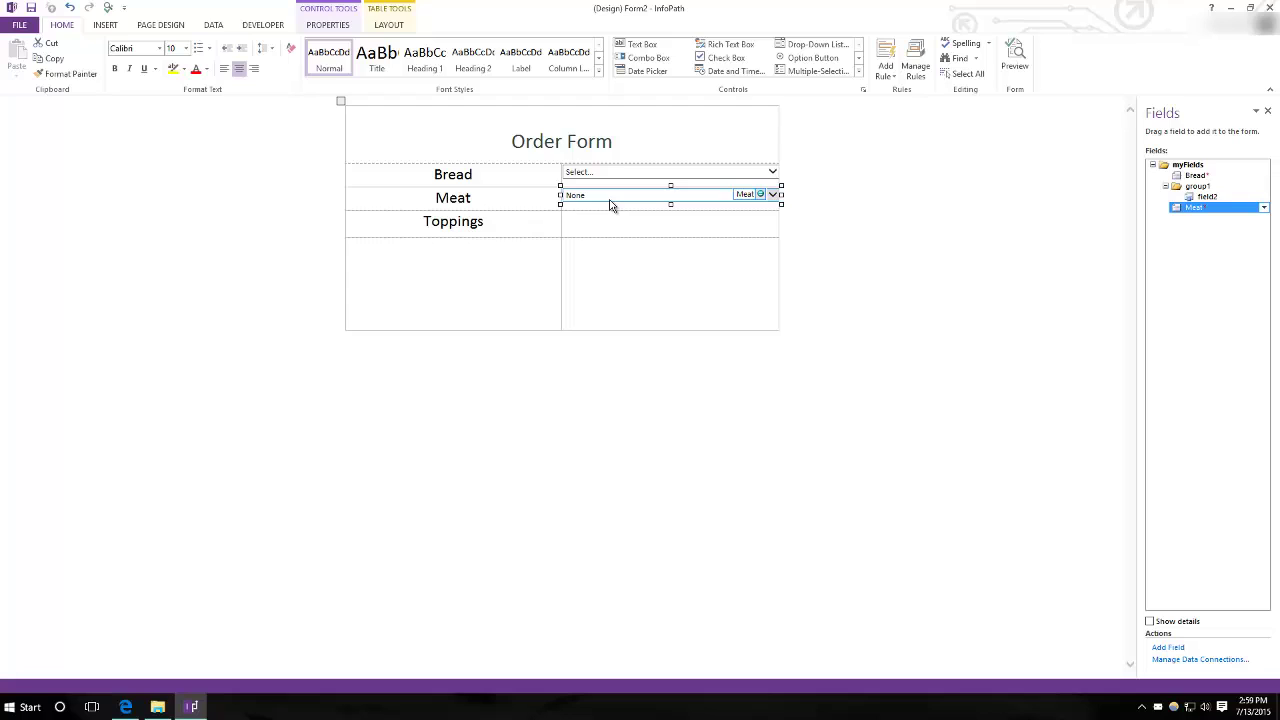
click(1014, 58)
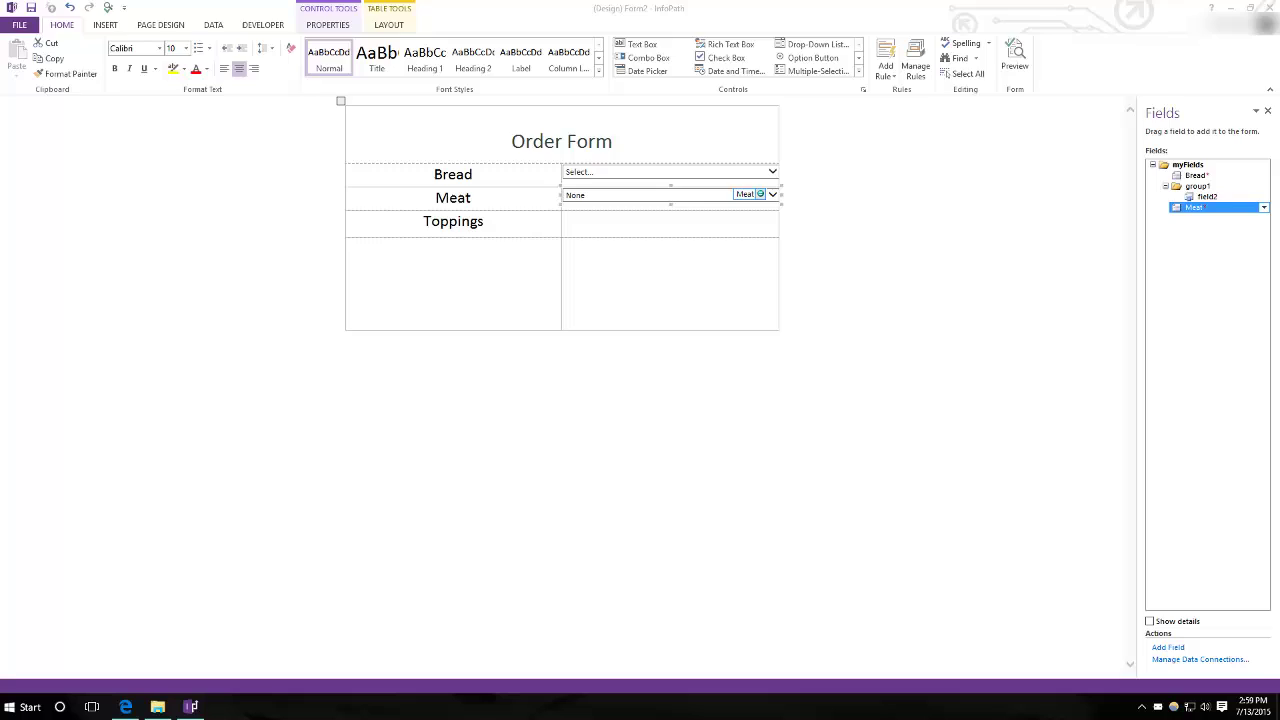
click(809, 175)
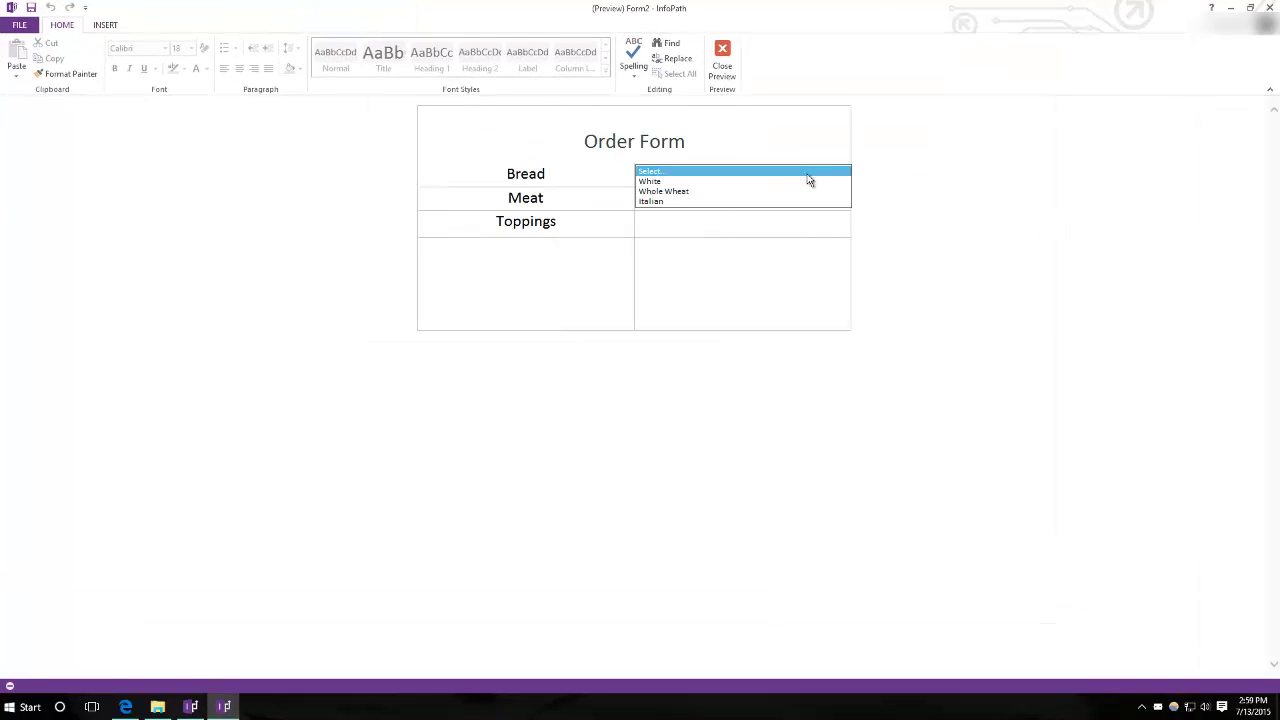
click(750, 200)
click(741, 200)
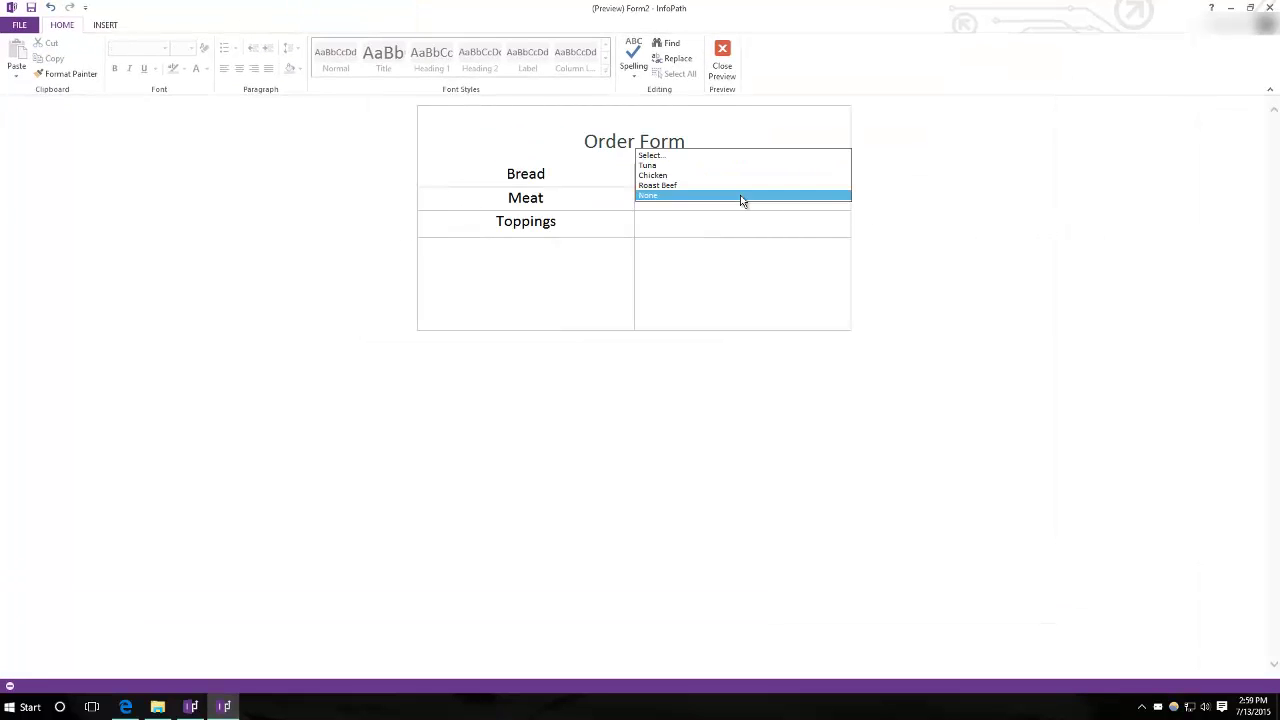
click(731, 177)
click(815, 173)
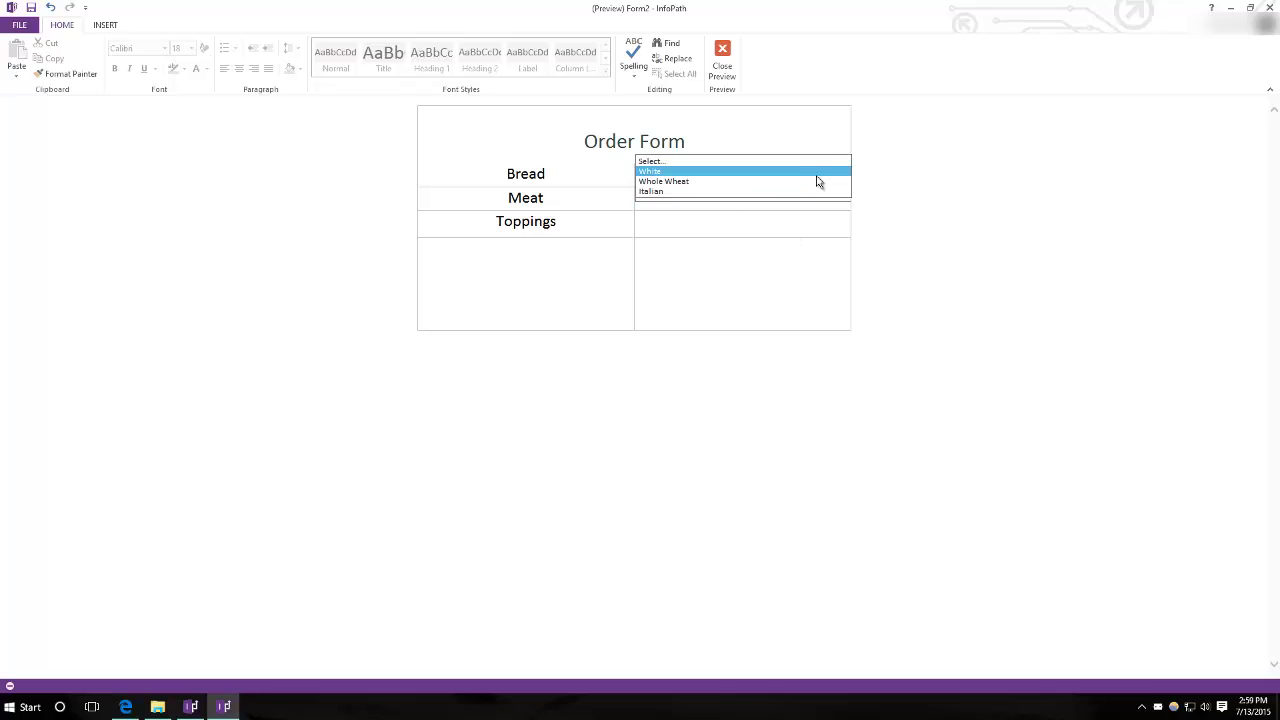
click(815, 176)
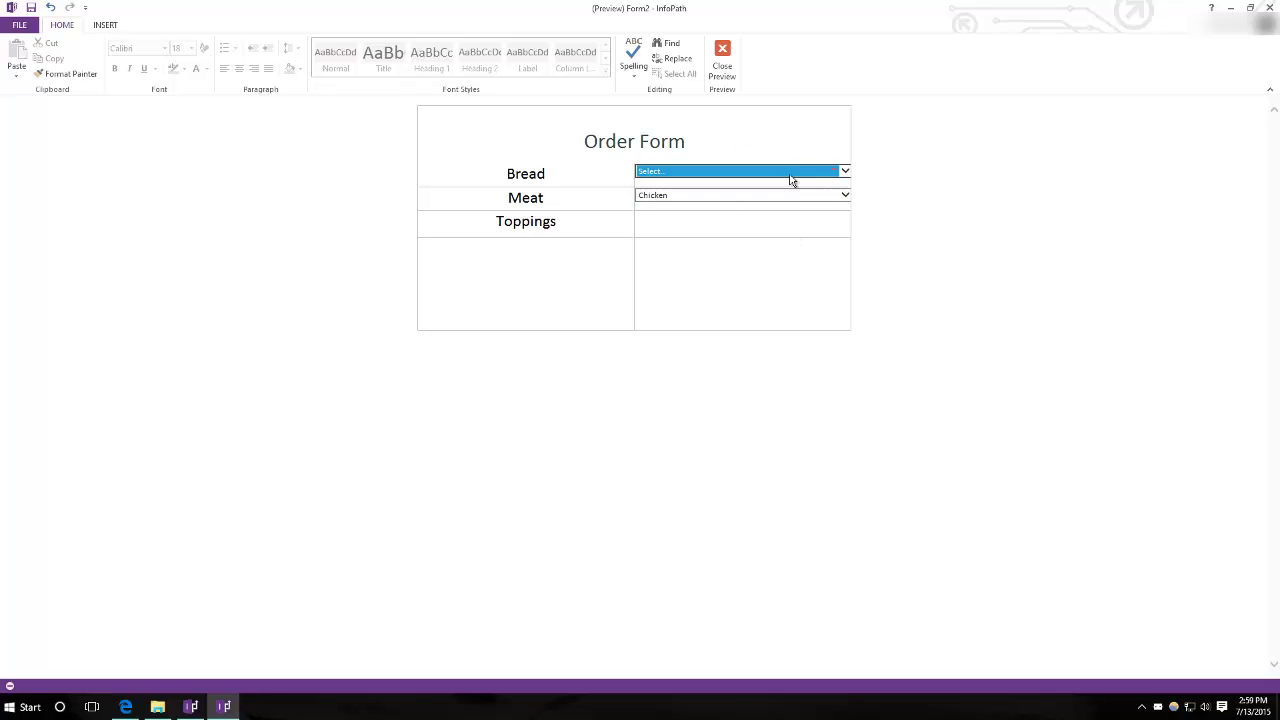
click(838, 195)
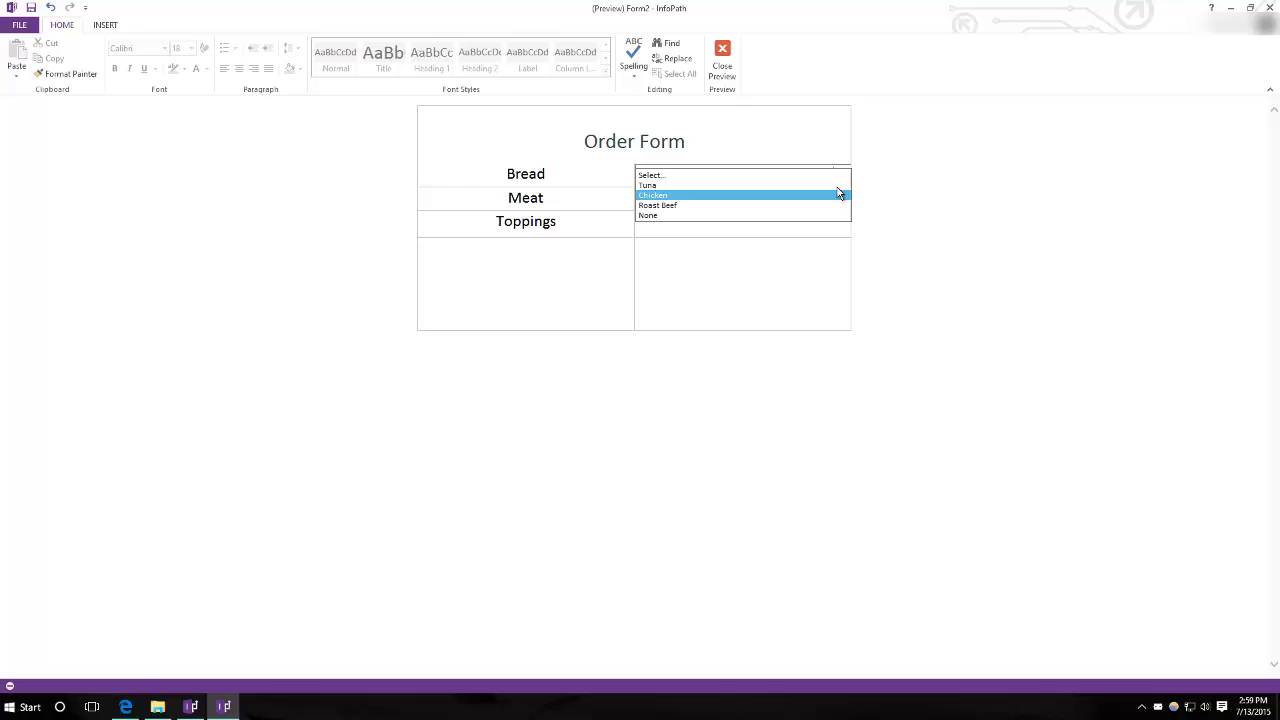
click(836, 176)
click(840, 199)
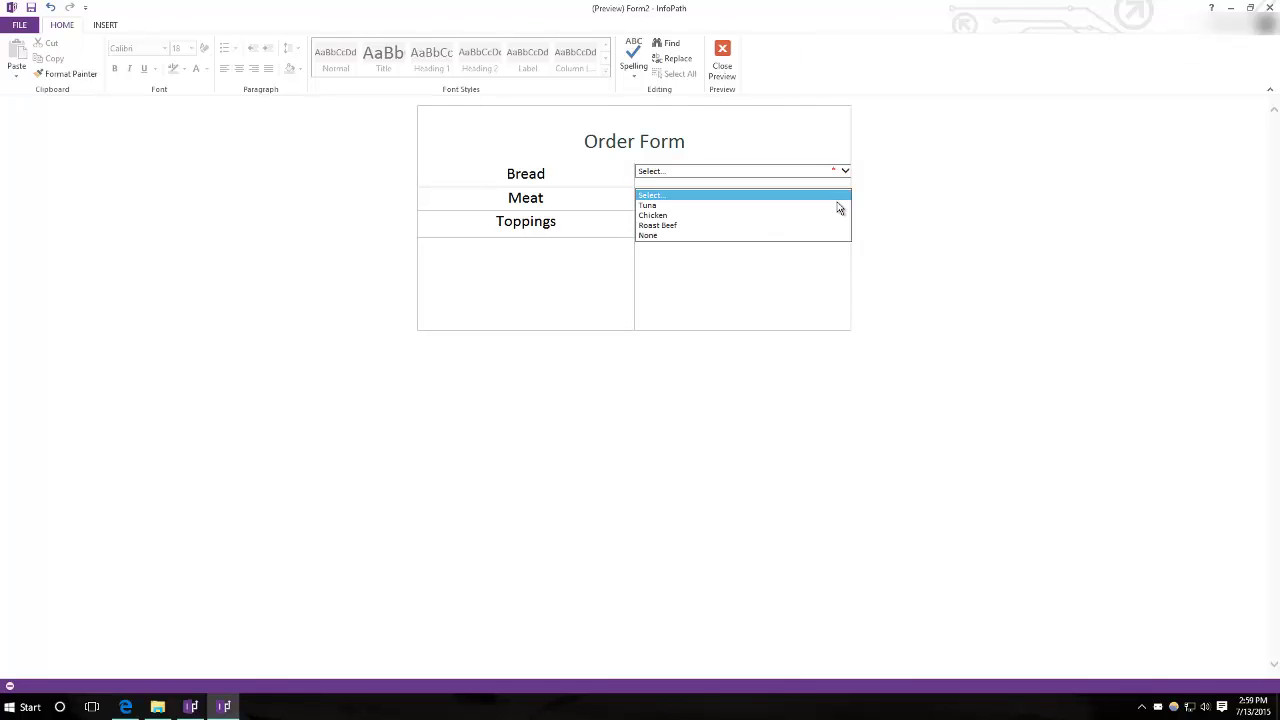
click(736, 241)
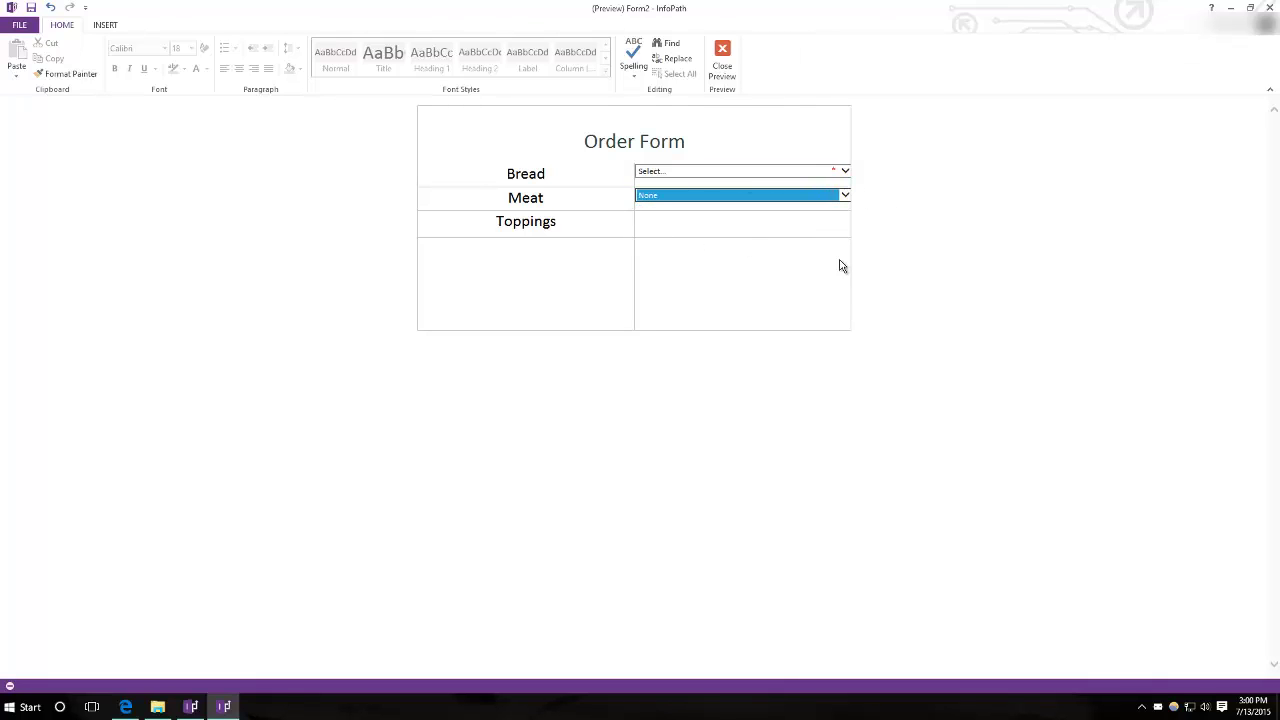
click(675, 232)
Drag the Toppings row taller and add a multiple-selection list box (field4) in its answer cell
click(722, 66)
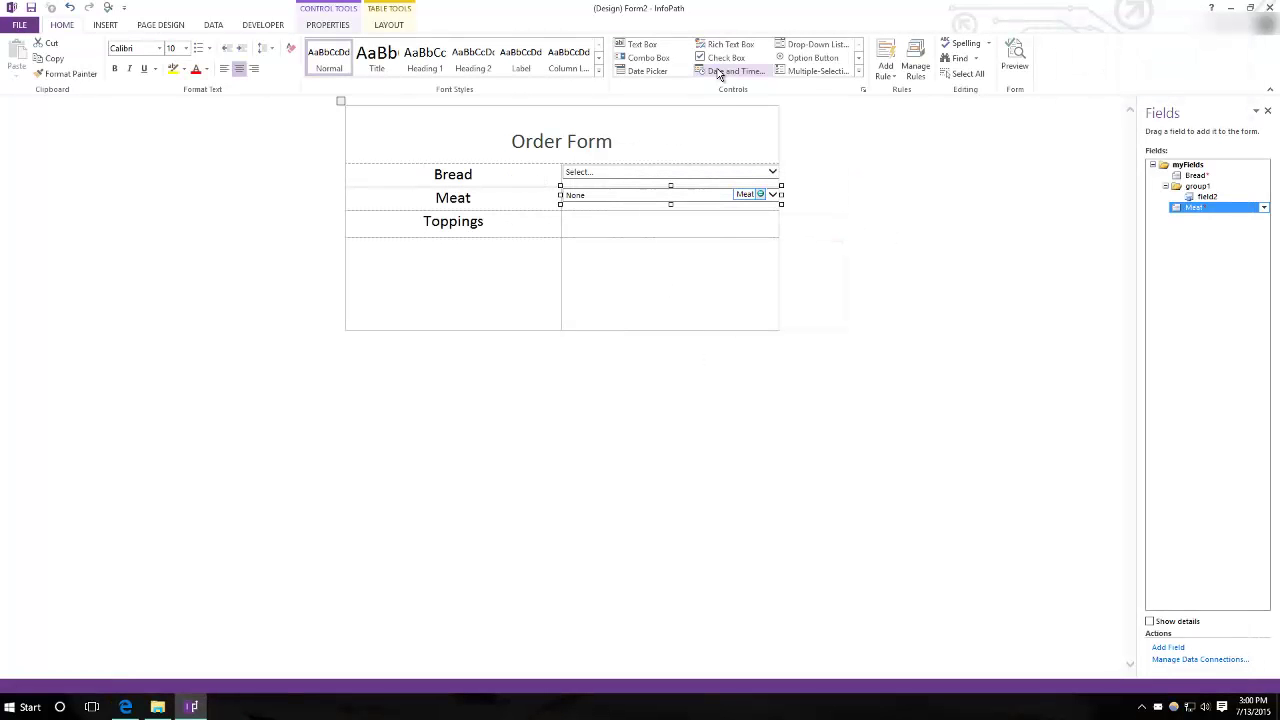
click(612, 221)
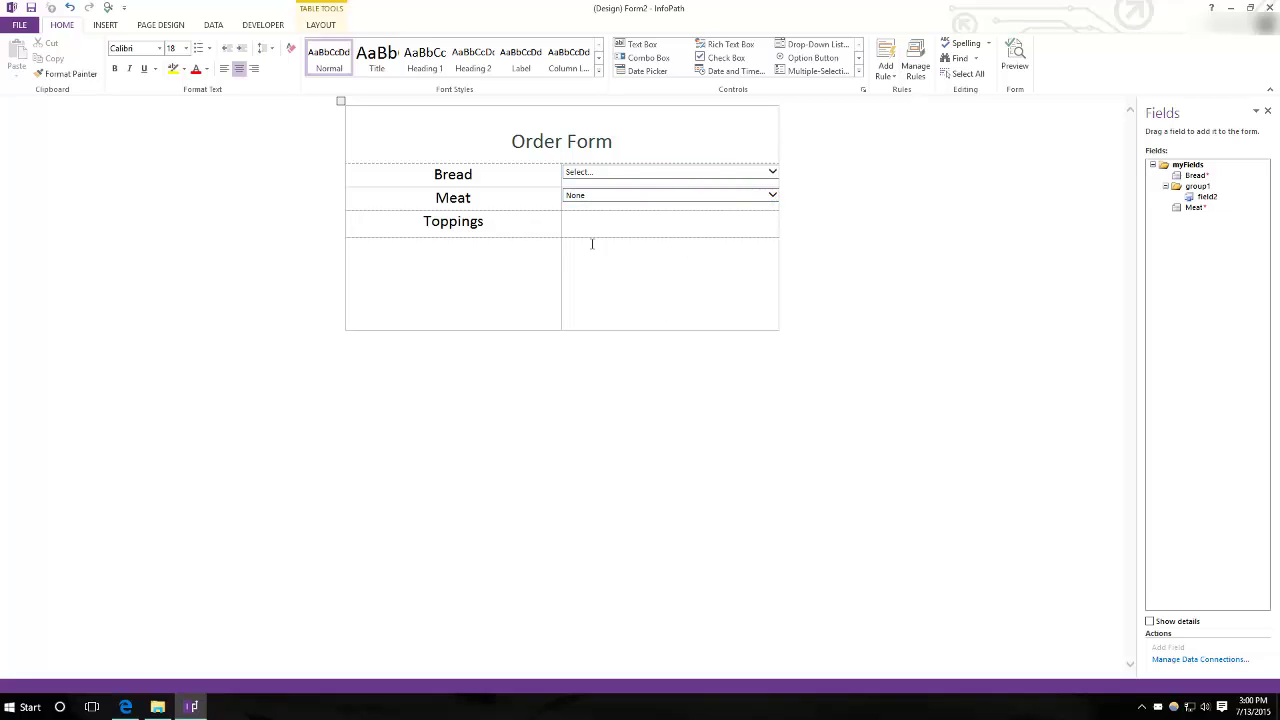
drag(609, 237, 596, 310)
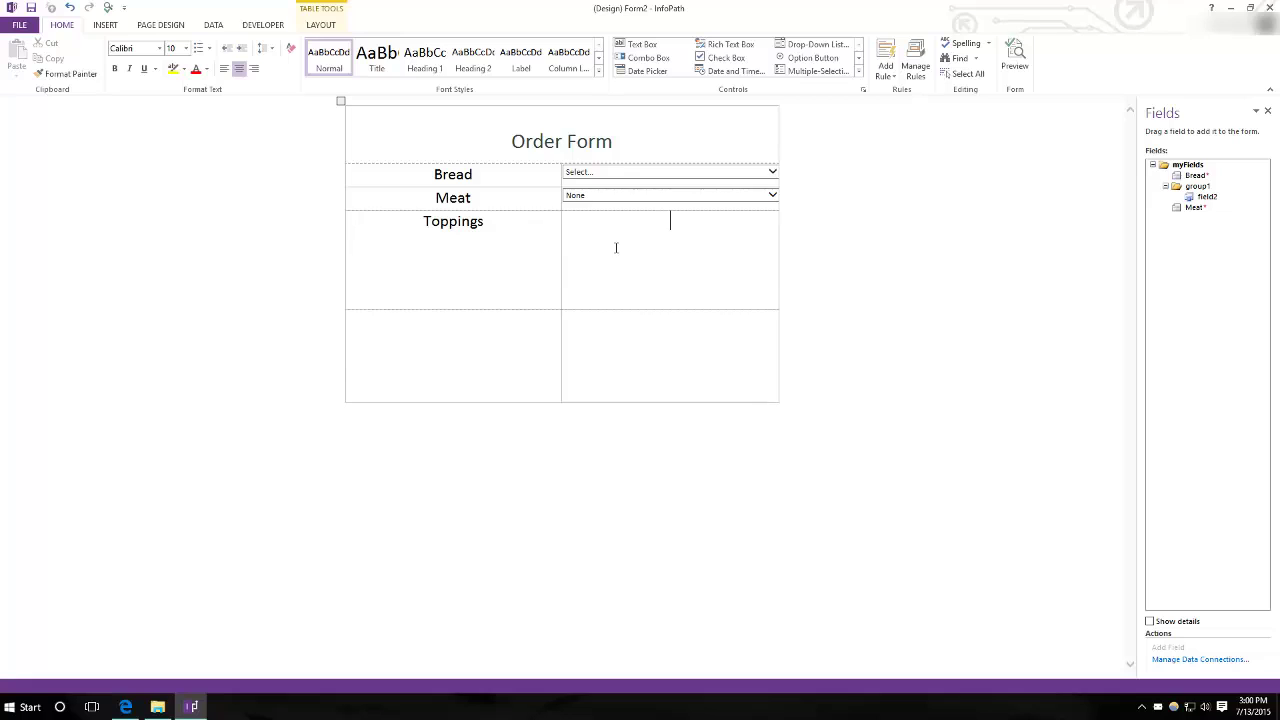
click(808, 72)
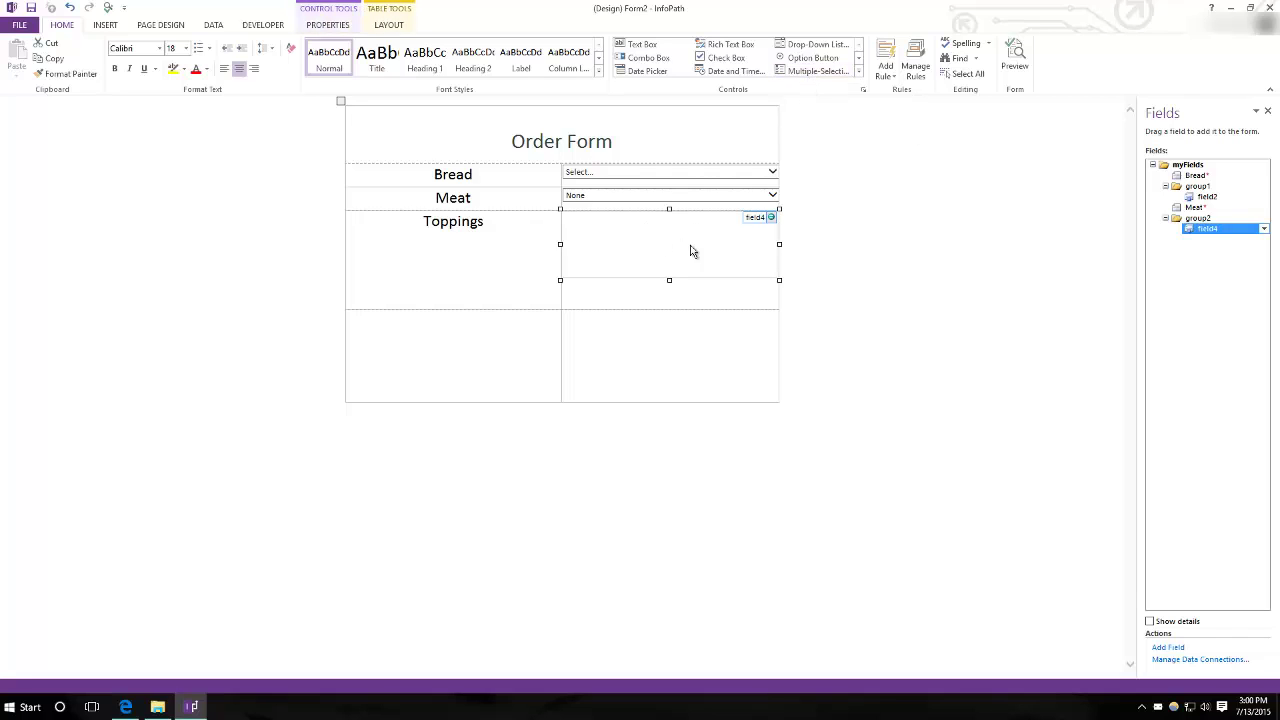
right_click(686, 244)
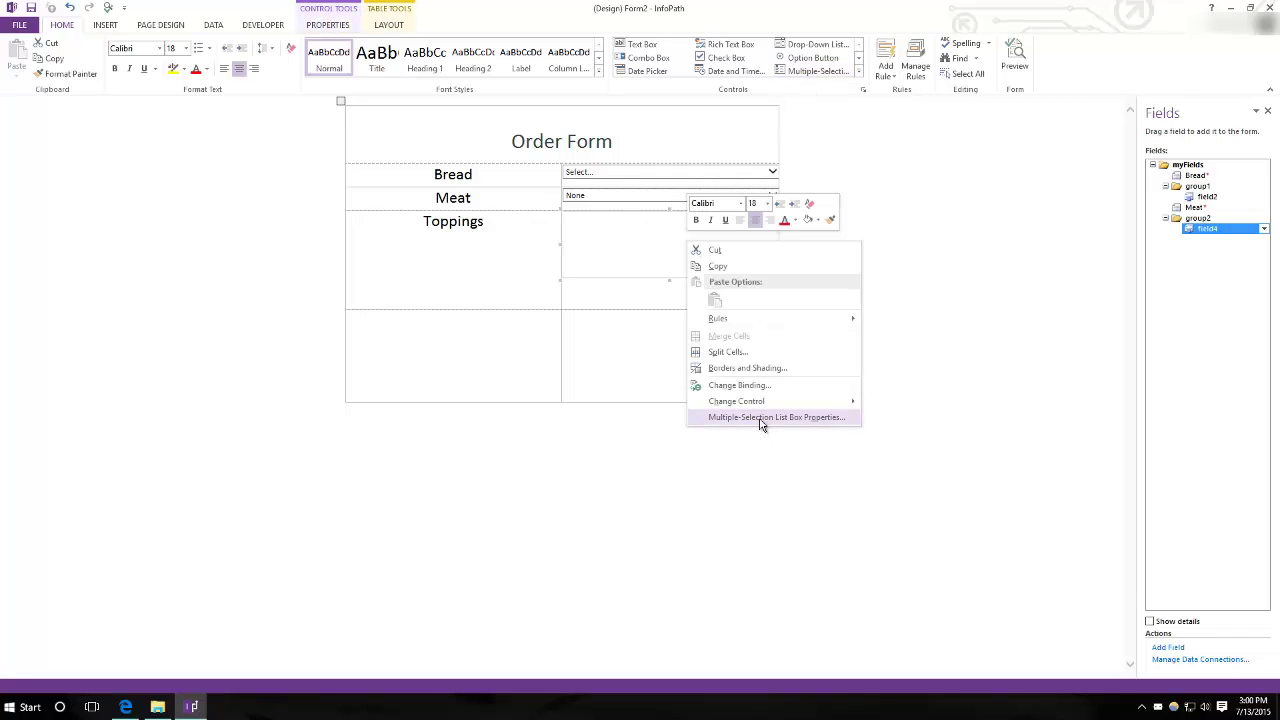
In the list box properties, add the first topping and correct 'Leetuce' to 'Lettuce'
click(760, 423)
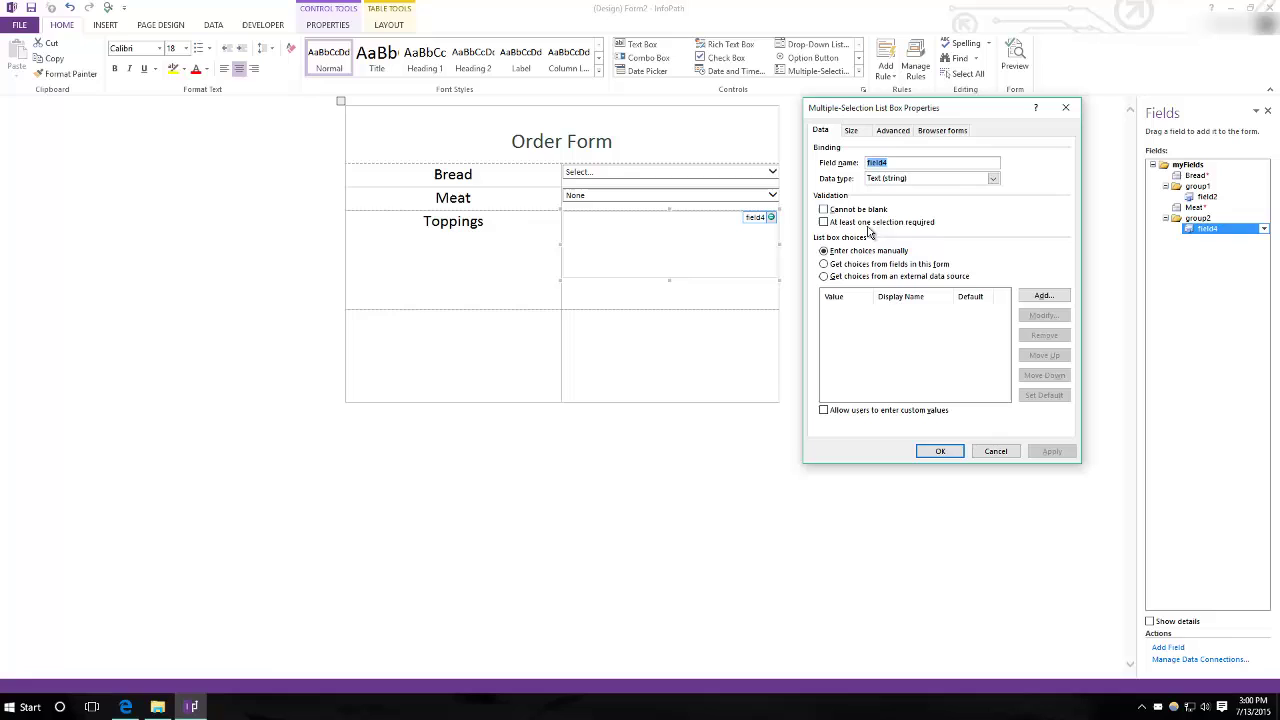
click(852, 131)
click(892, 131)
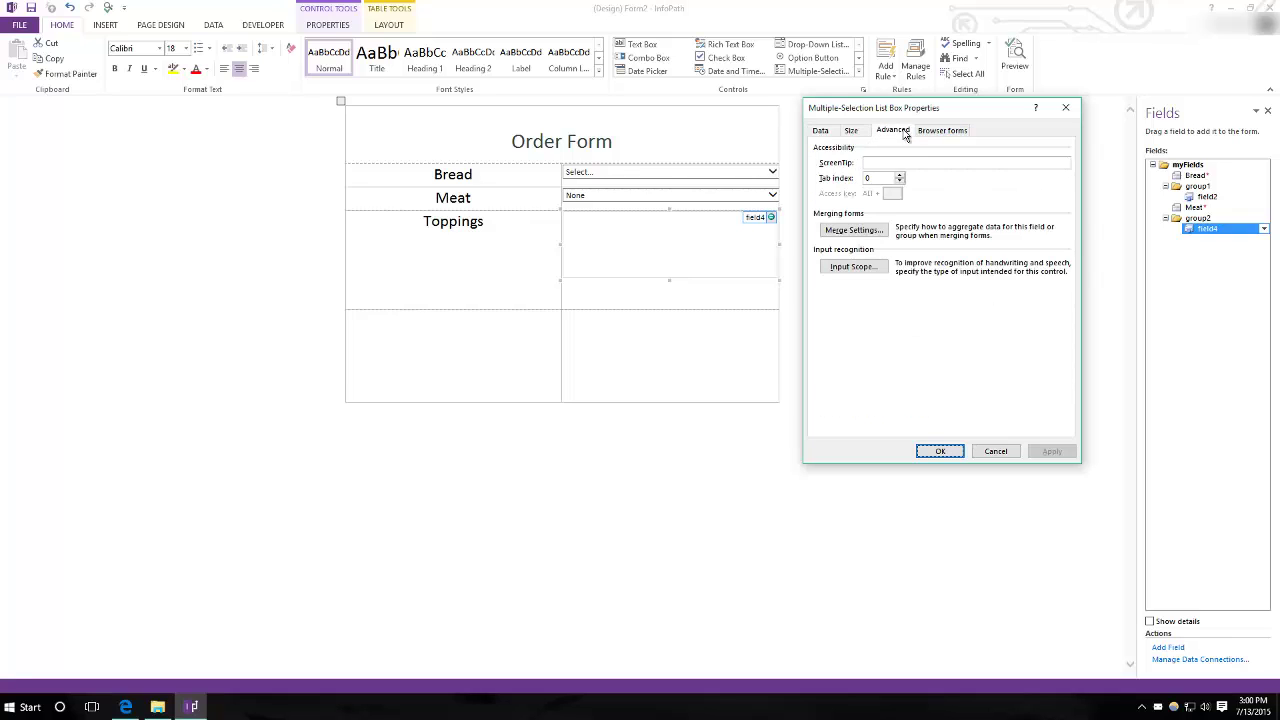
click(942, 131)
click(821, 131)
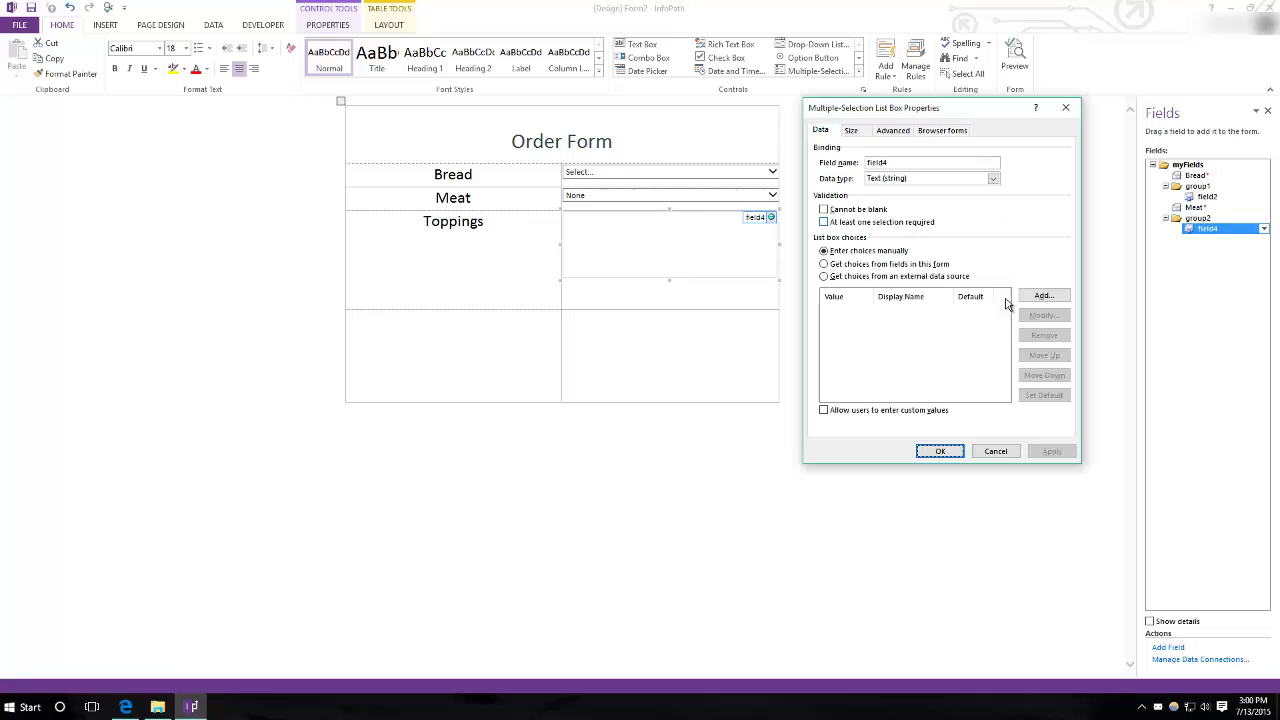
click(1038, 296)
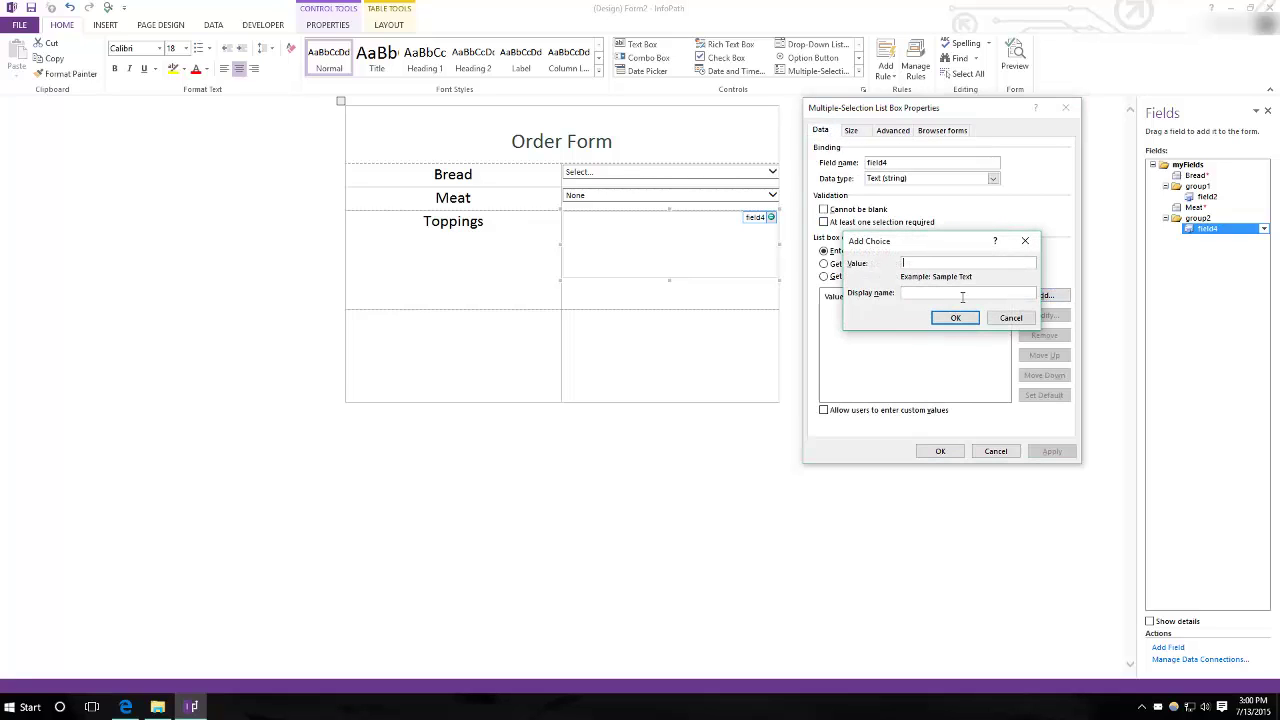
text(Leetuce)
click(956, 317)
click(1044, 315)
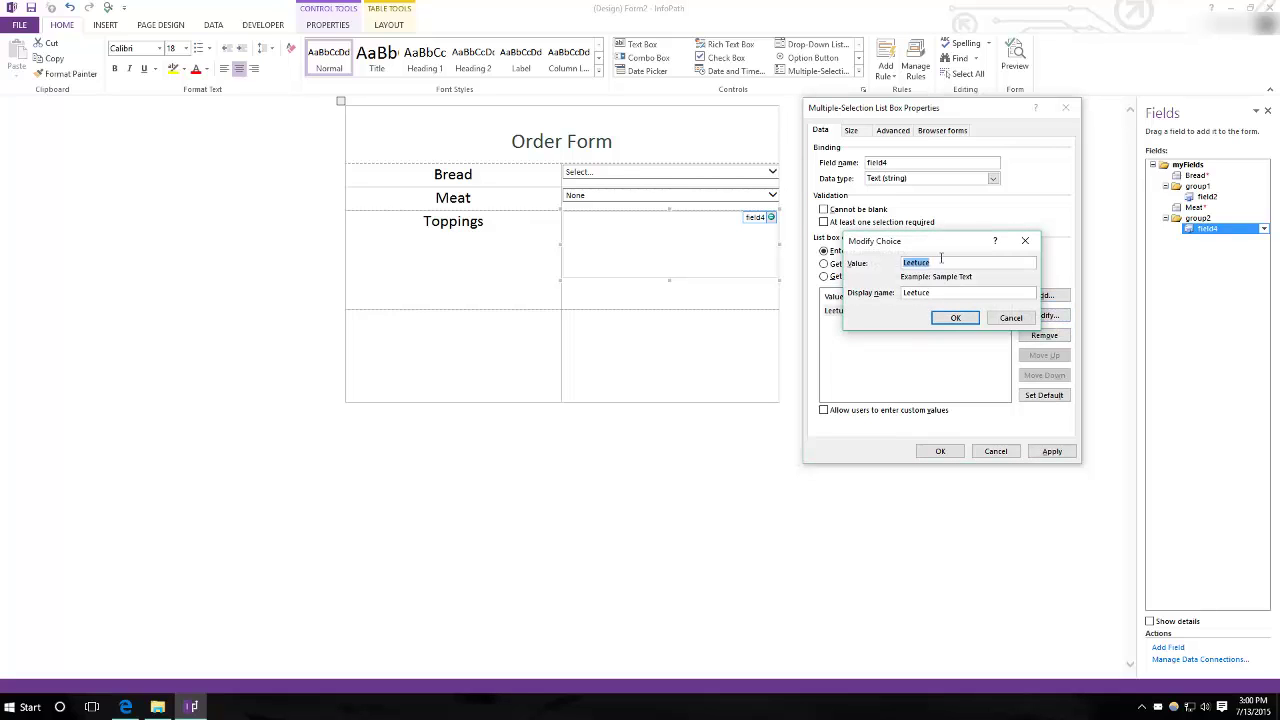
click(912, 262)
key(BackSpace)
text(t)
key(Return)
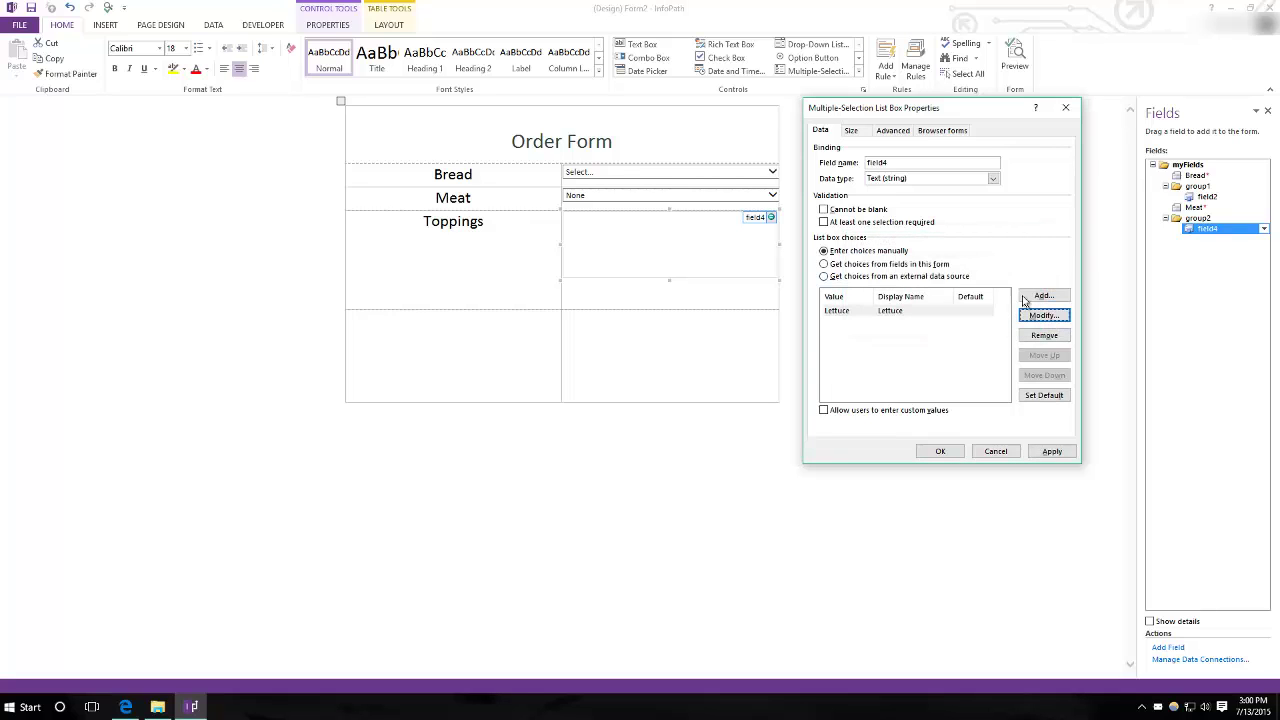
Add Cheese, Tomatoes, Mayo, Ketchup, Pickles and Onions as toppings, then apply the choices
click(1038, 296)
text(Cheese)
key(Return)
click(1040, 296)
text(Tomatoes)
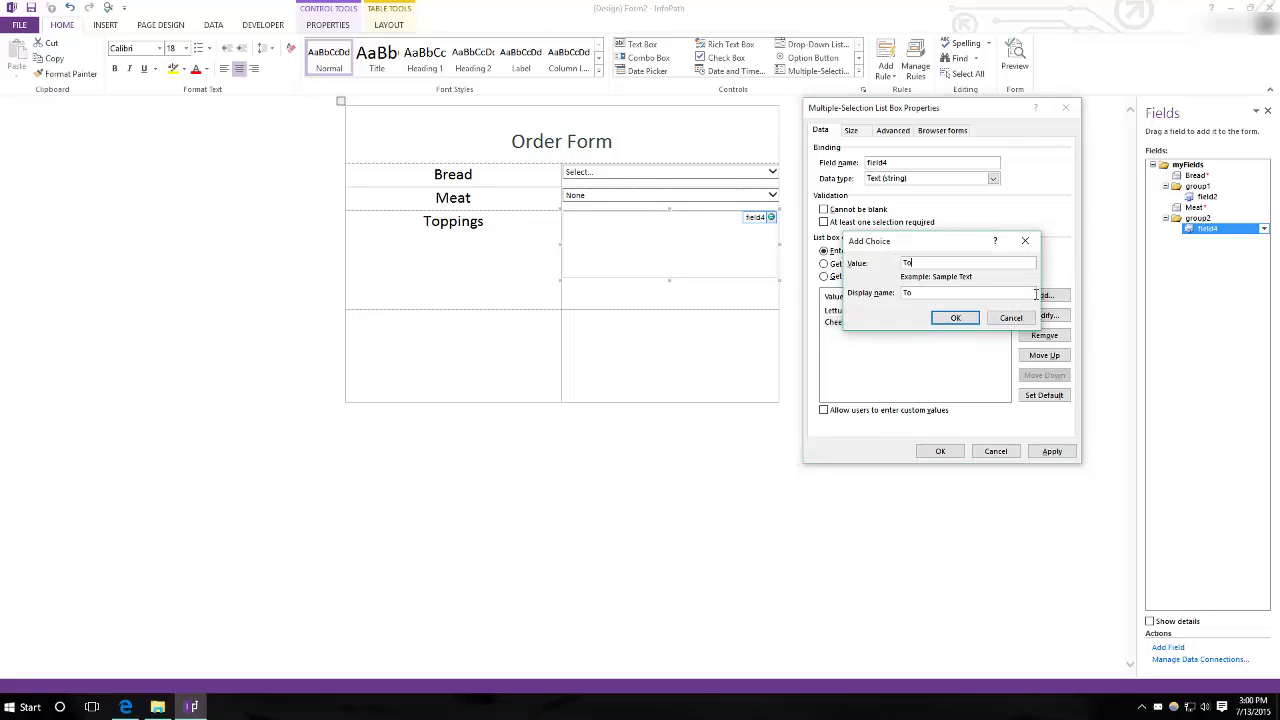
key(Return)
click(1036, 294)
text(Mayo)
key(Return)
click(1036, 294)
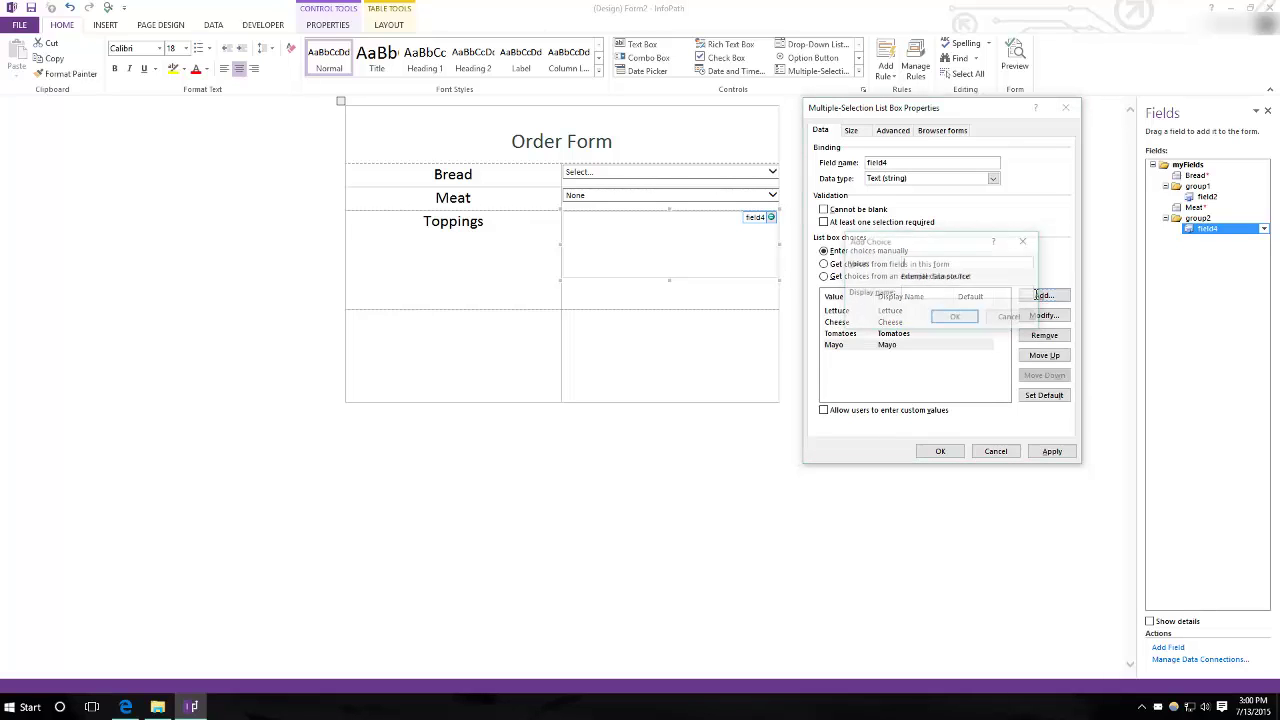
text(Ketchup)
key(Return)
click(1036, 294)
text(Pickles)
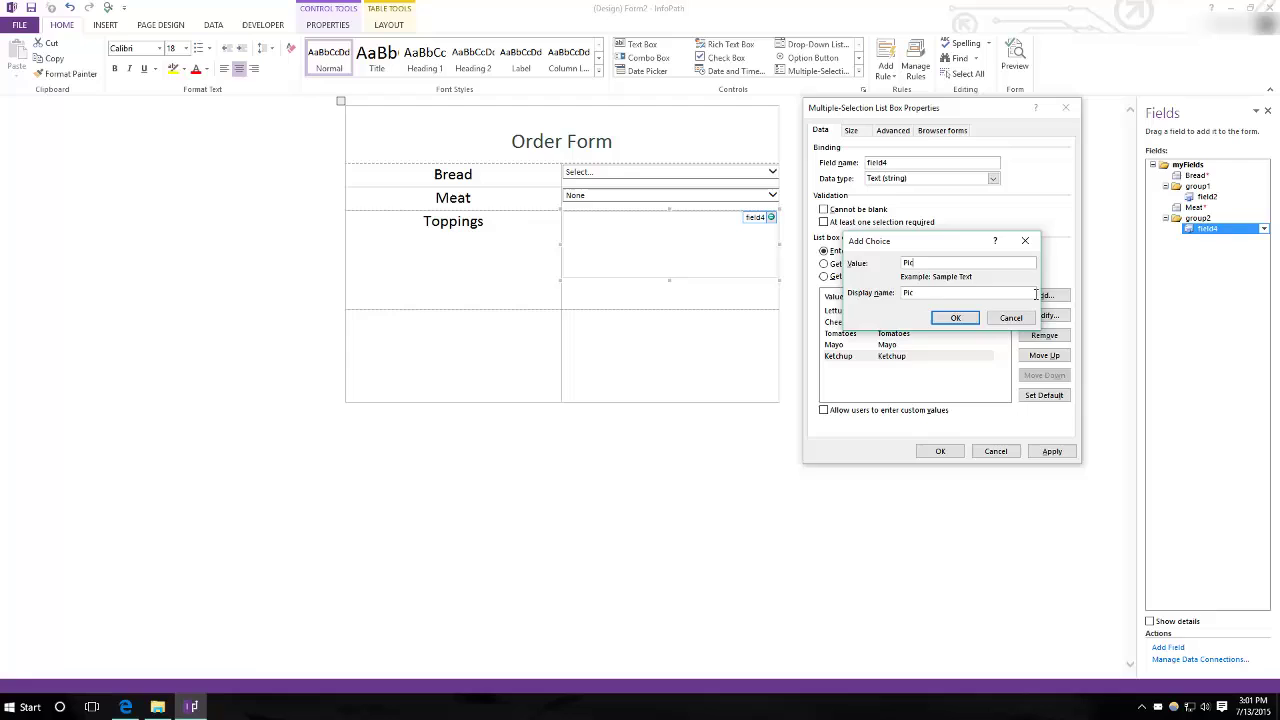
key(Return)
click(1036, 294)
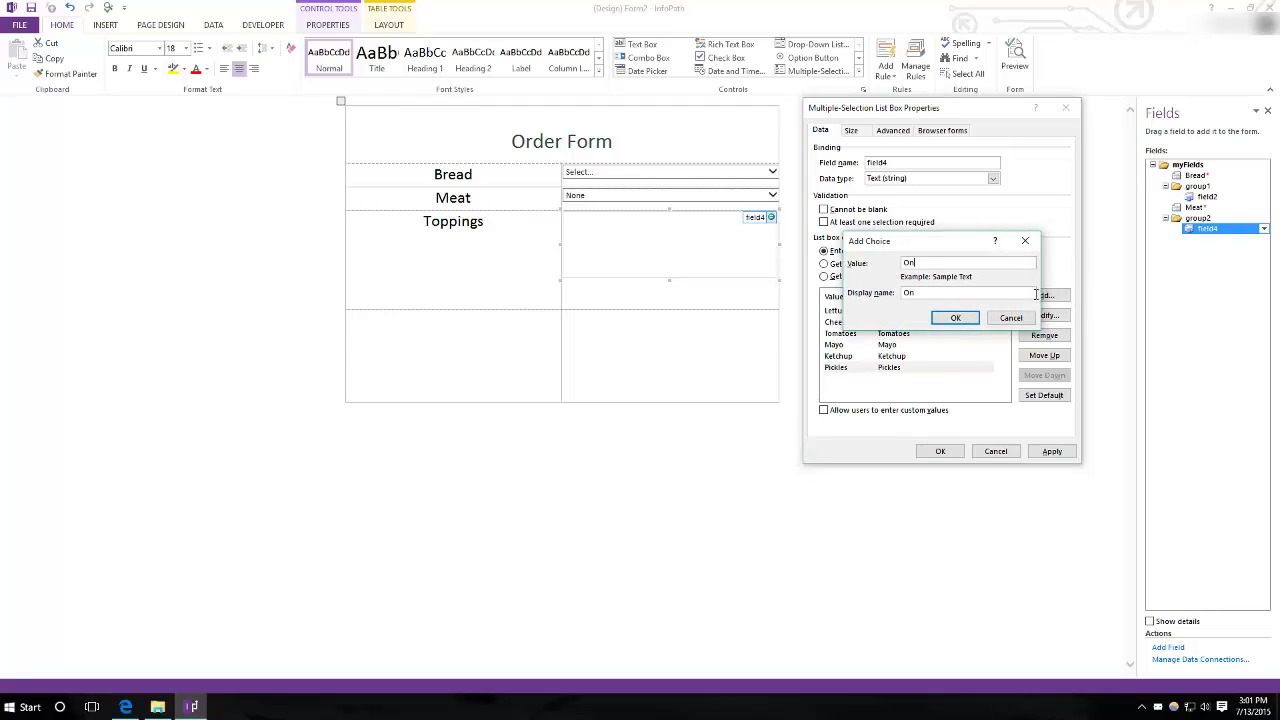
text(Onions)
key(Return)
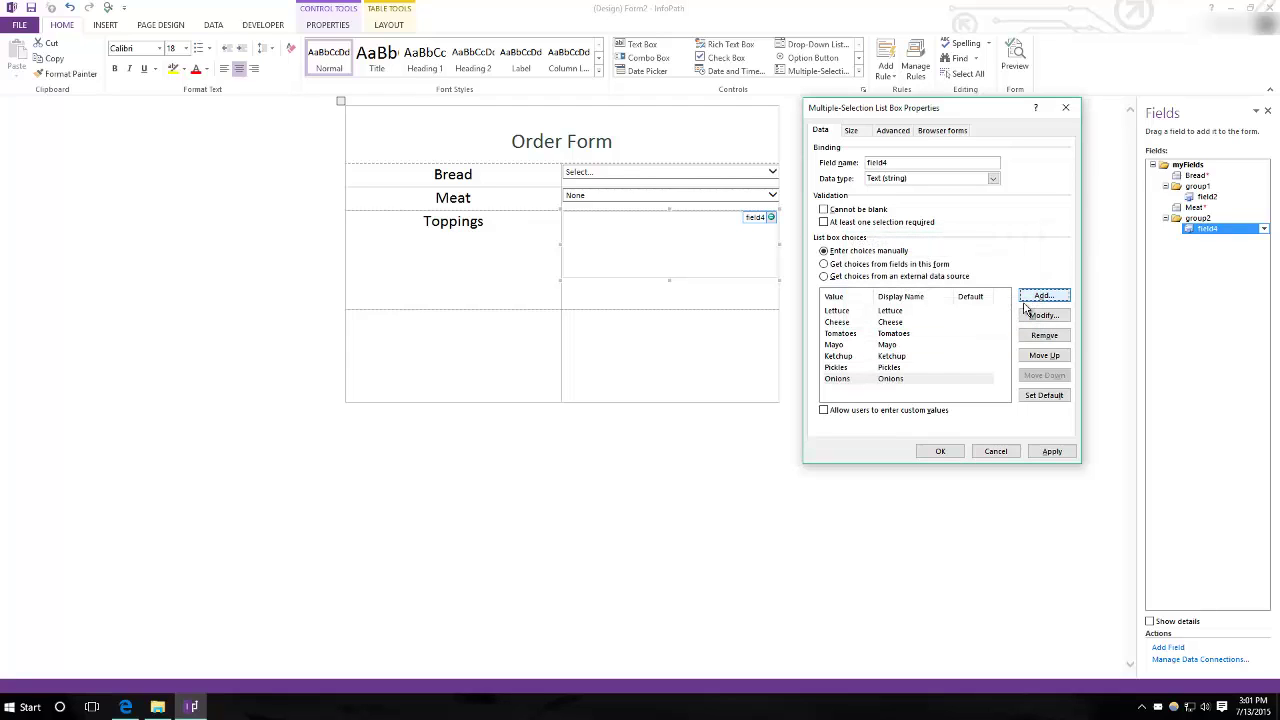
click(1052, 451)
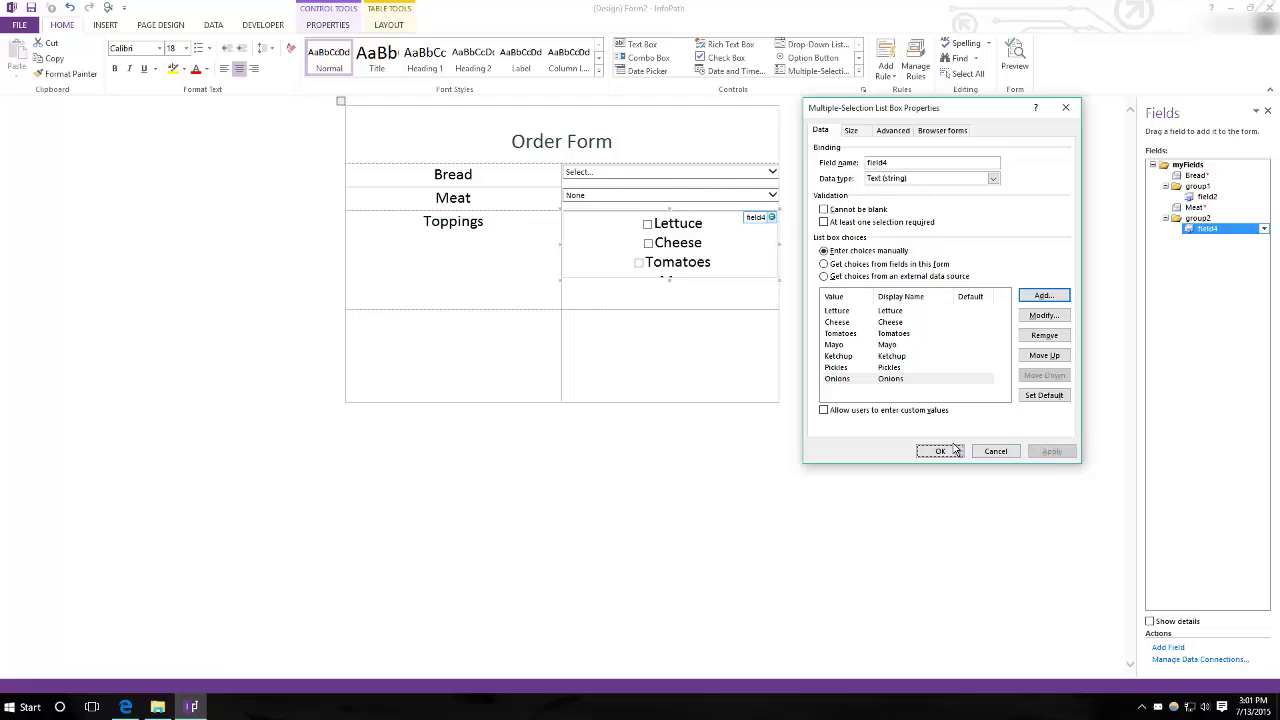
Stretch the Toppings list to show all seven items, left-align it, and narrow its column
click(940, 451)
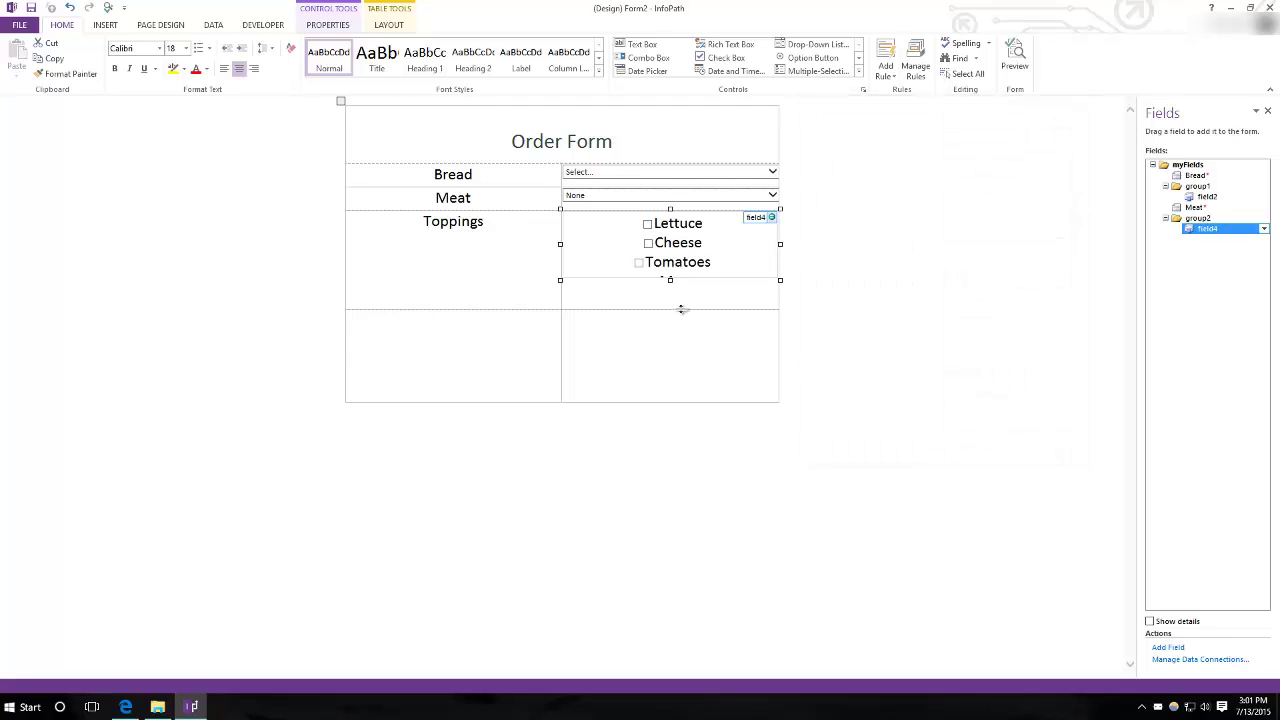
drag(670, 281, 686, 358)
click(224, 68)
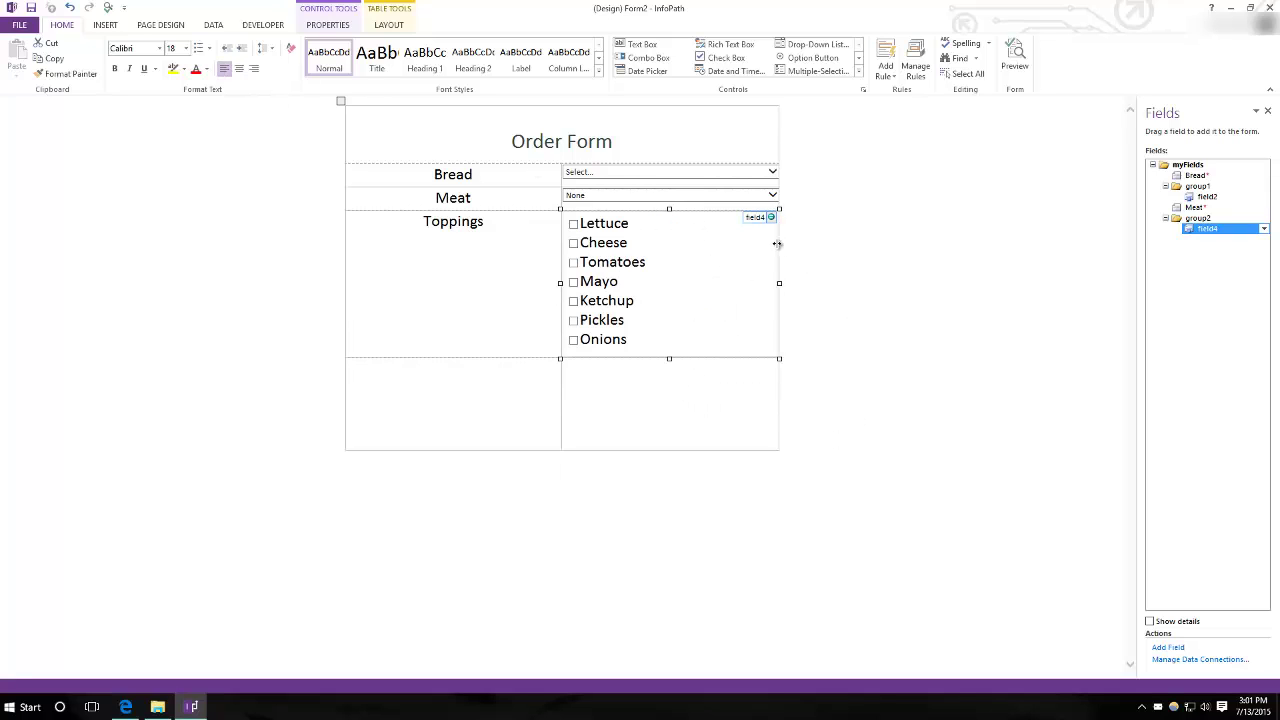
drag(777, 244, 700, 240)
Vertically centre the Bread, Meat and Toppings labels using the Layout alignment options
drag(554, 226, 373, 159)
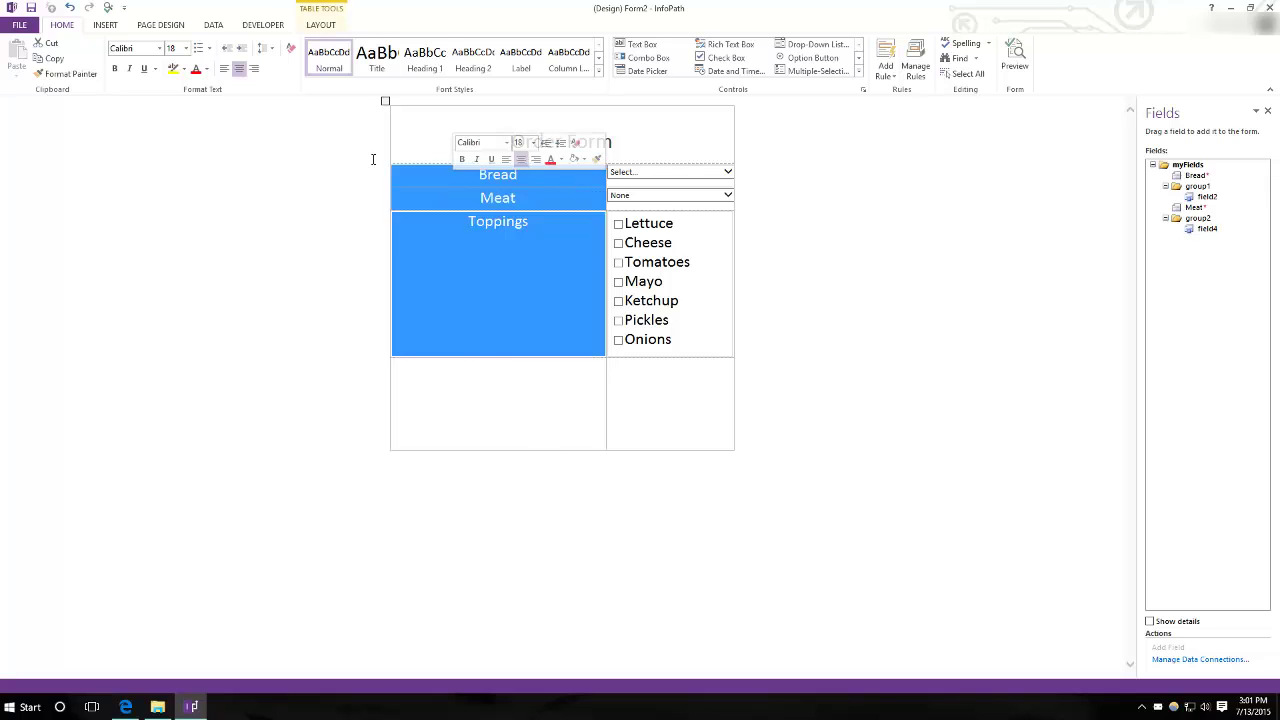
right_click(480, 252)
click(509, 277)
click(321, 24)
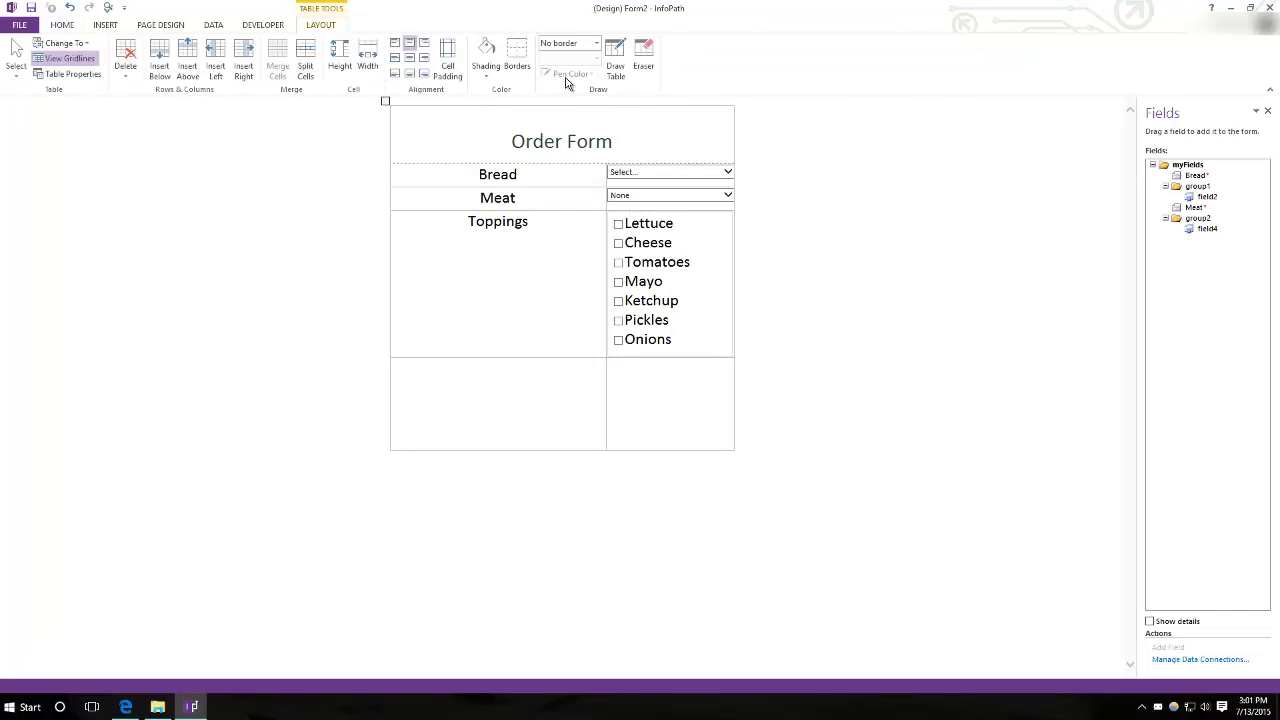
click(410, 57)
click(843, 374)
click(469, 409)
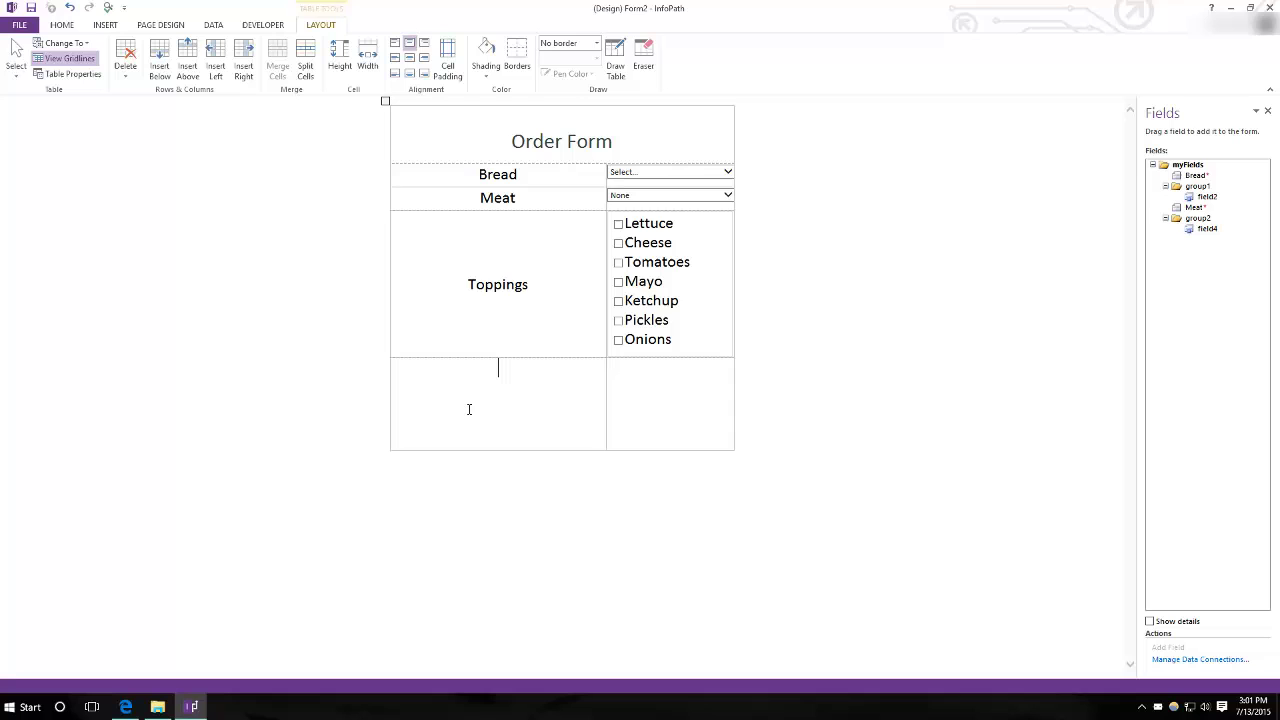
click(63, 26)
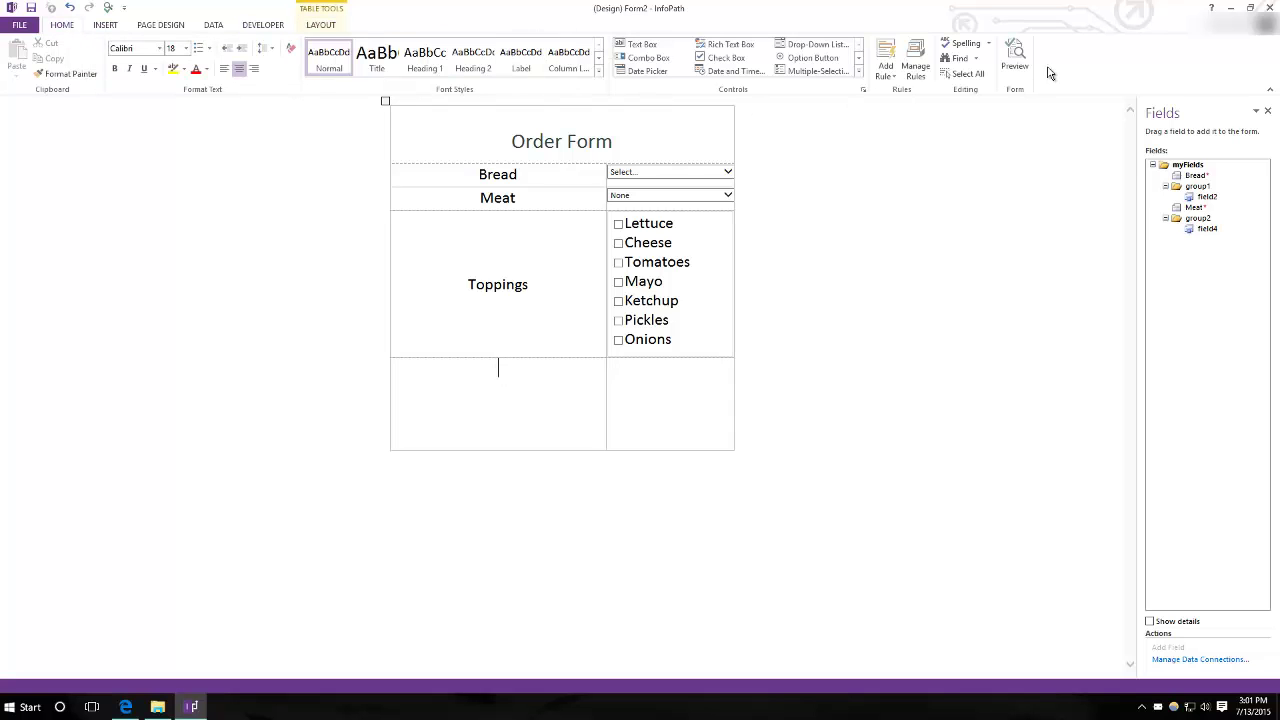
click(1014, 55)
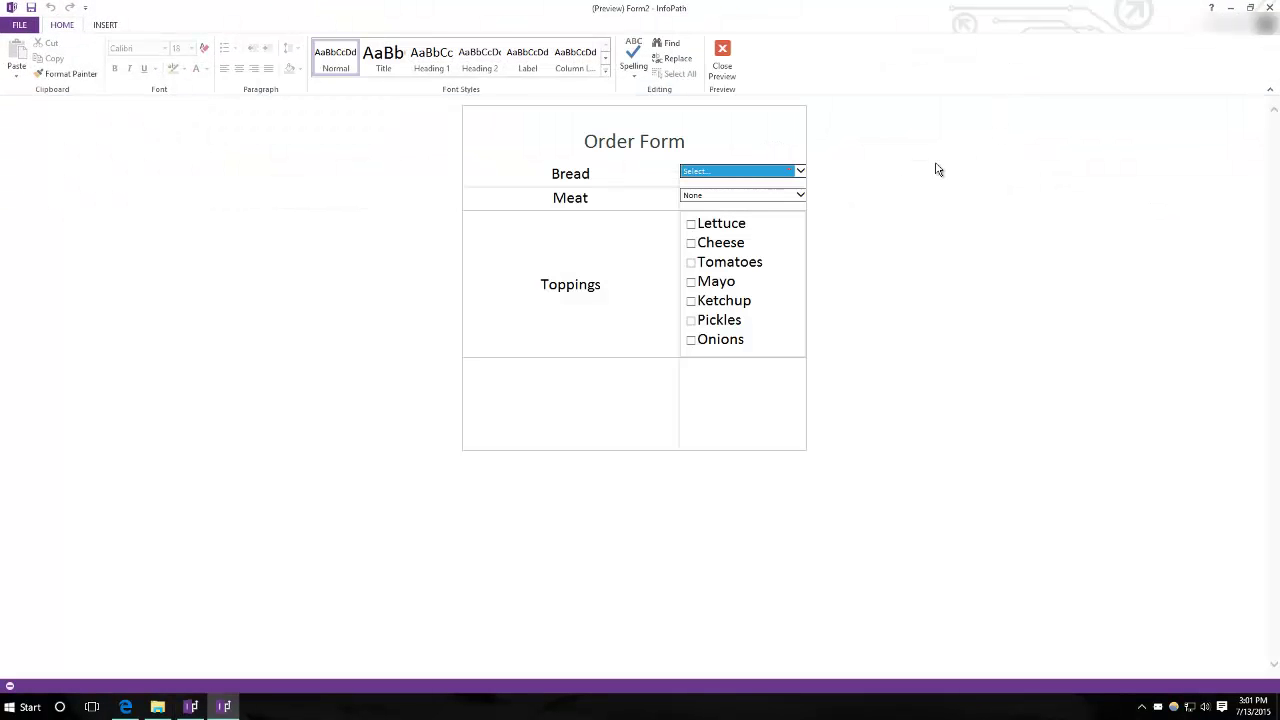
click(736, 170)
click(731, 186)
click(731, 196)
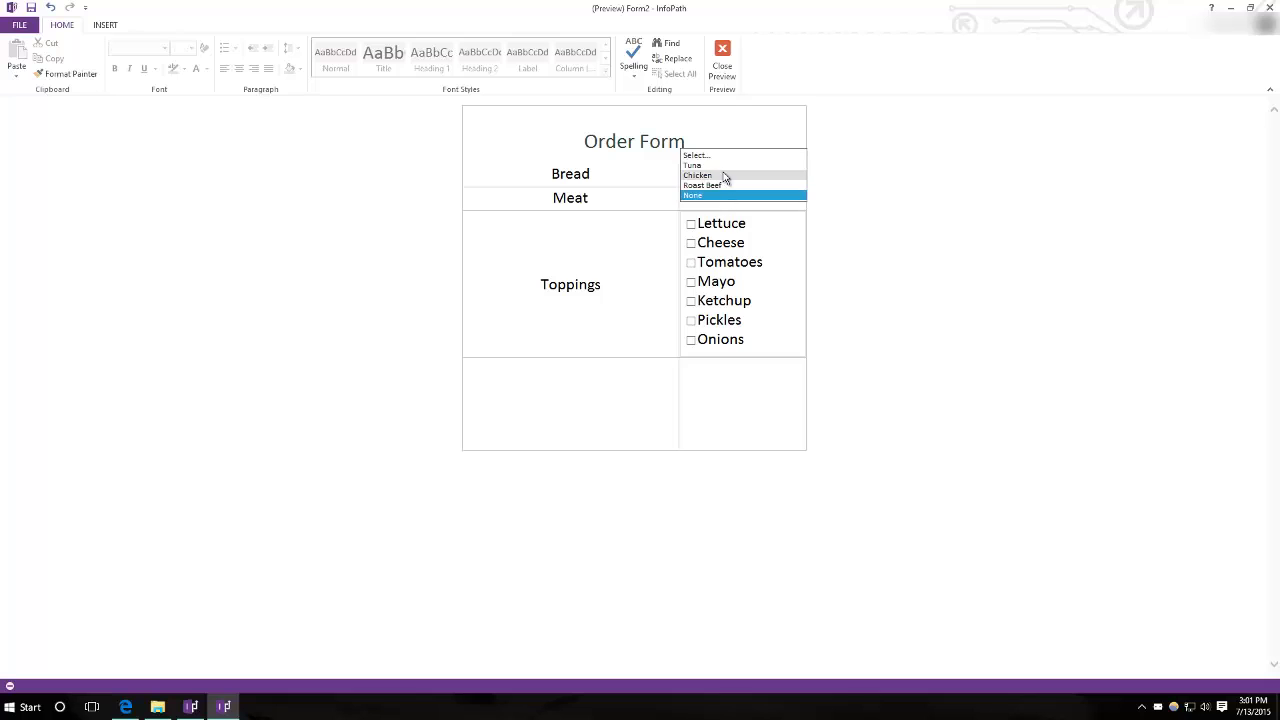
click(725, 177)
click(690, 224)
click(690, 301)
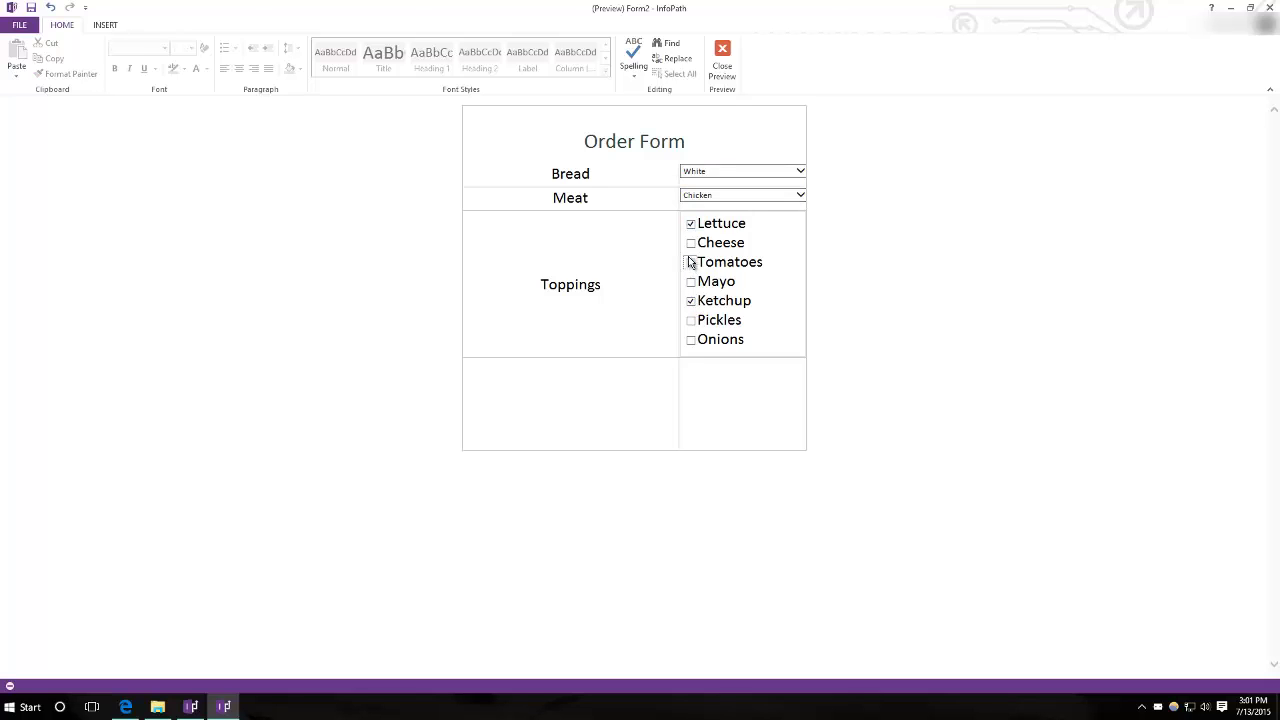
click(690, 262)
click(690, 340)
click(982, 249)
click(690, 263)
click(724, 64)
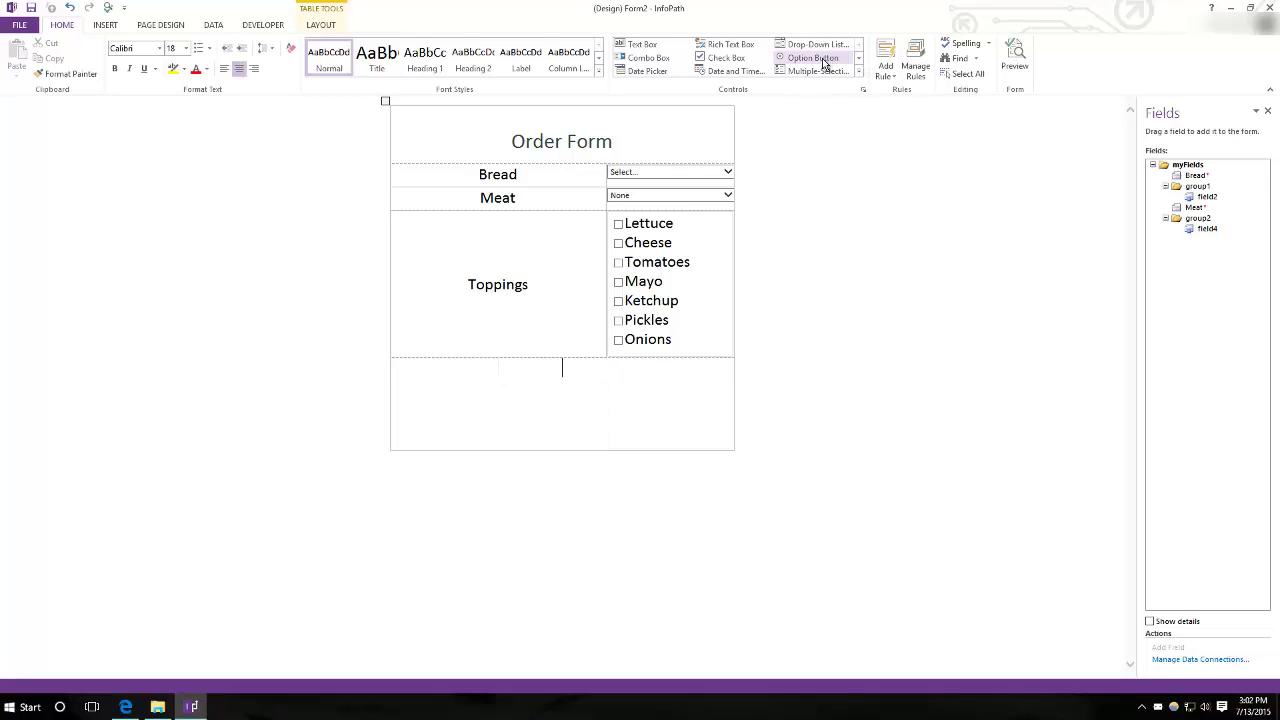
Insert a check box labelled 'Delivery' (field5) in the bottom cell and open its properties
click(725, 58)
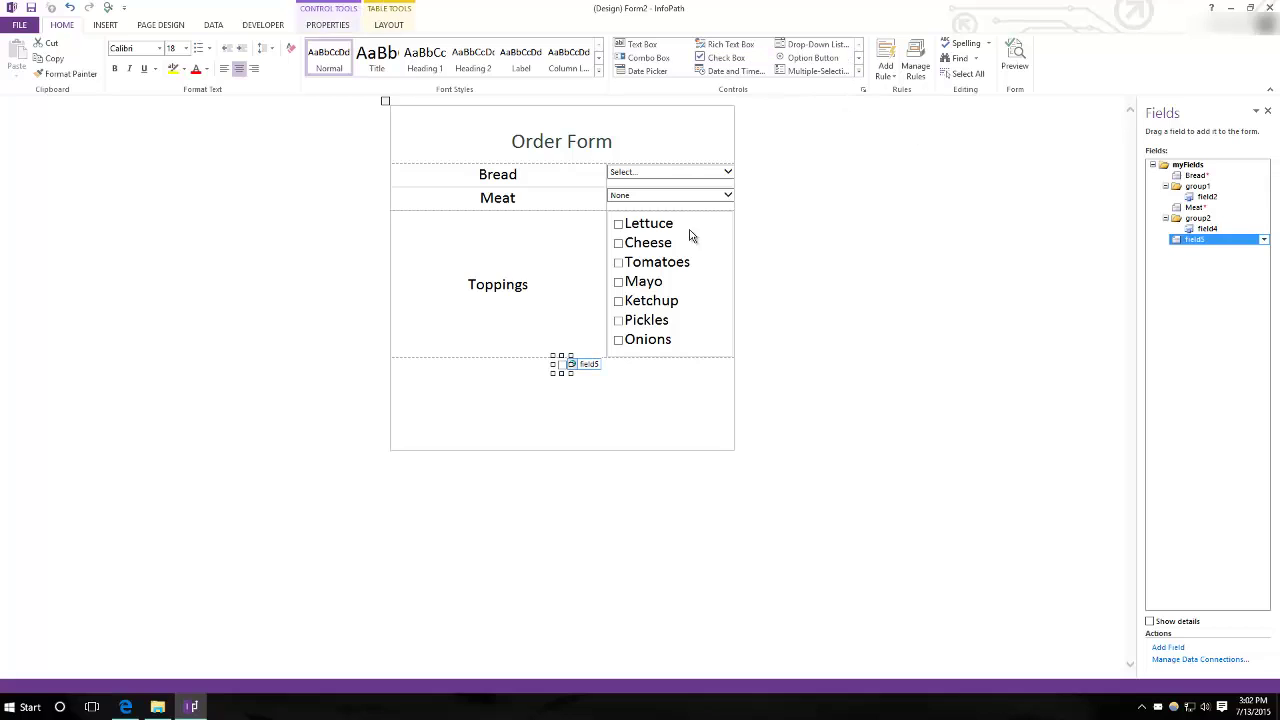
click(634, 370)
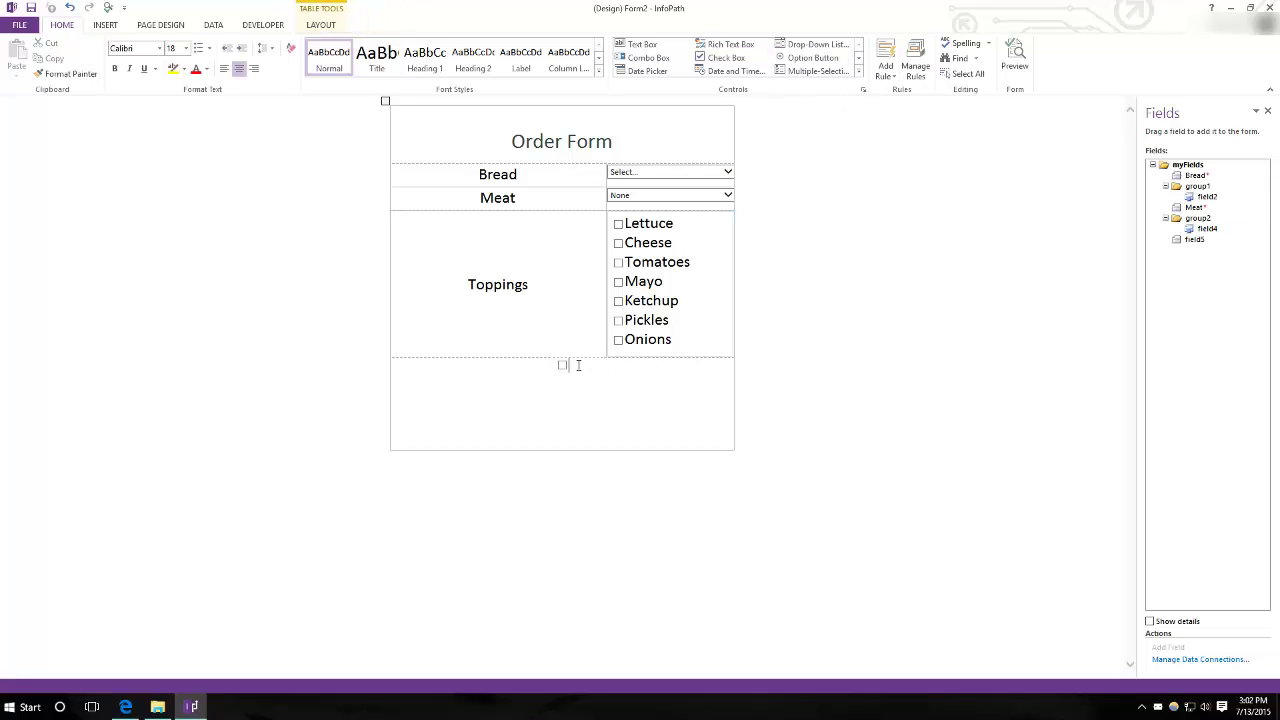
text(Delivery)
click(541, 363)
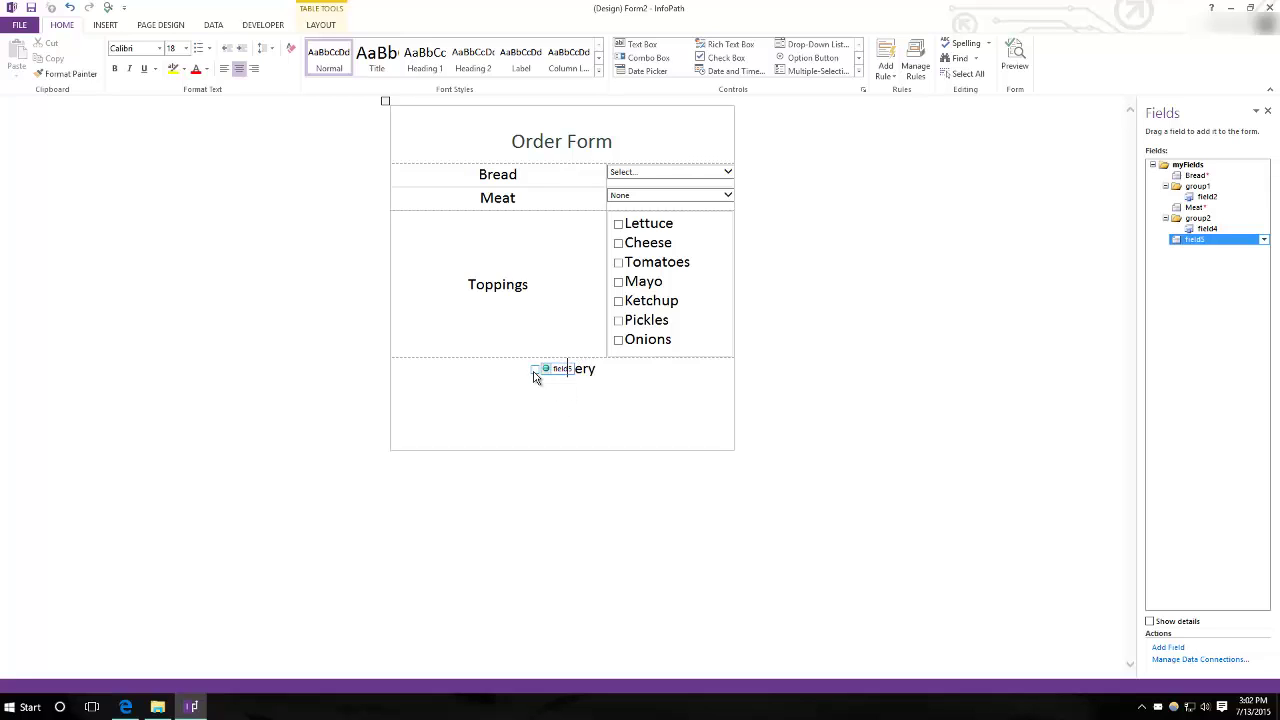
right_click(541, 364)
click(566, 549)
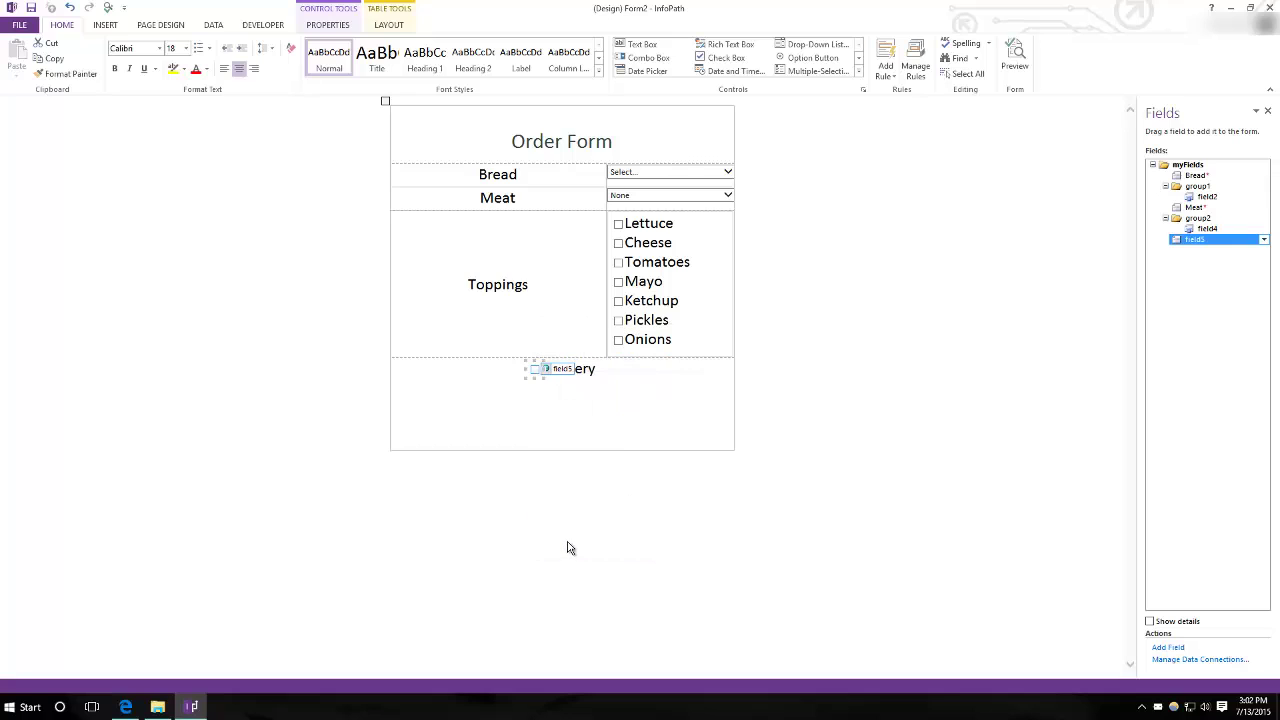
Rename the check box field from field5 to Deliver, keeping TRUE as the checked value
double_click(926, 232)
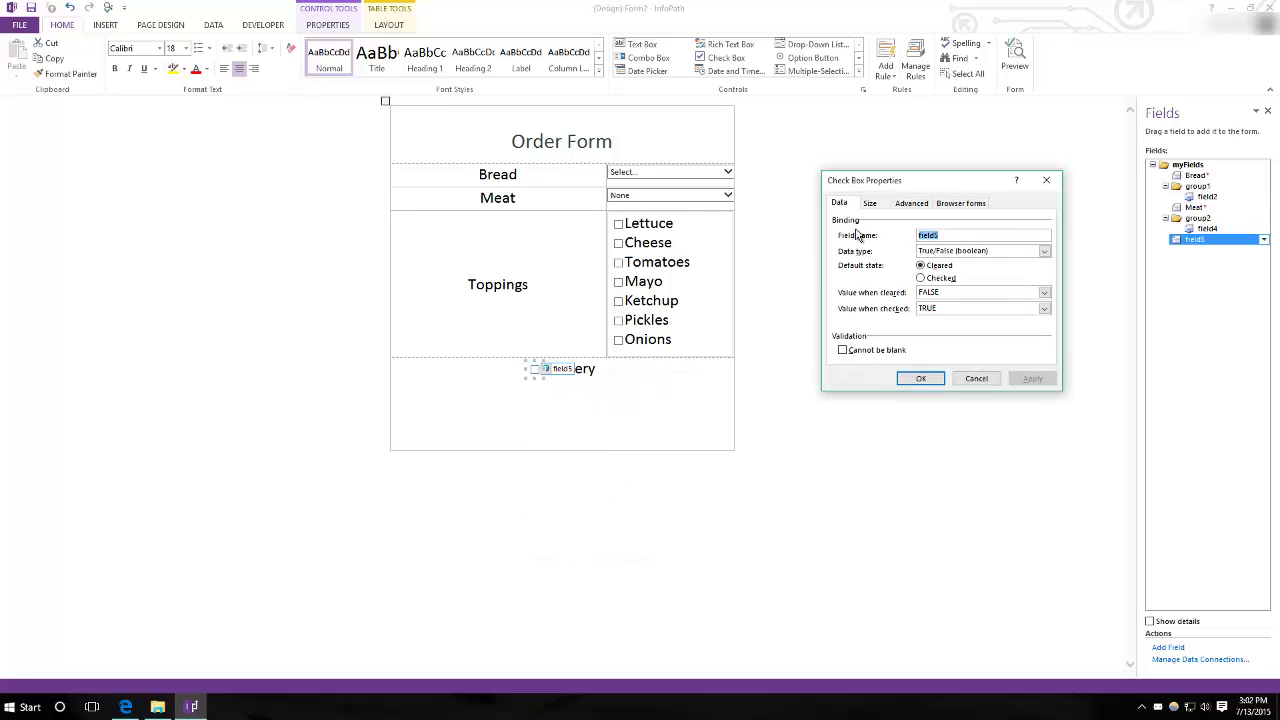
text(Deliver)
click(980, 292)
click(958, 308)
click(958, 322)
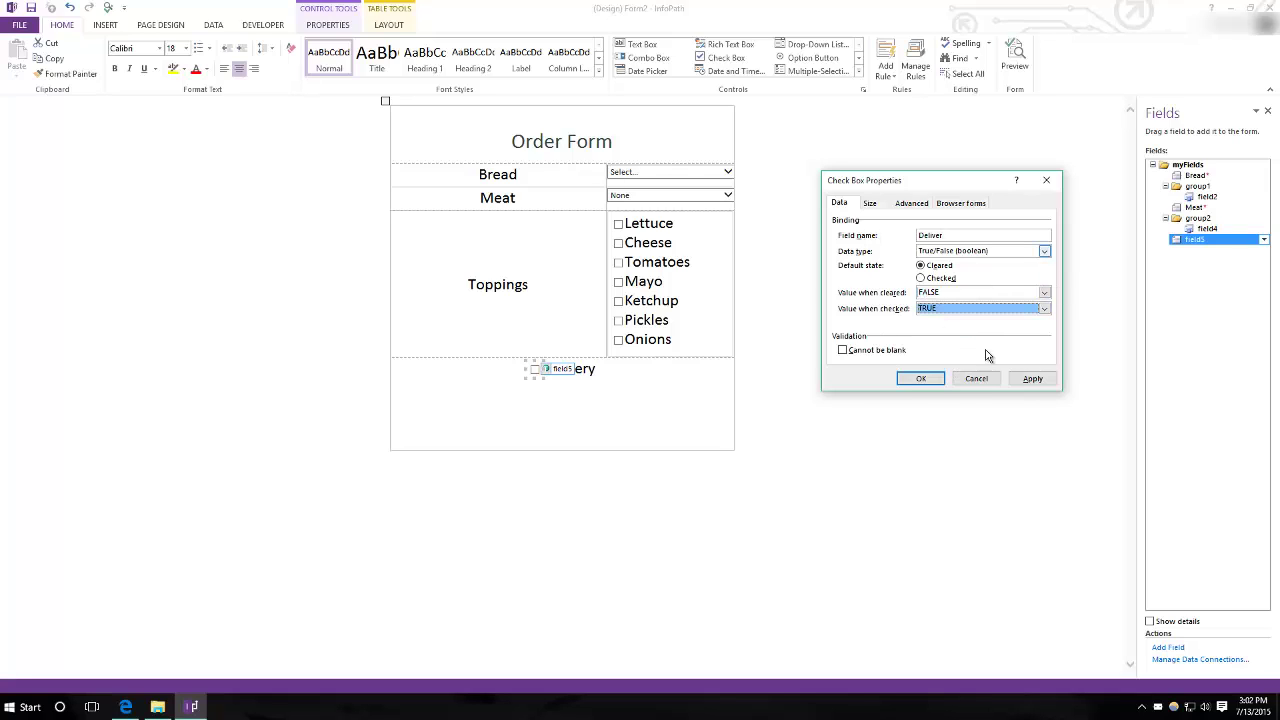
Confirm the Deliver field name, shrink the Delivery row, and add a row beneath it
click(920, 379)
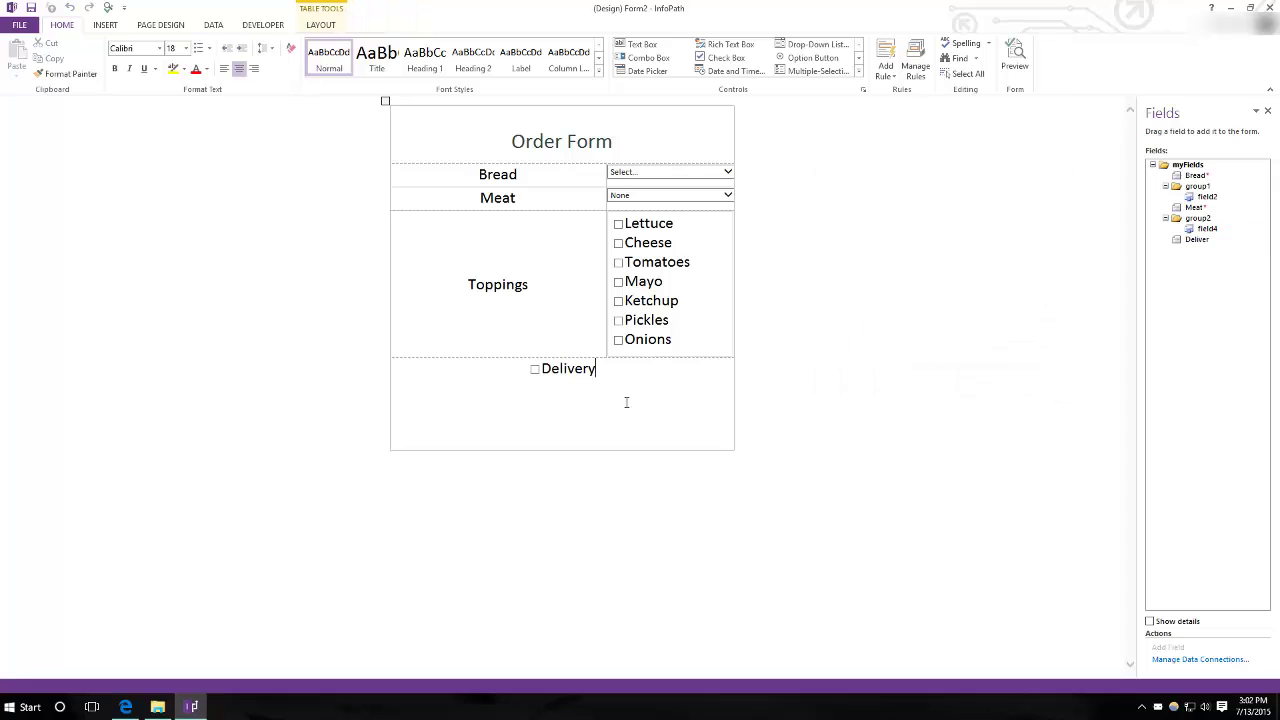
click(670, 424)
drag(546, 429, 553, 378)
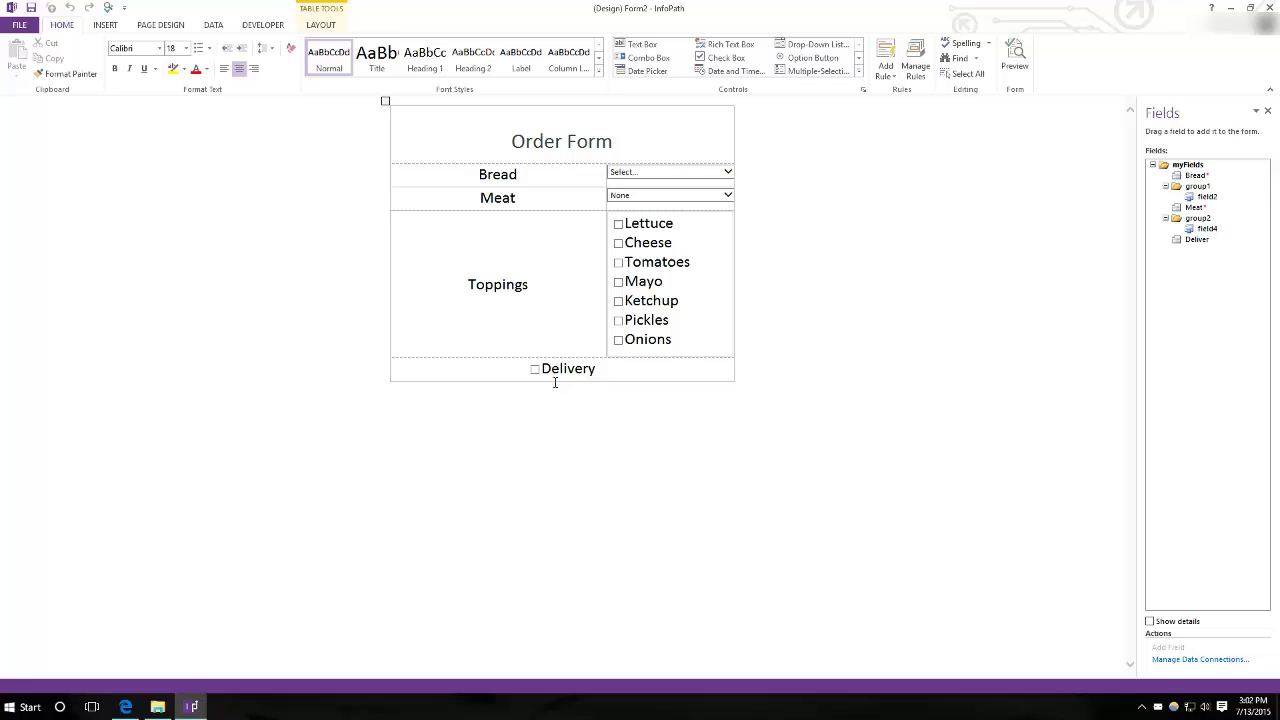
right_click(555, 384)
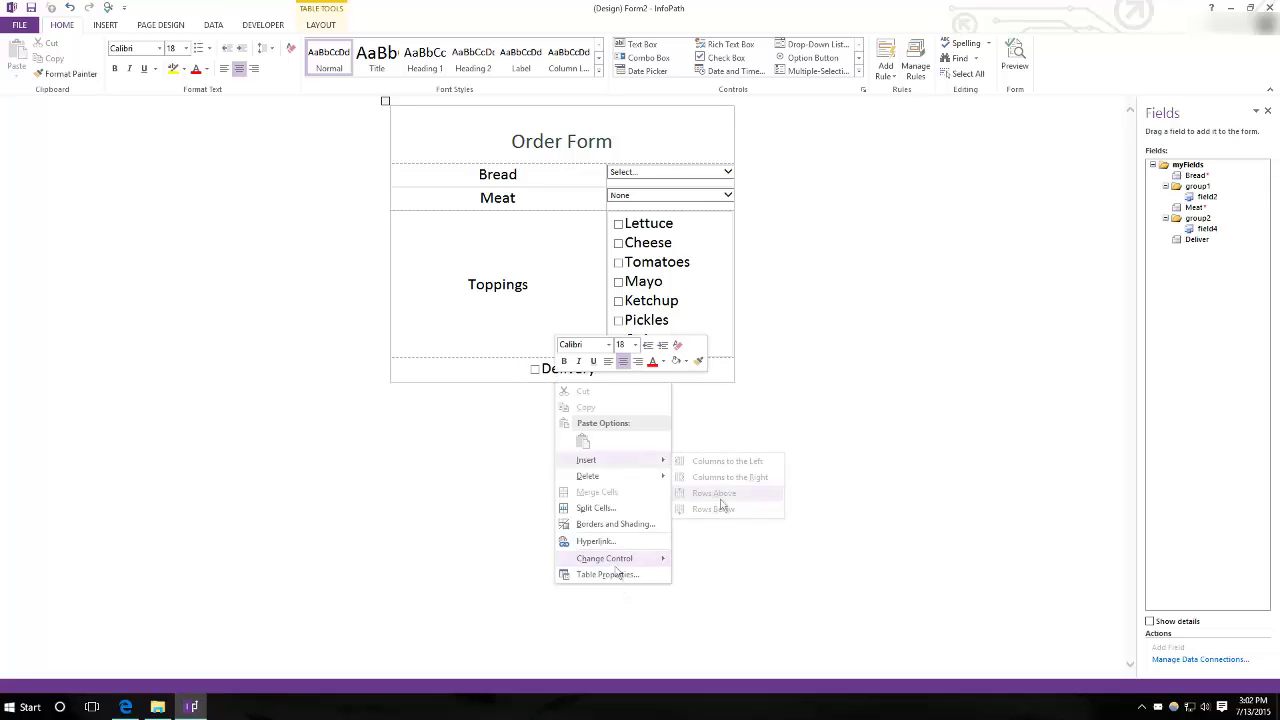
click(712, 508)
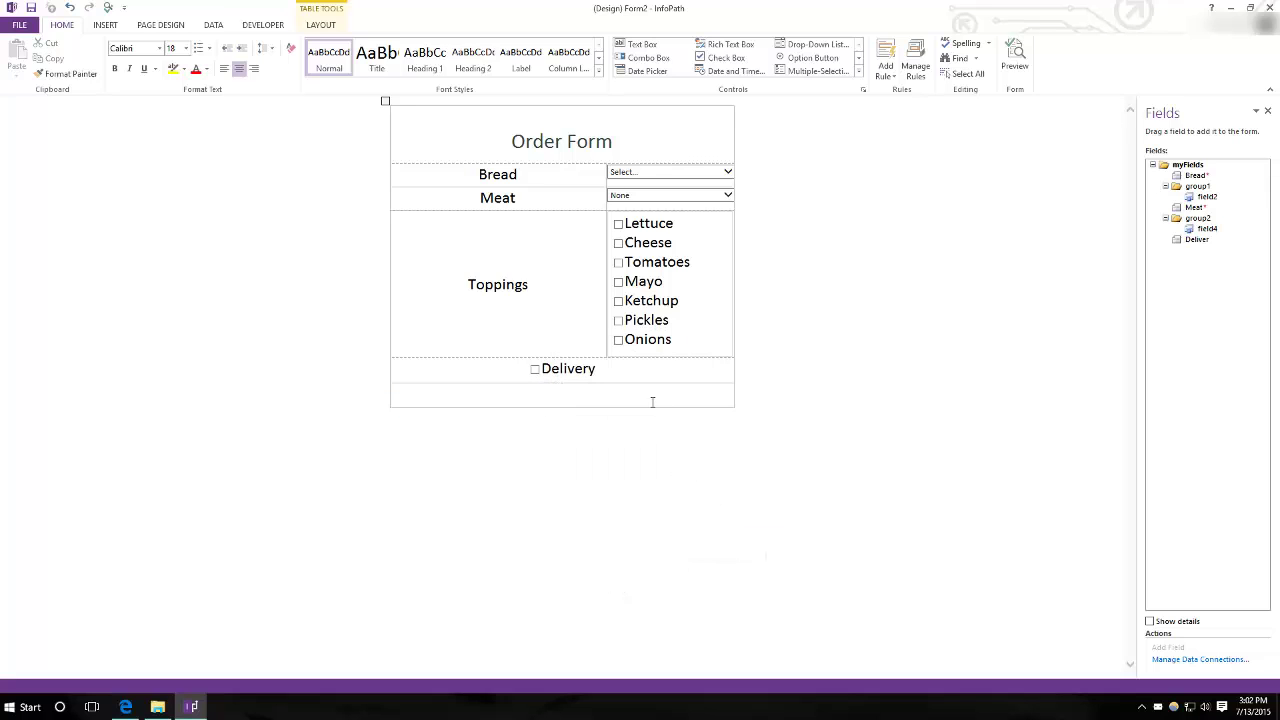
Make the new row below Delivery taller and open its cell options
click(592, 413)
drag(570, 410, 569, 463)
click(529, 406)
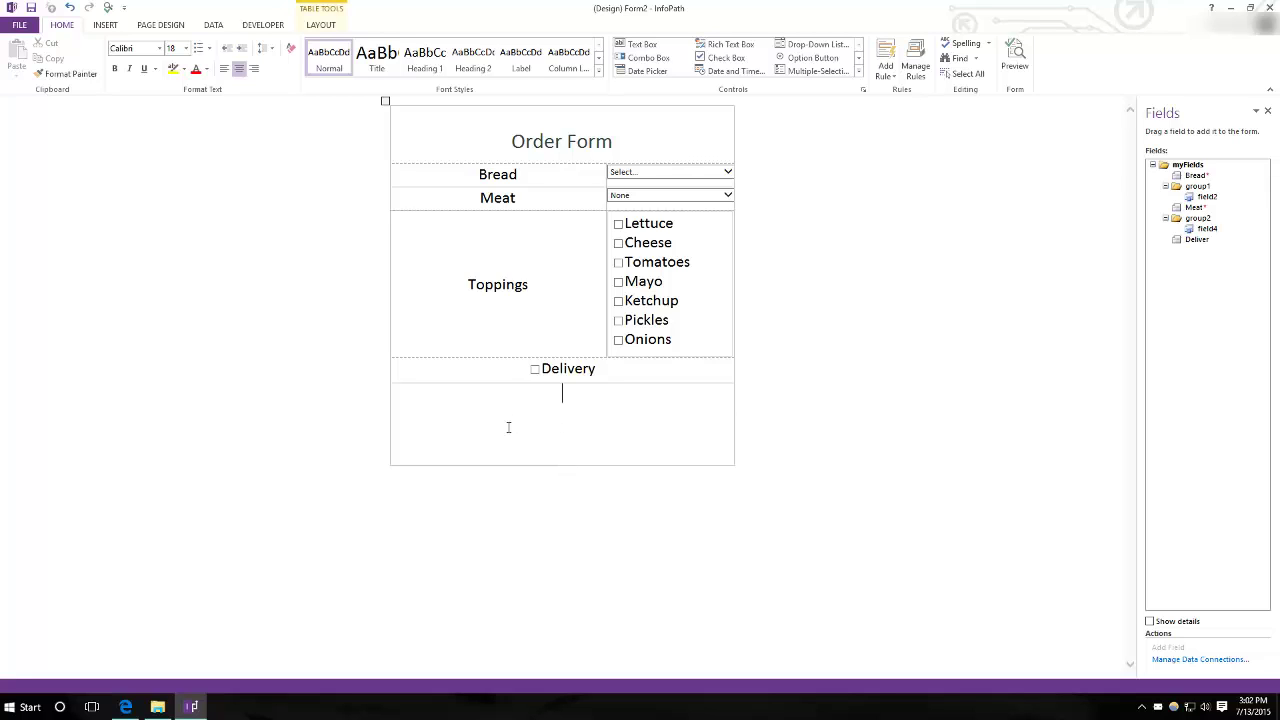
right_click(564, 416)
Insert a text box into the Address cell and stretch it taller
mouse_move(596, 493)
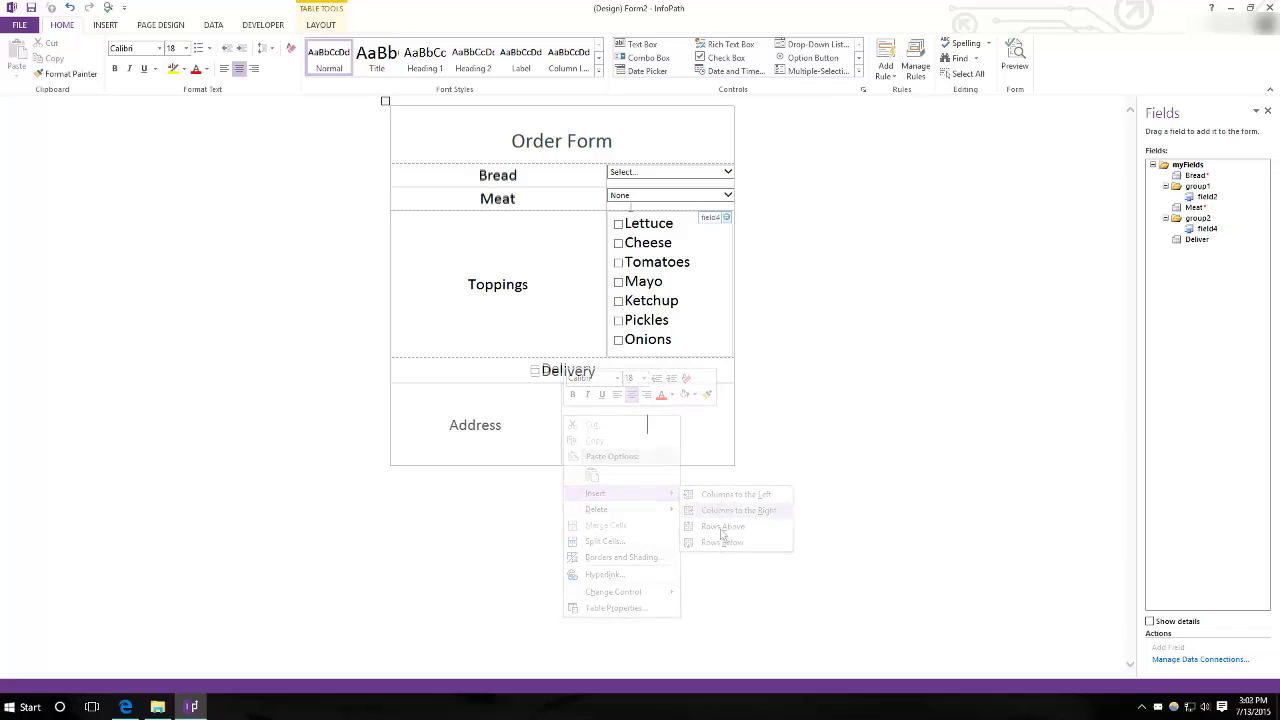
click(636, 44)
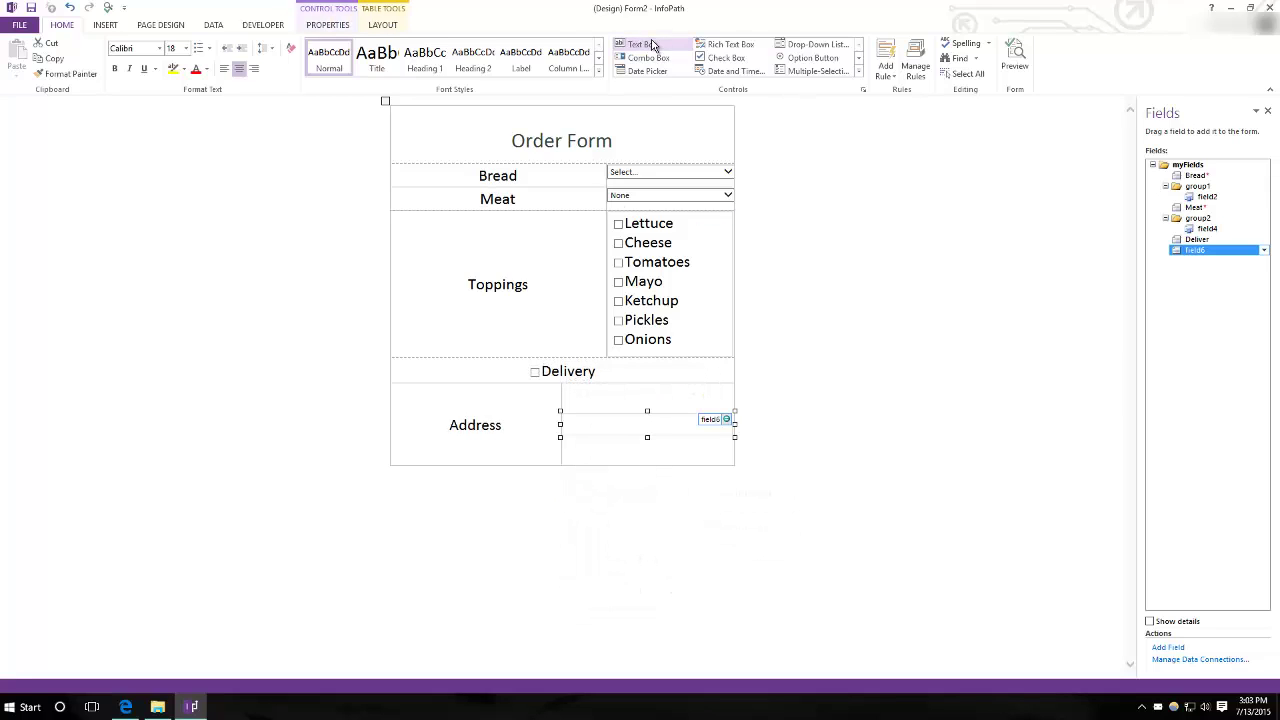
drag(648, 470, 648, 473)
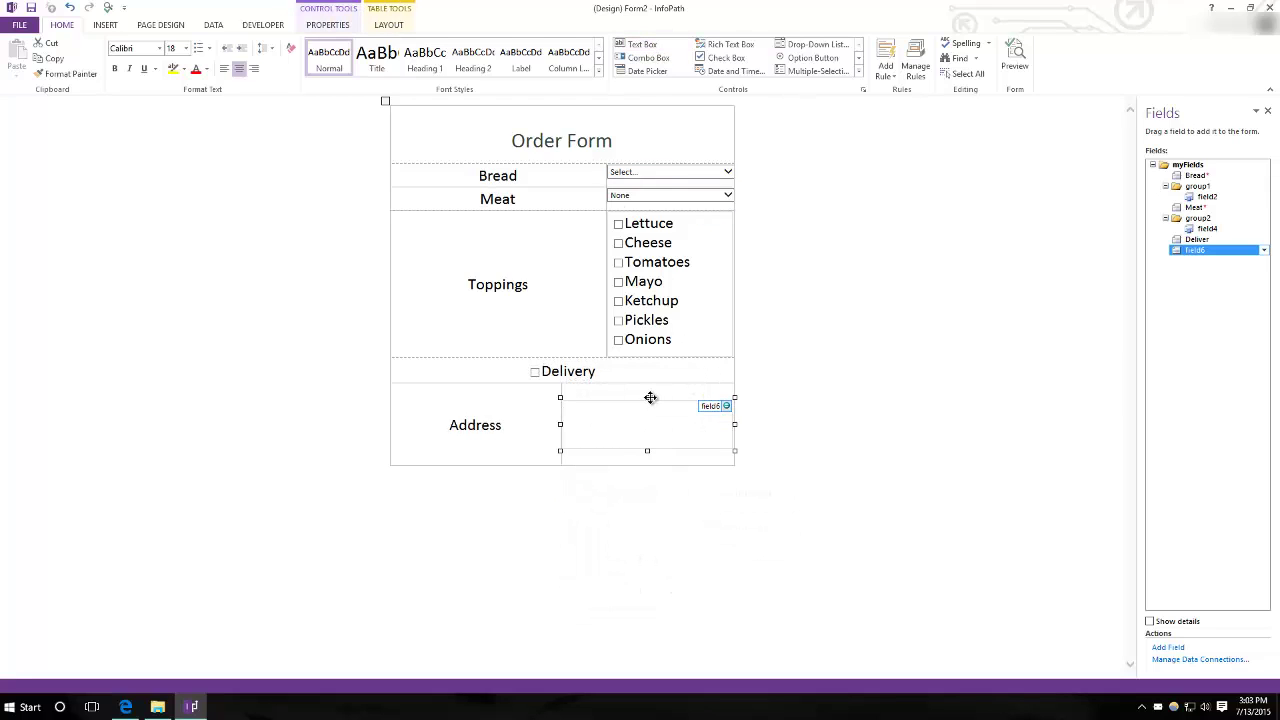
drag(647, 393, 647, 385)
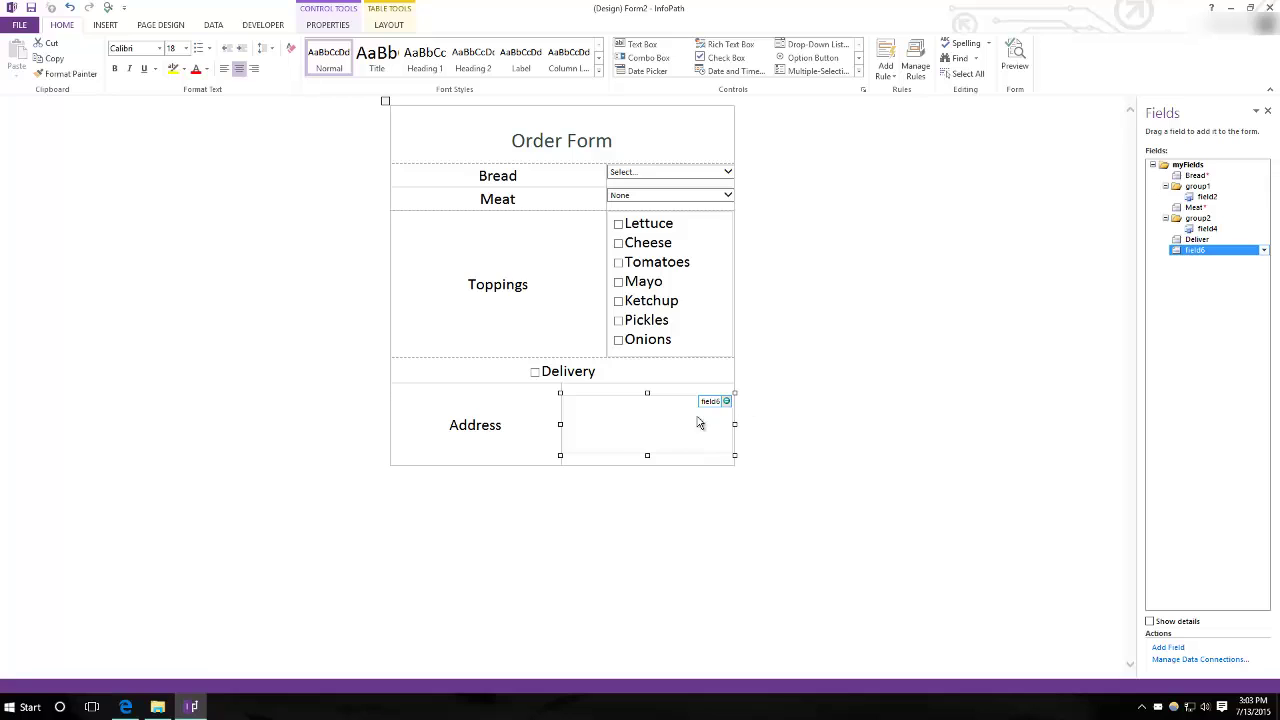
Rename the text box's field to Address, keeping the Text data type
right_click(685, 418)
click(736, 589)
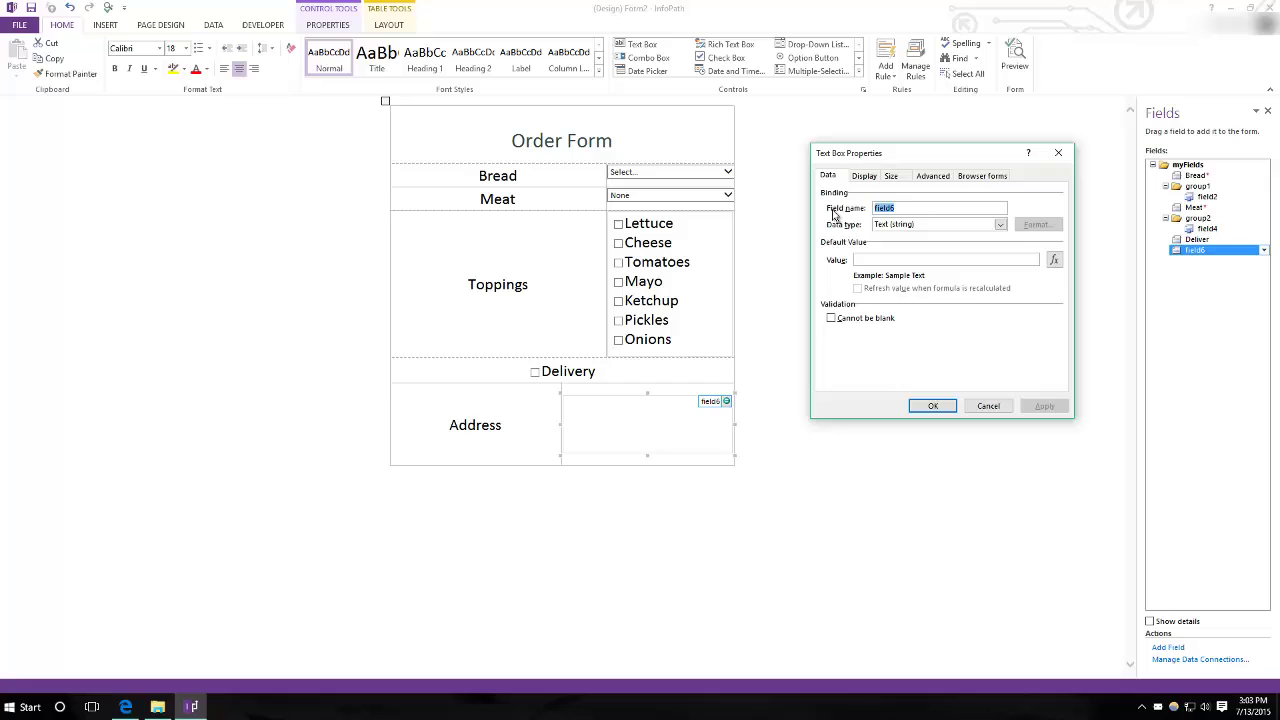
text(Address)
click(926, 225)
click(914, 238)
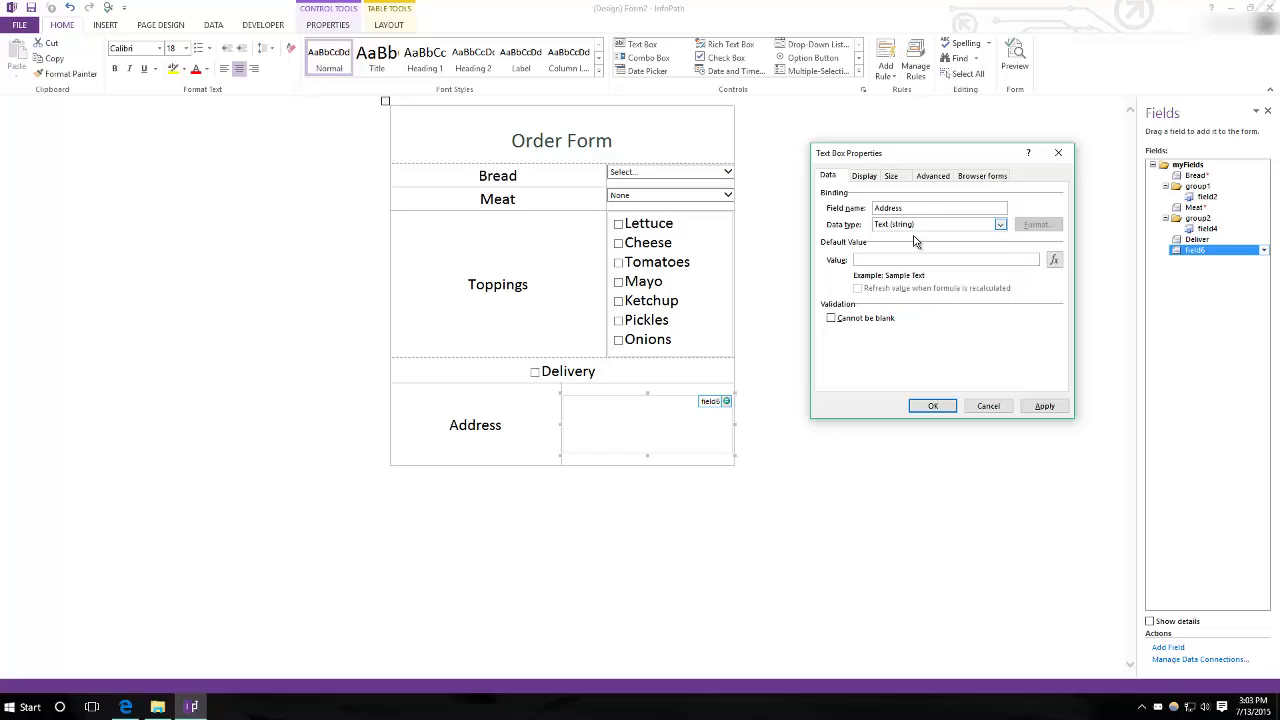
click(864, 176)
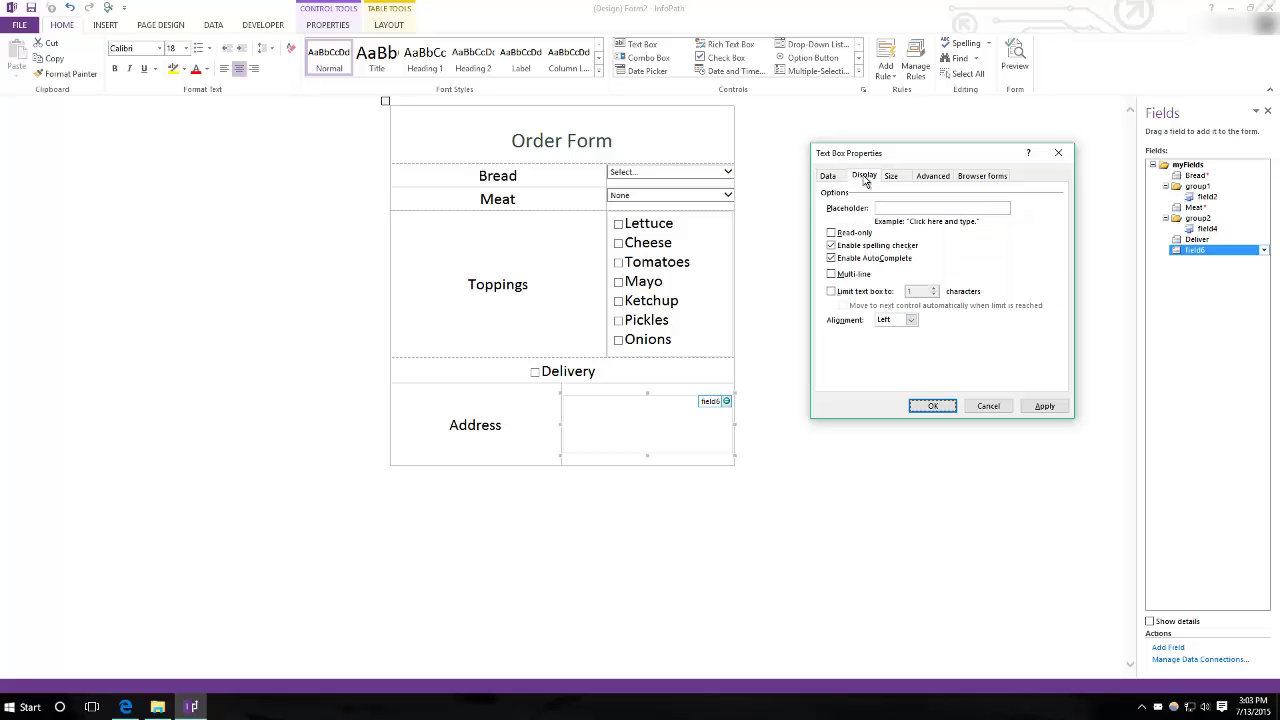
click(829, 177)
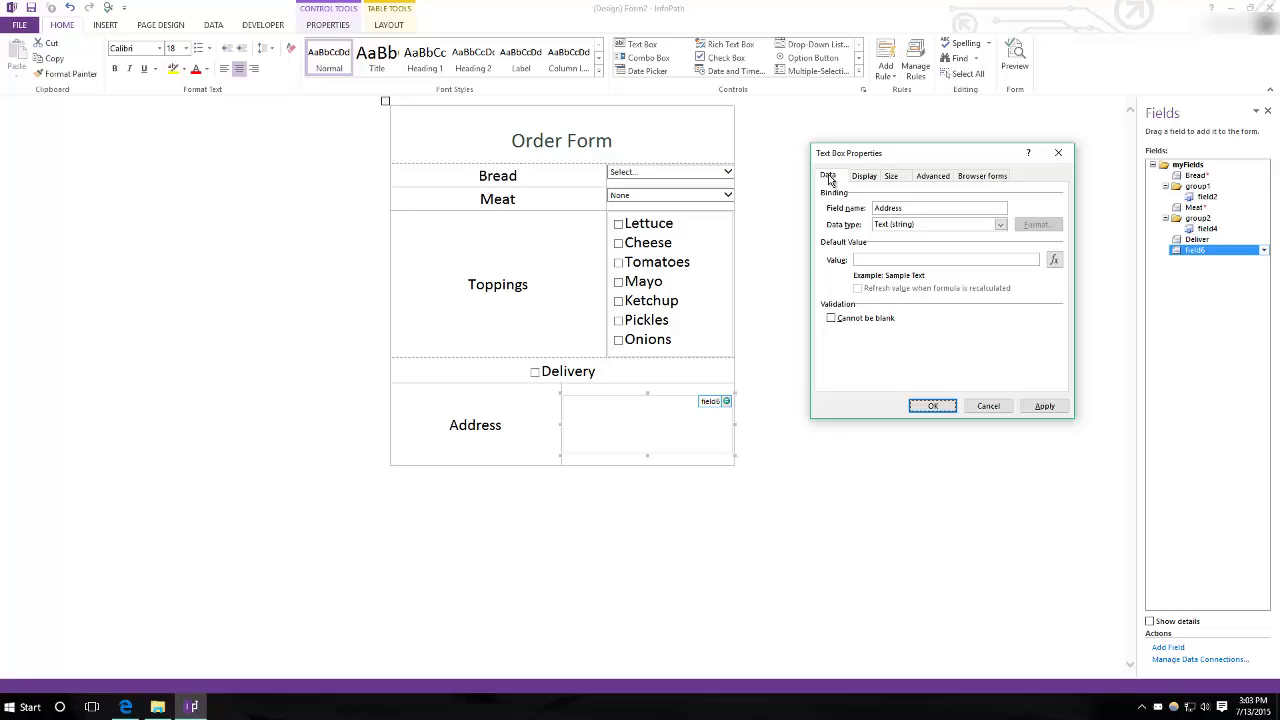
click(830, 320)
click(920, 178)
click(890, 176)
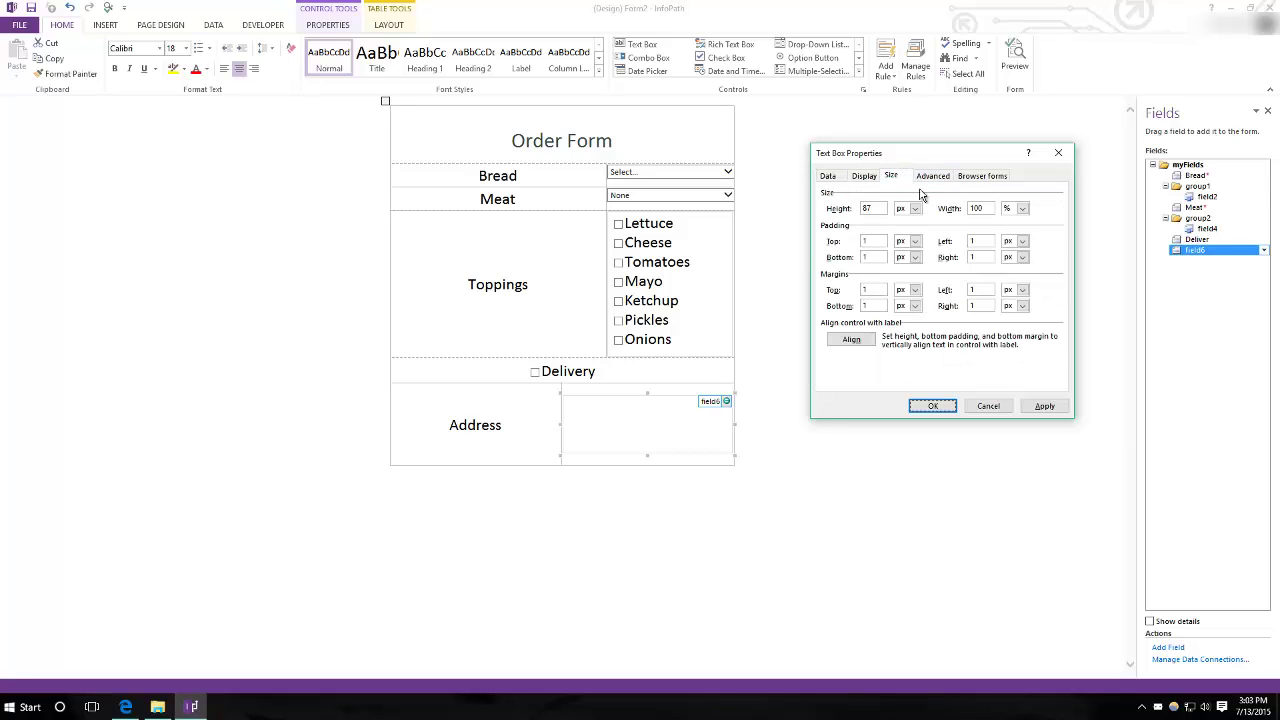
click(1024, 401)
click(932, 405)
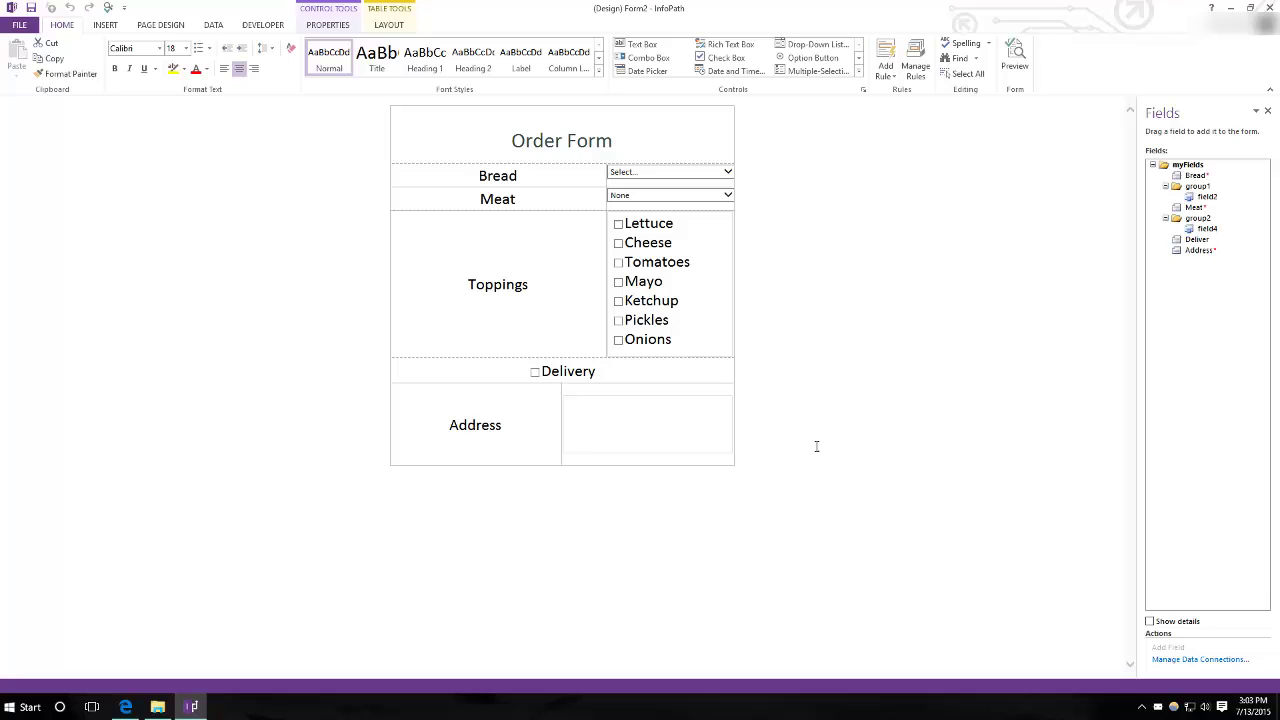
click(816, 446)
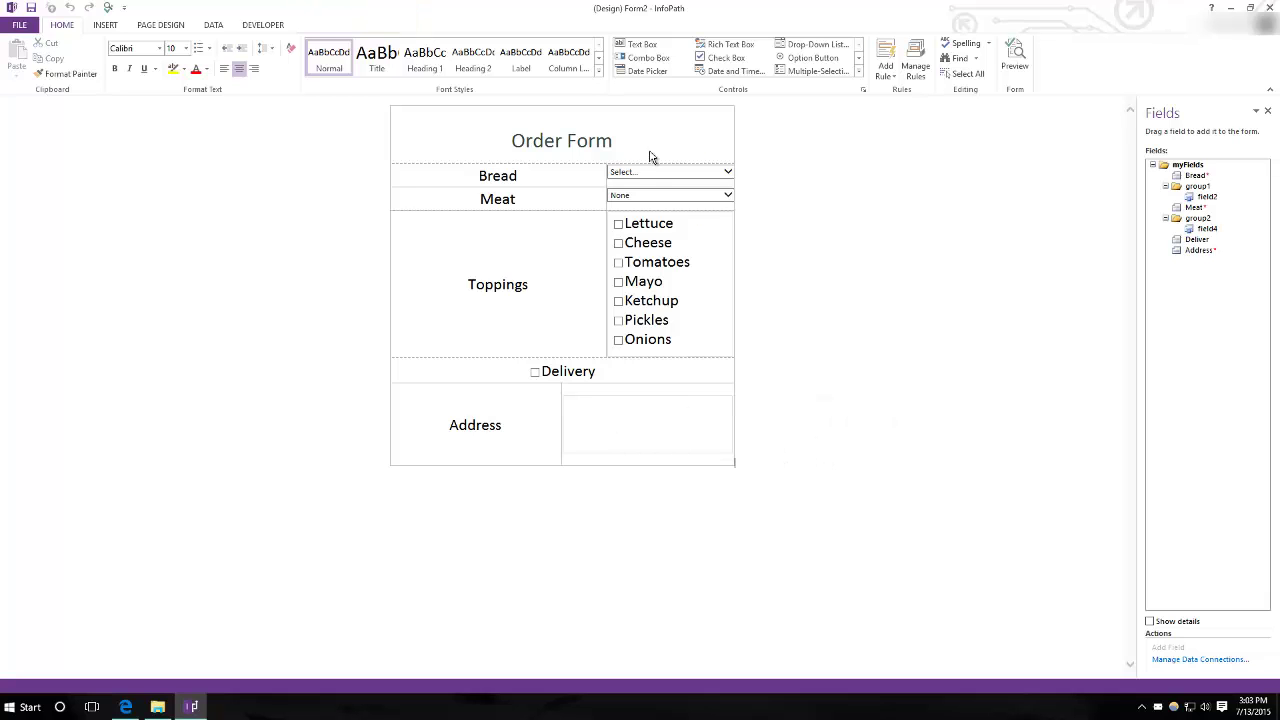
click(1014, 57)
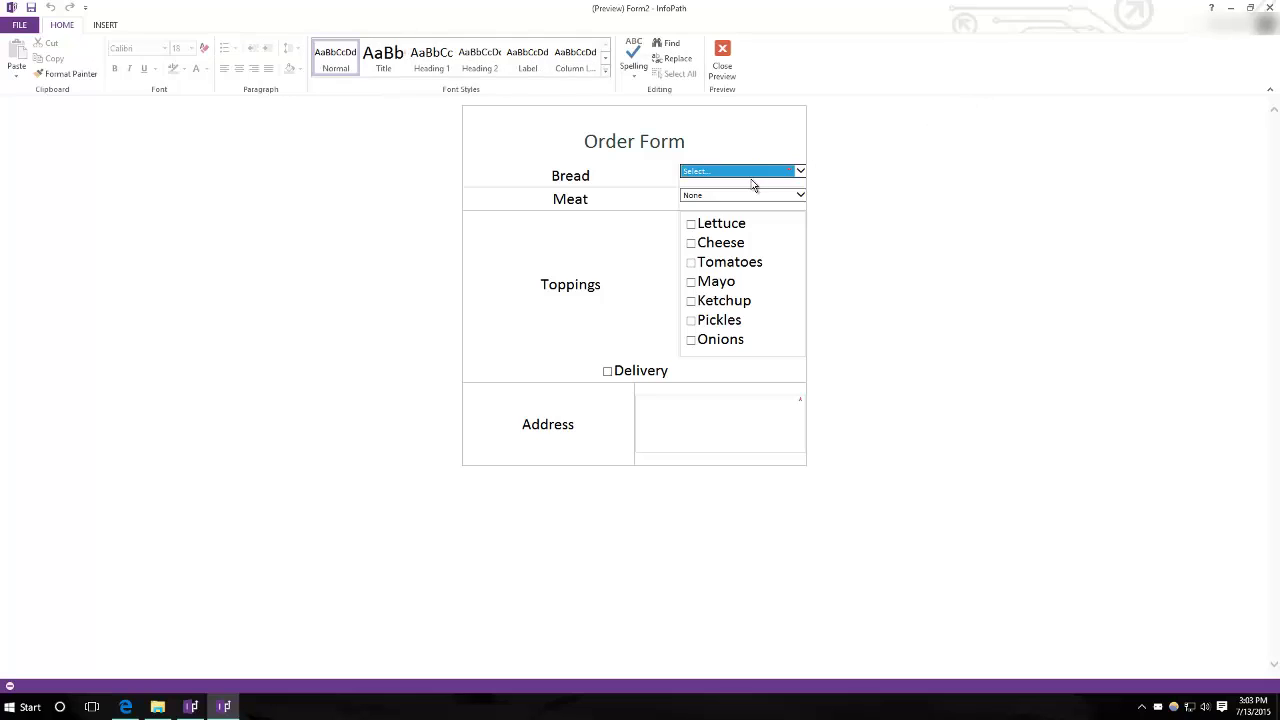
click(752, 174)
click(734, 196)
click(728, 196)
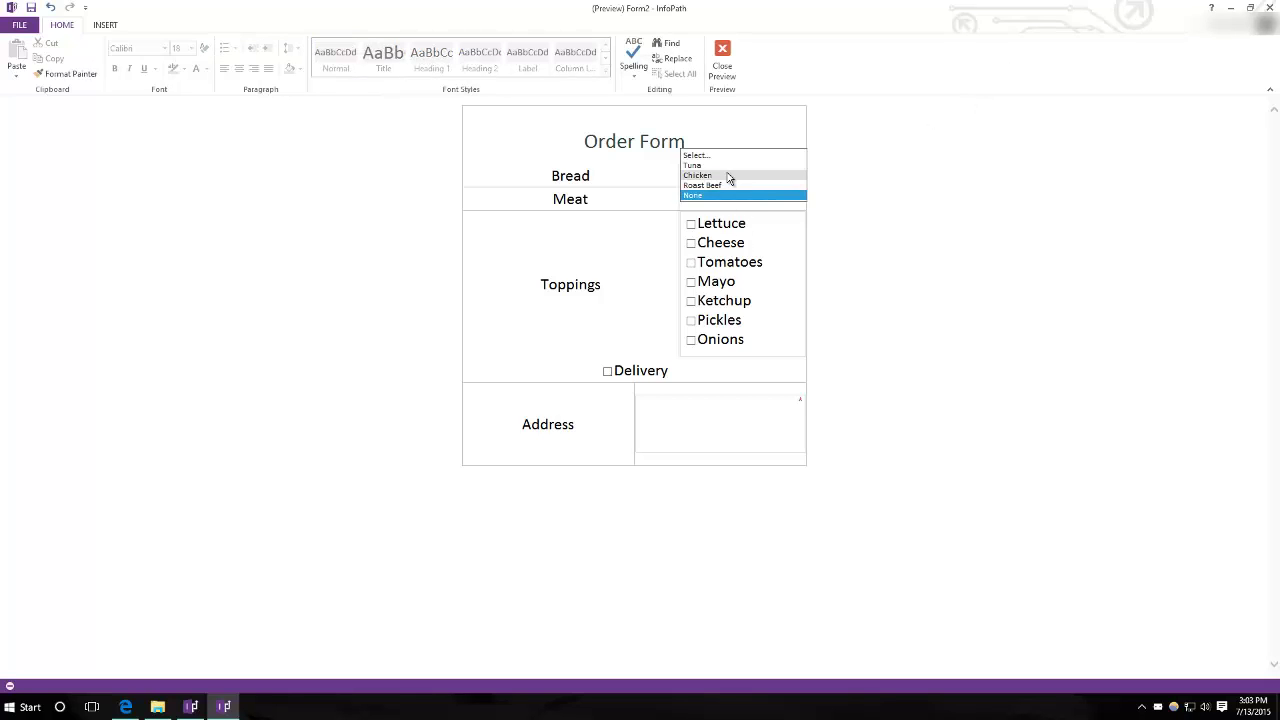
click(728, 176)
click(691, 224)
click(691, 262)
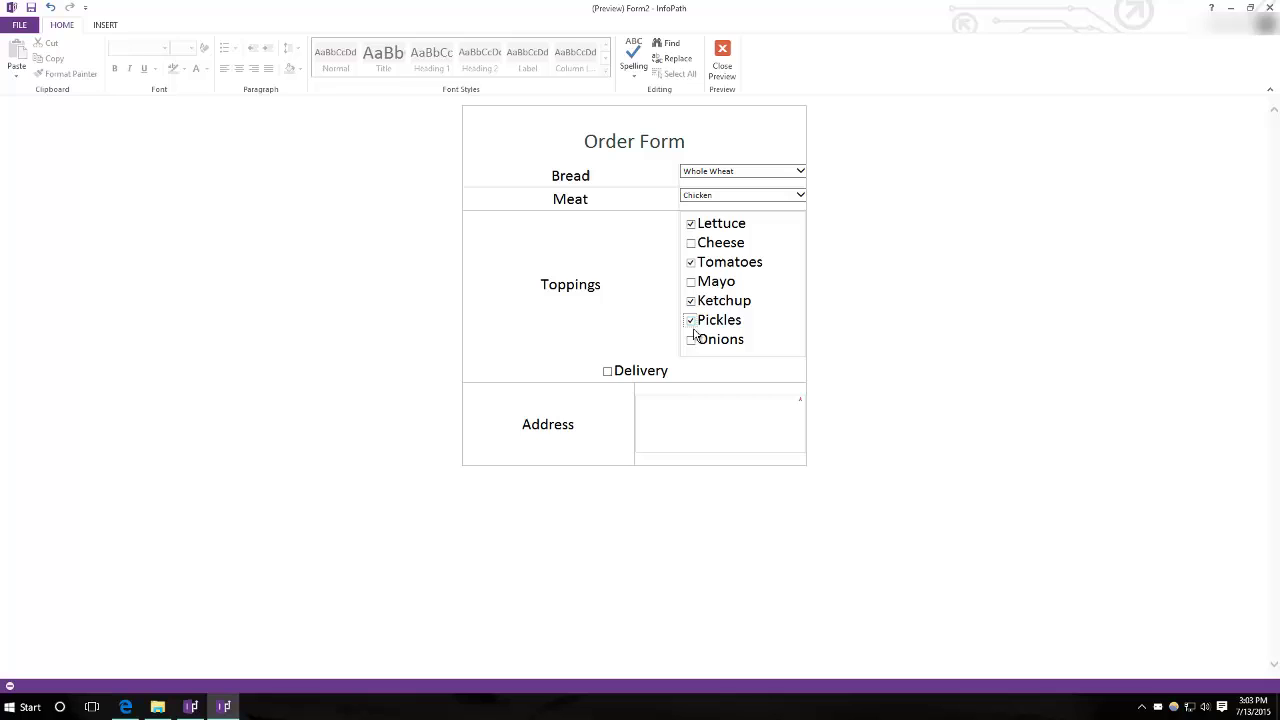
click(691, 340)
click(611, 378)
click(773, 420)
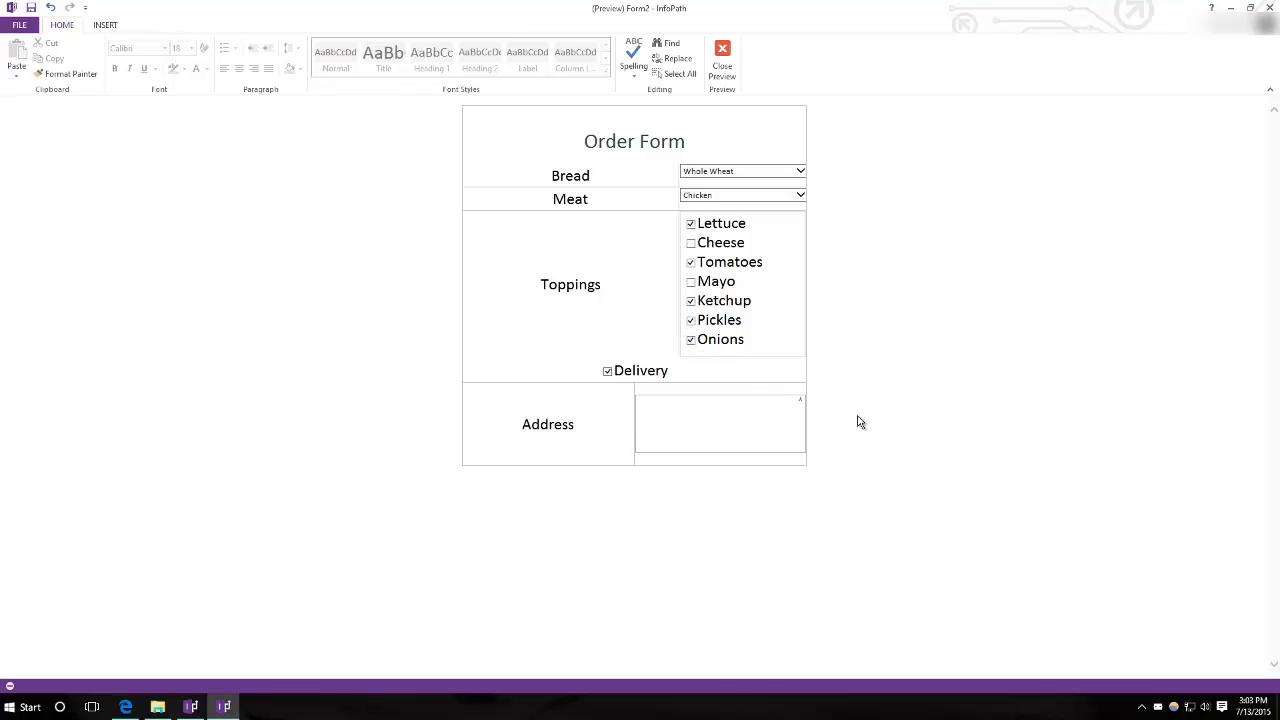
click(608, 372)
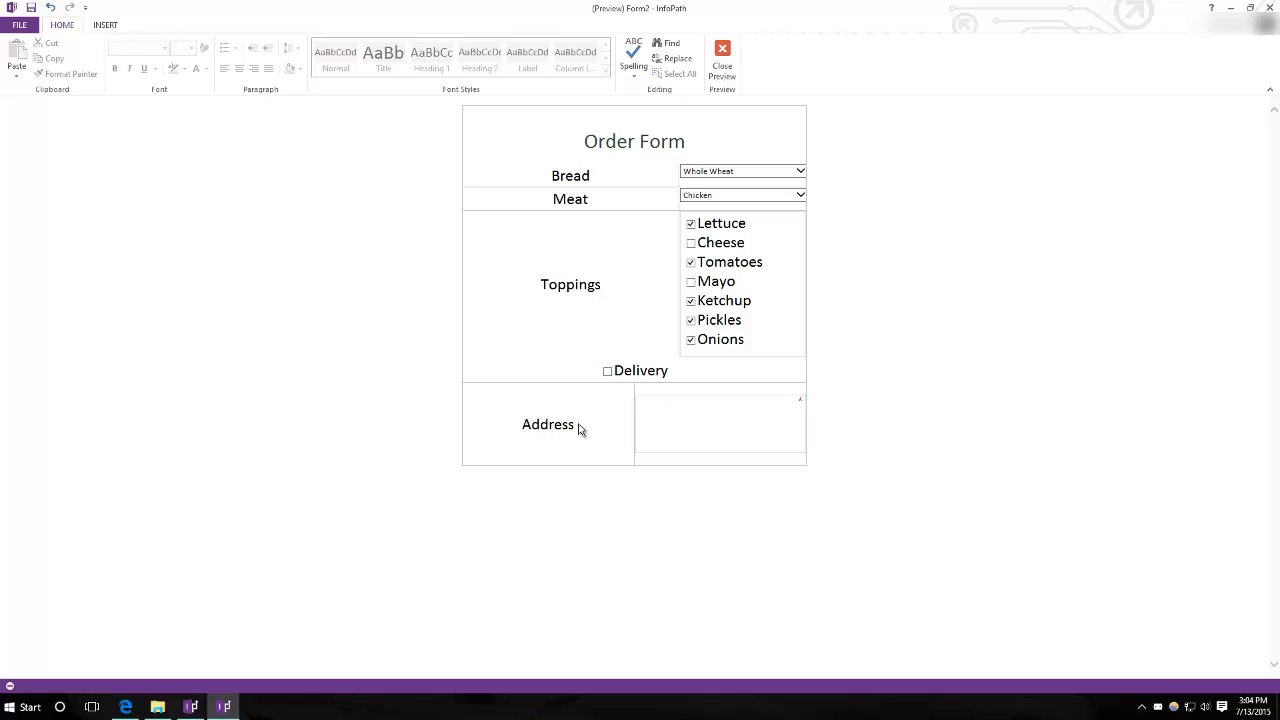
click(760, 438)
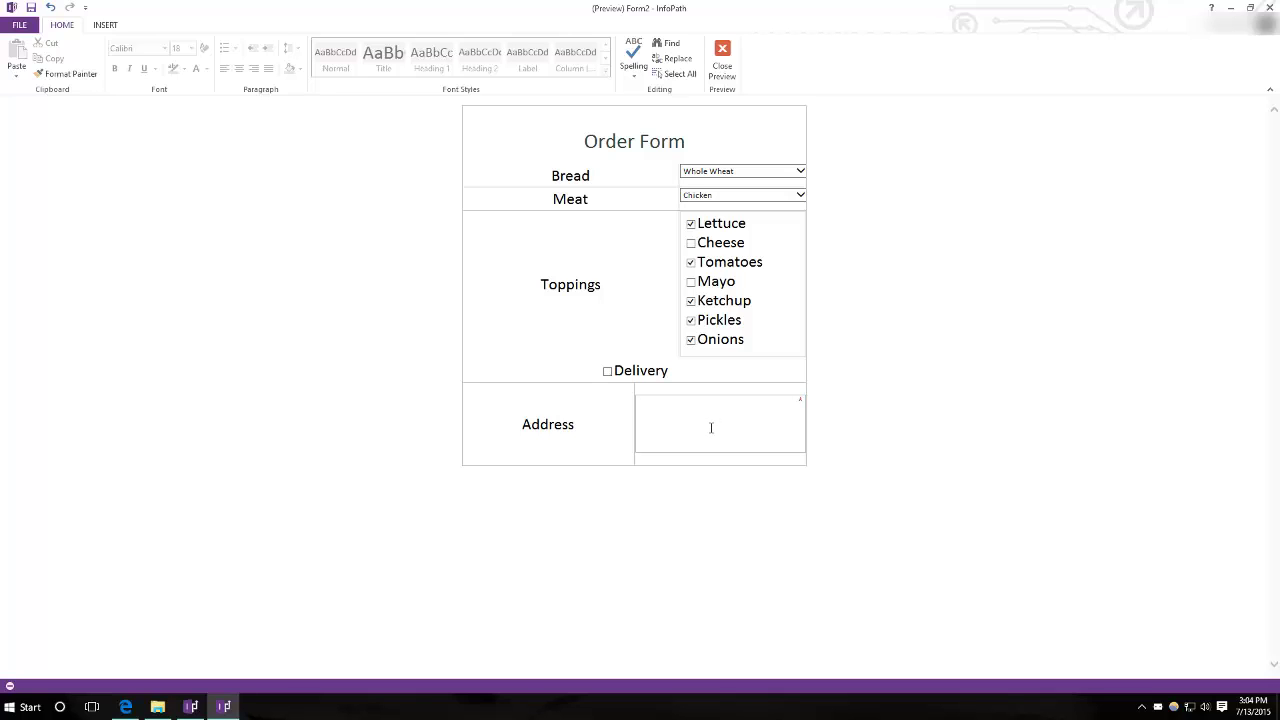
key(alt+F4)
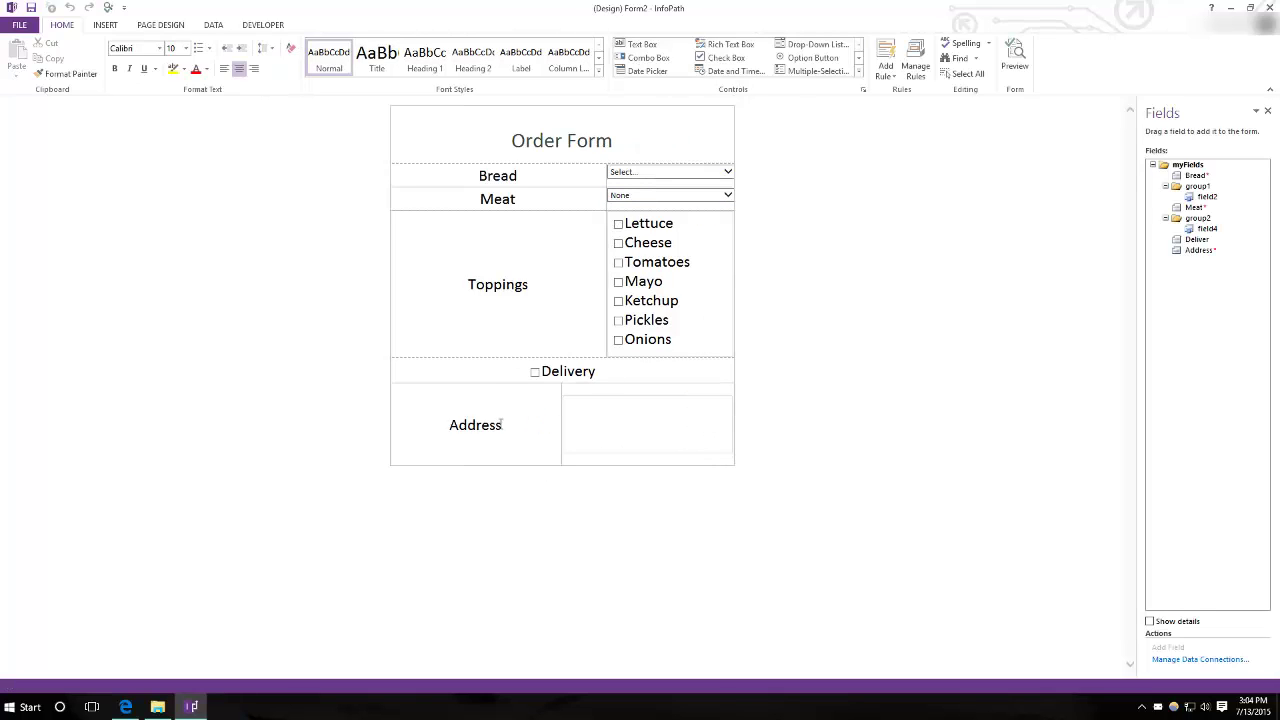
Select both Address row cells and change them into a Repeating Table control
drag(433, 420, 505, 424)
click(423, 403)
drag(407, 407, 631, 436)
right_click(508, 449)
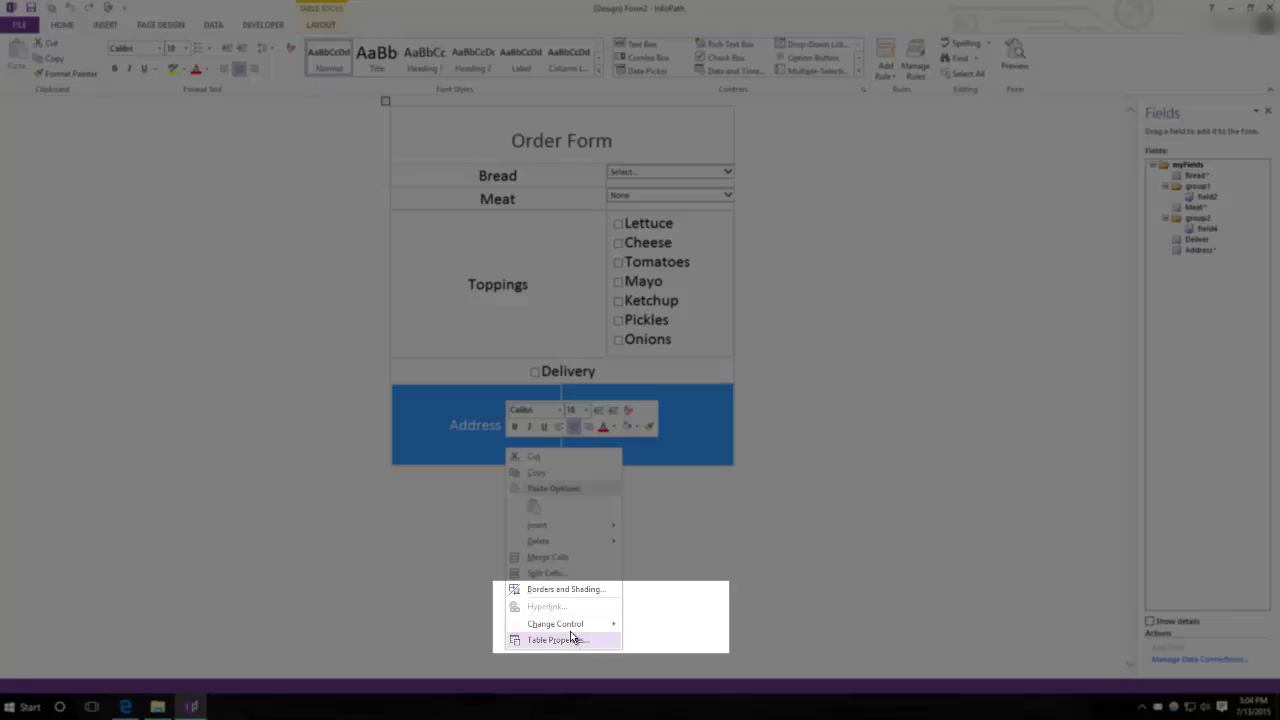
mouse_move(575, 633)
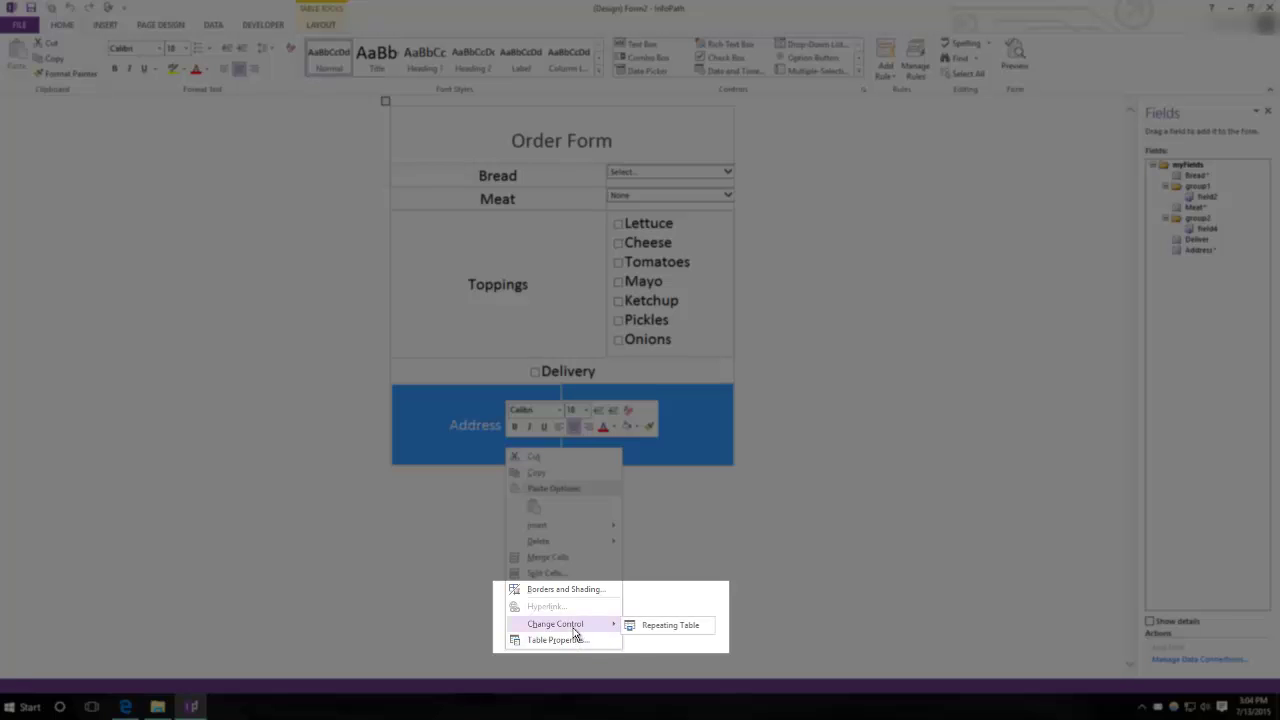
click(655, 630)
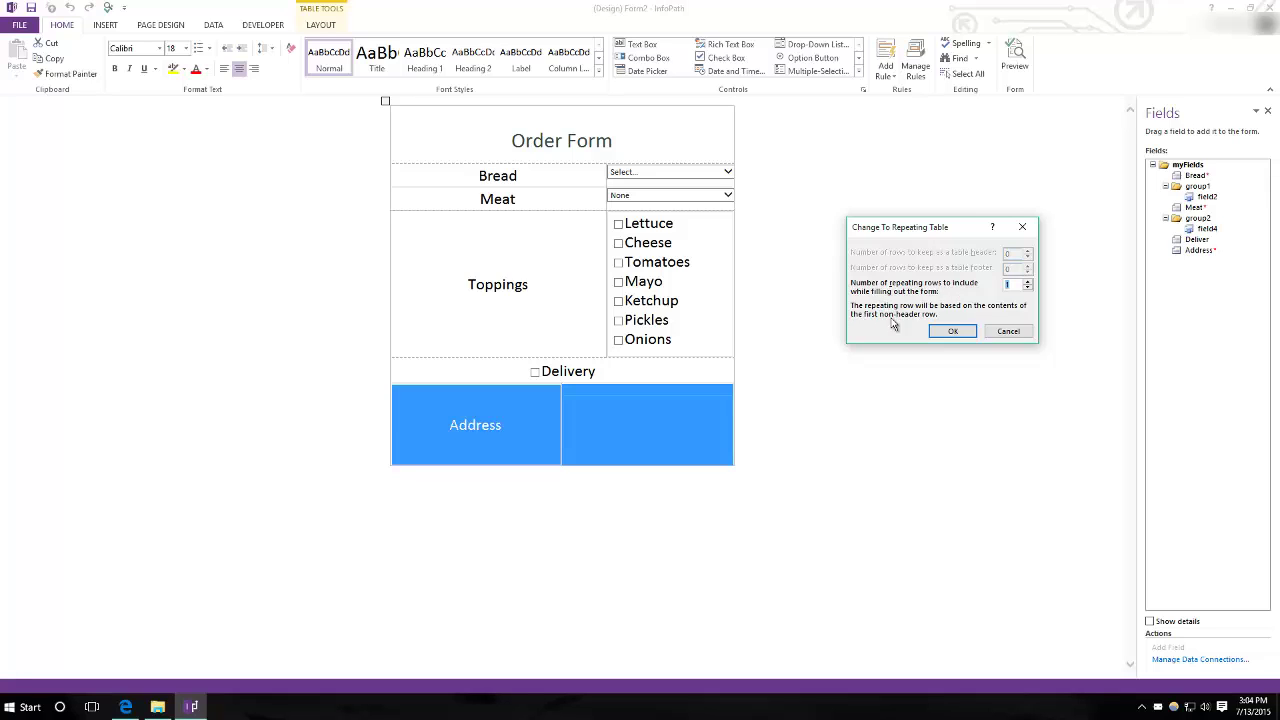
click(953, 331)
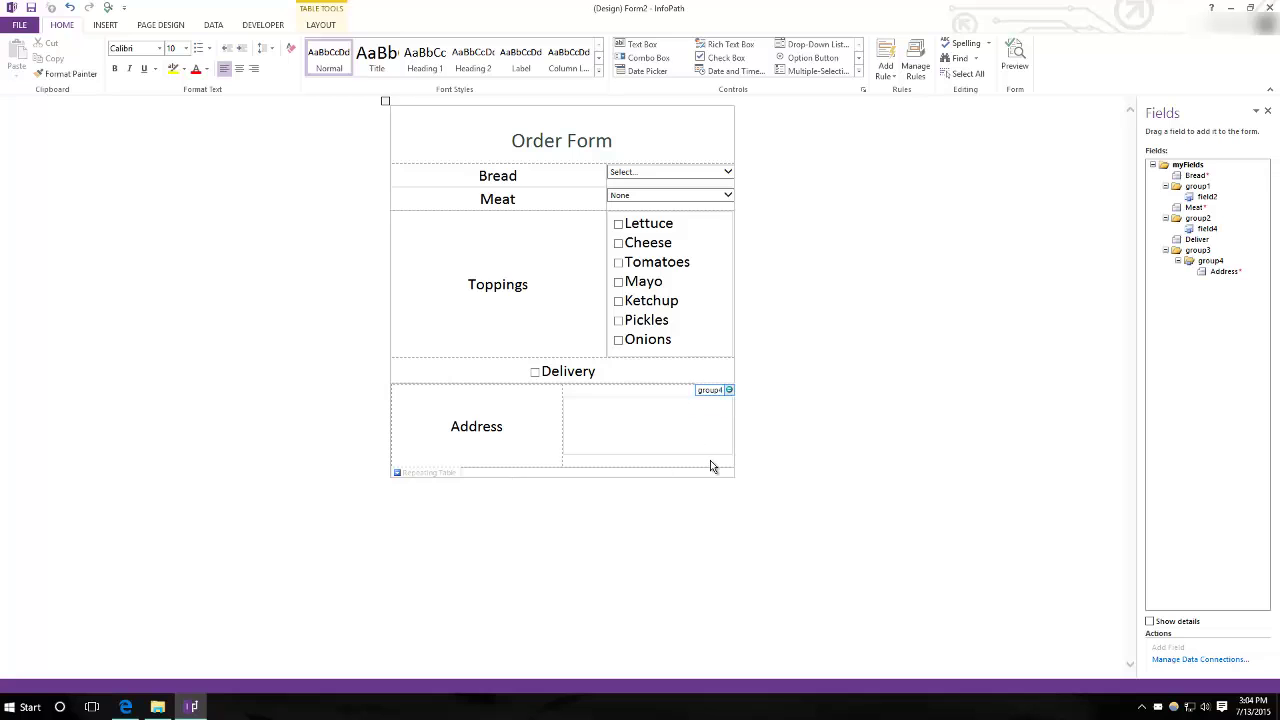
Preview the form, then uncheck Allow users to insert and delete rows for the Address table
click(1015, 62)
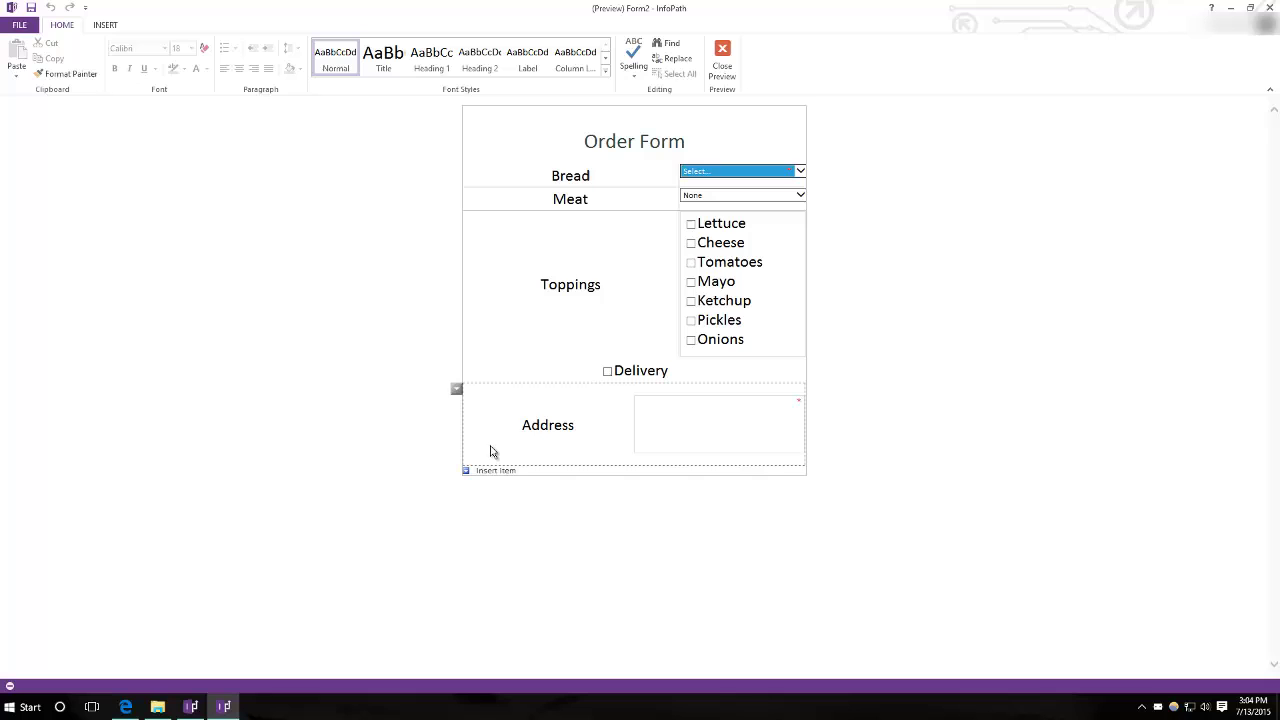
click(729, 72)
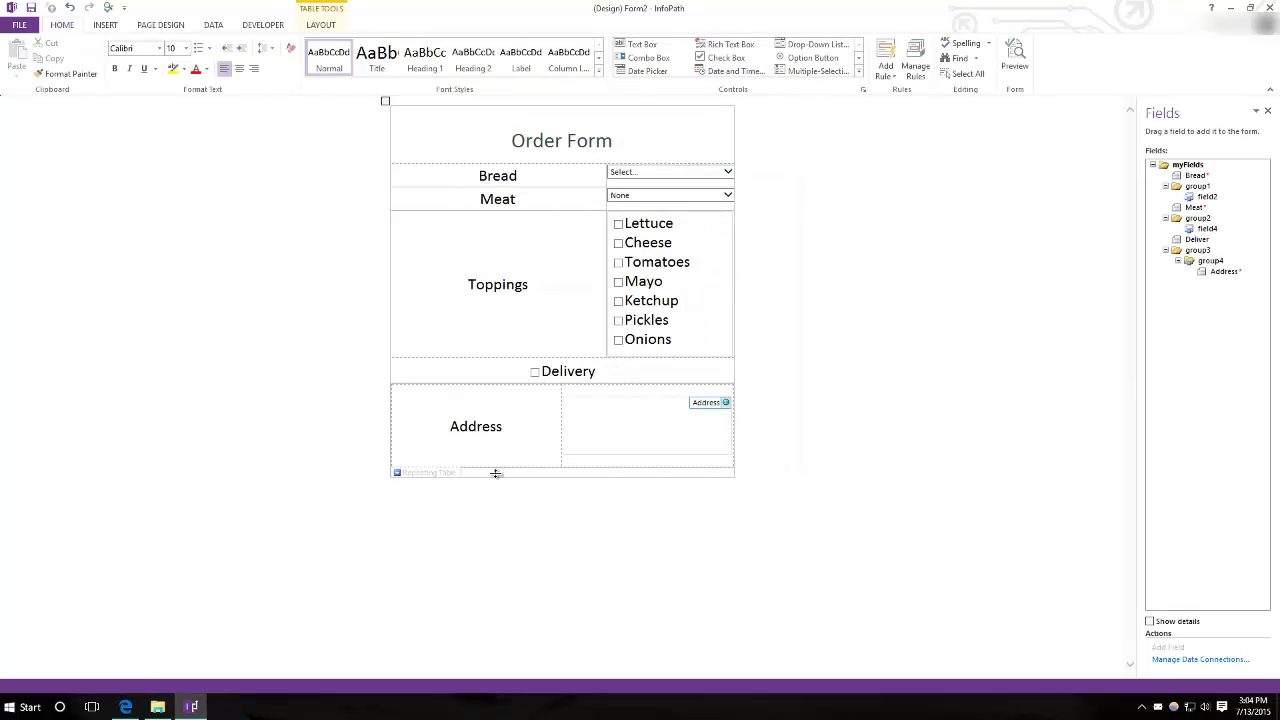
right_click(478, 445)
click(518, 666)
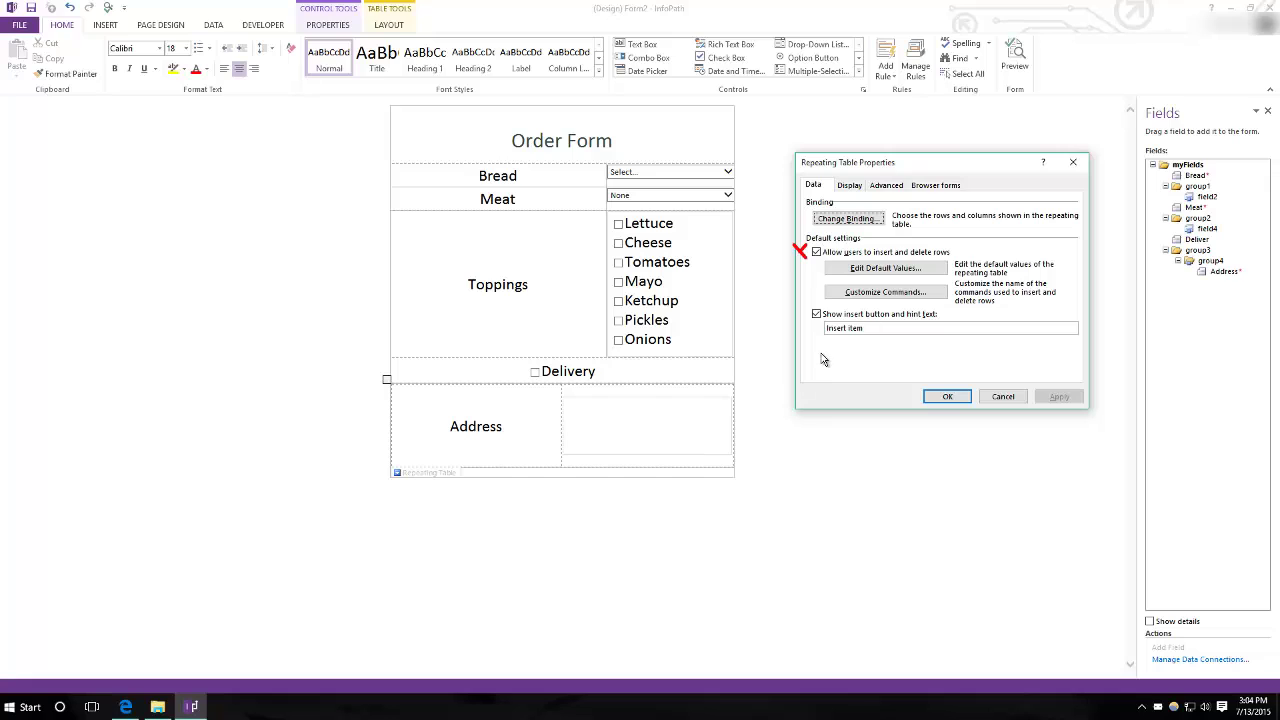
click(817, 253)
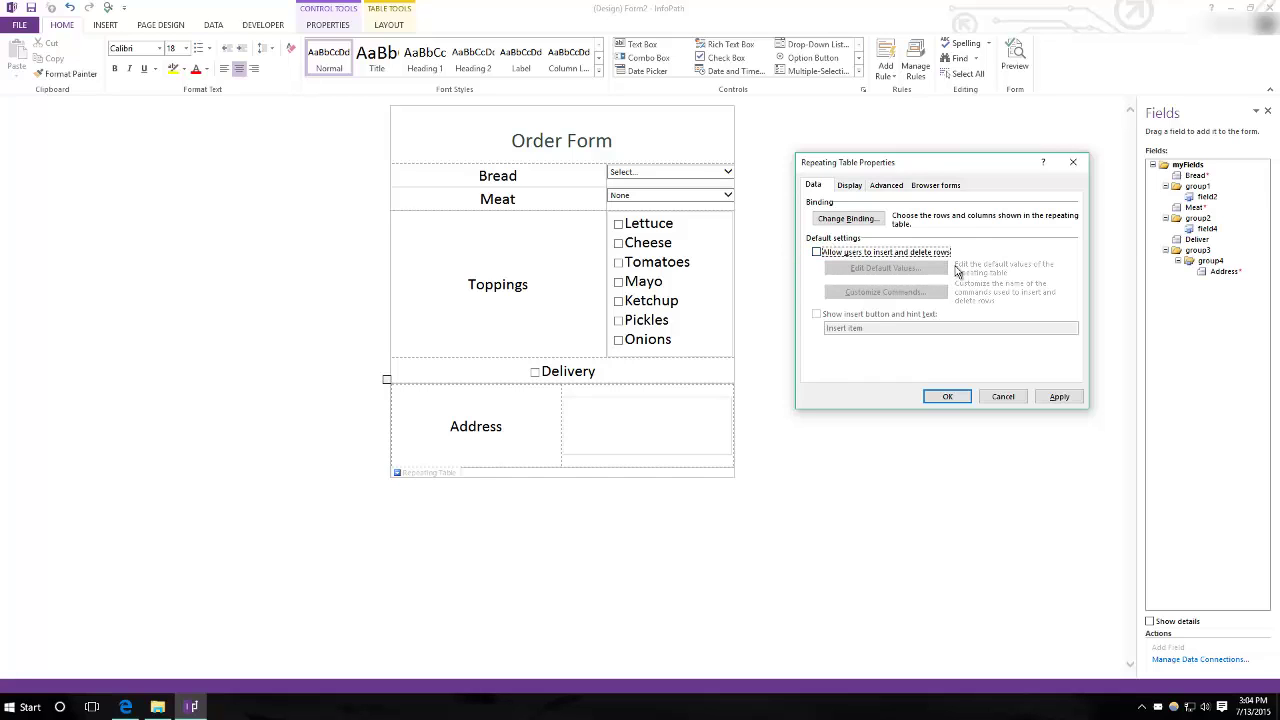
click(1037, 400)
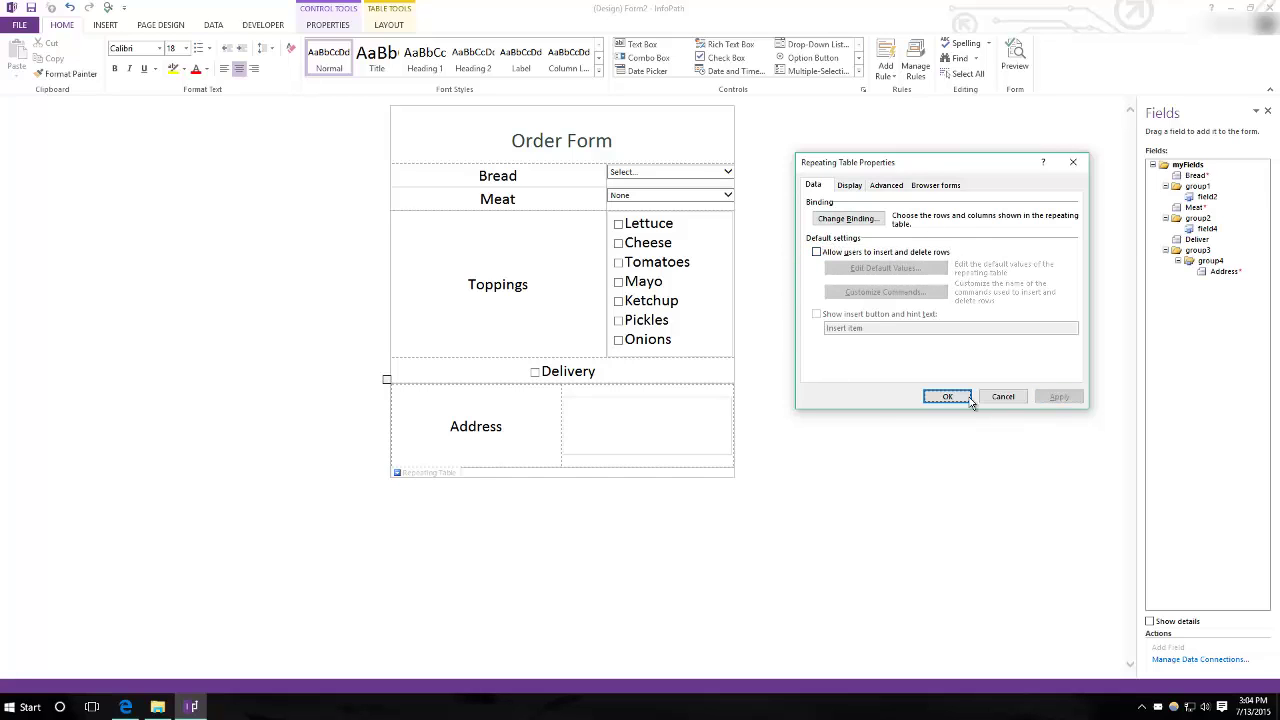
click(944, 397)
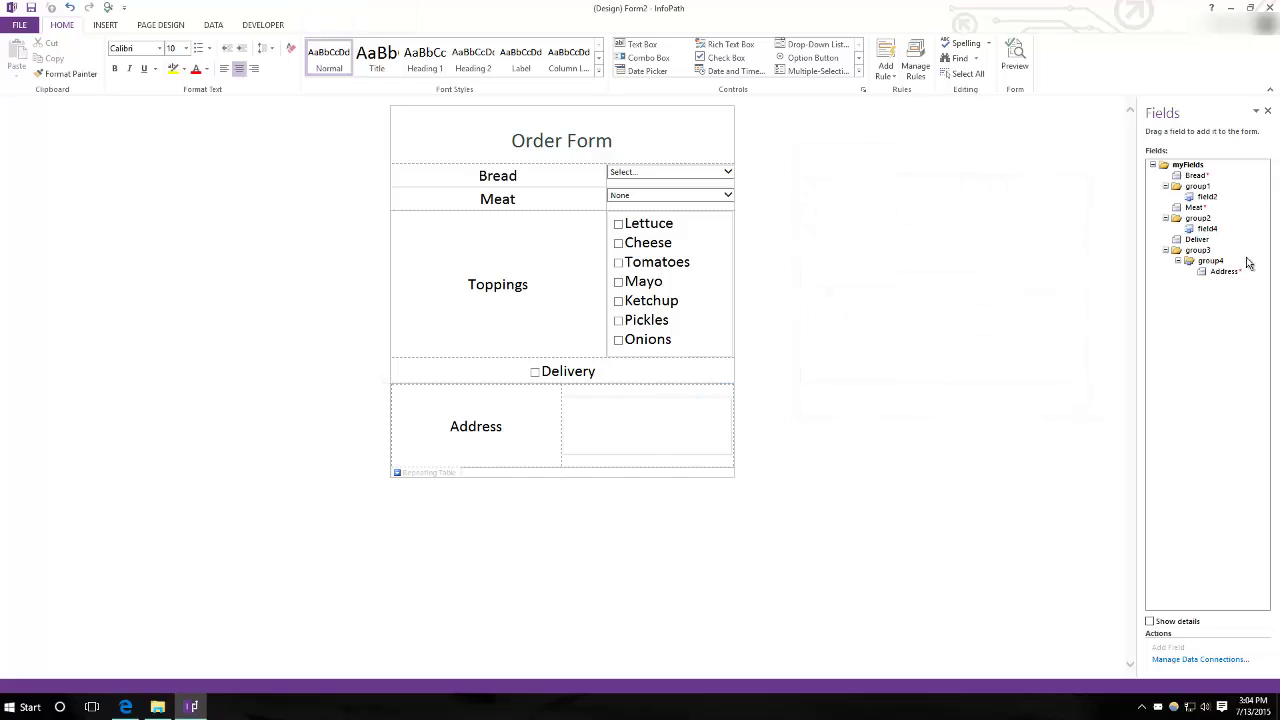
Open Manage Rules and select the group4 section in the field list
click(551, 437)
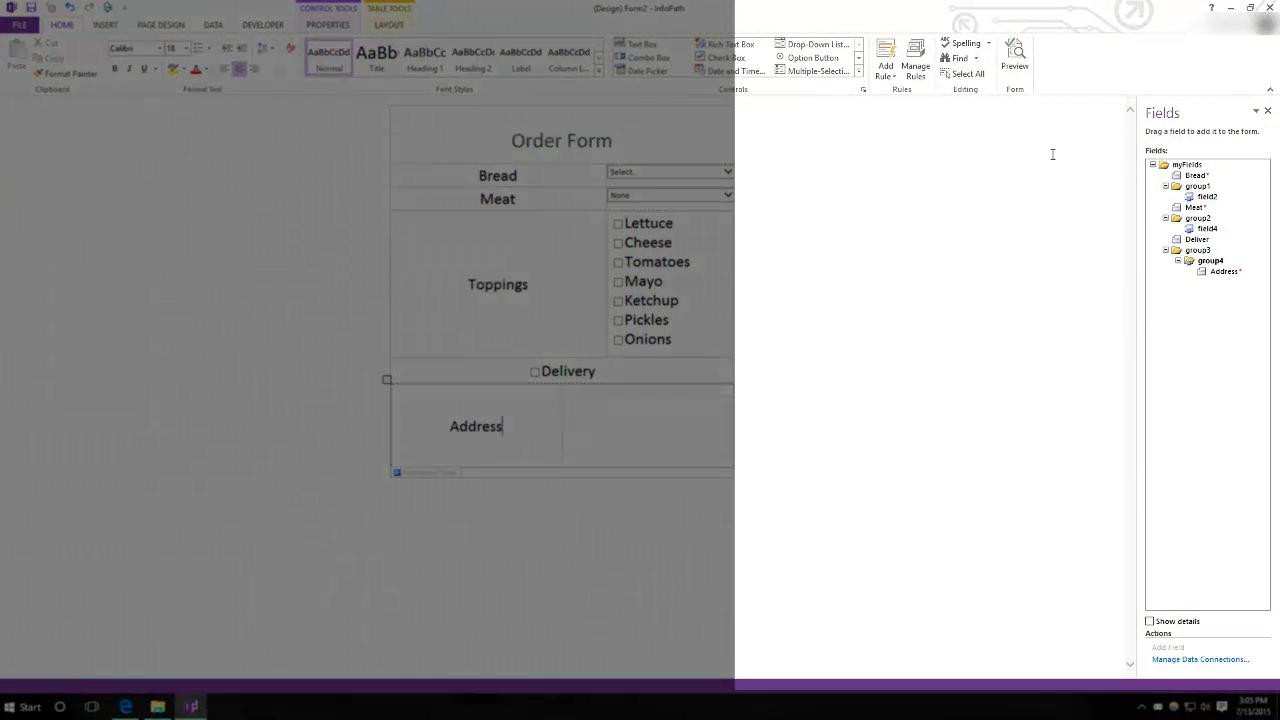
click(915, 60)
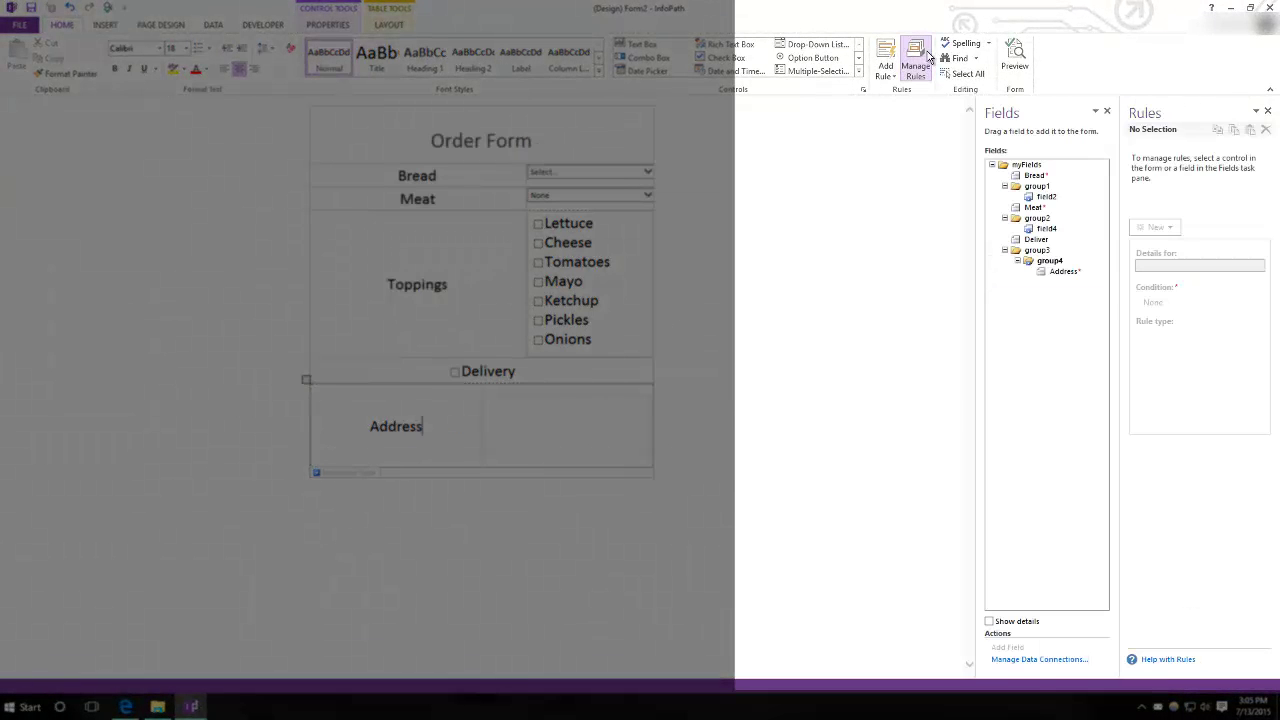
click(1040, 261)
double_click(1040, 261)
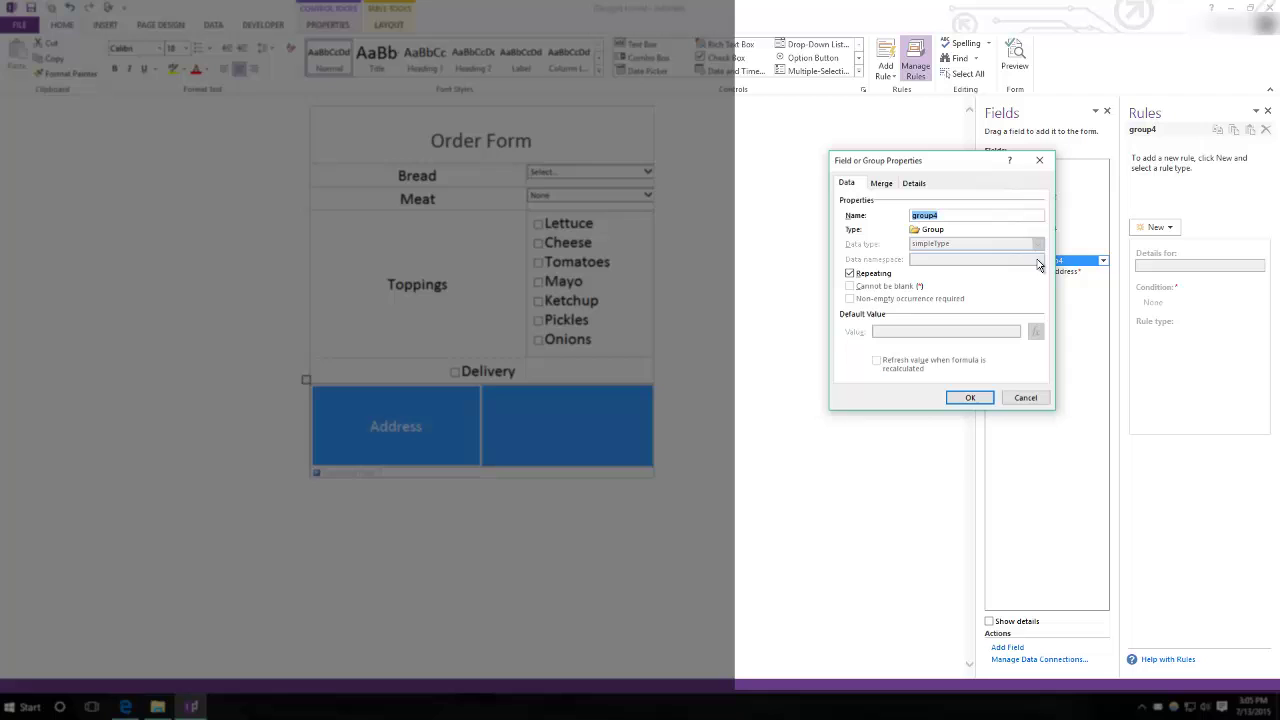
click(1042, 159)
click(1027, 251)
click(1030, 261)
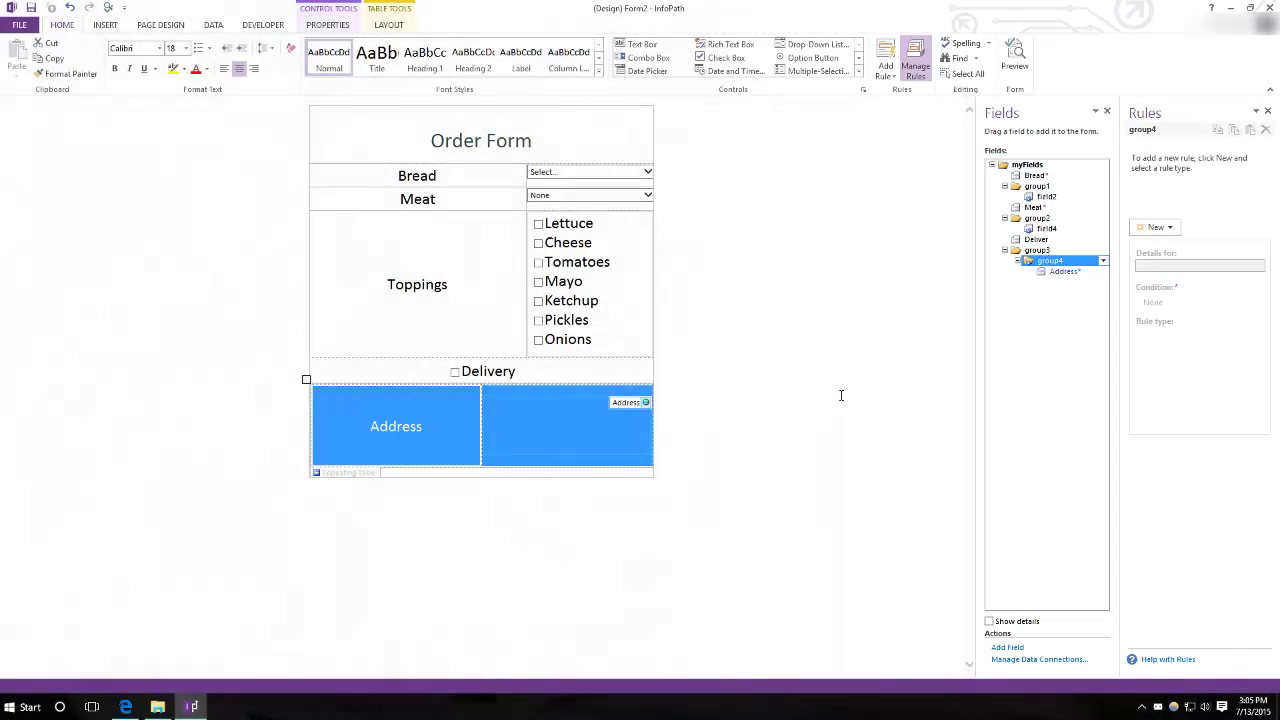
Add a formatting rule to group4: Deliver equal to FALSE, Hide this control
click(1147, 229)
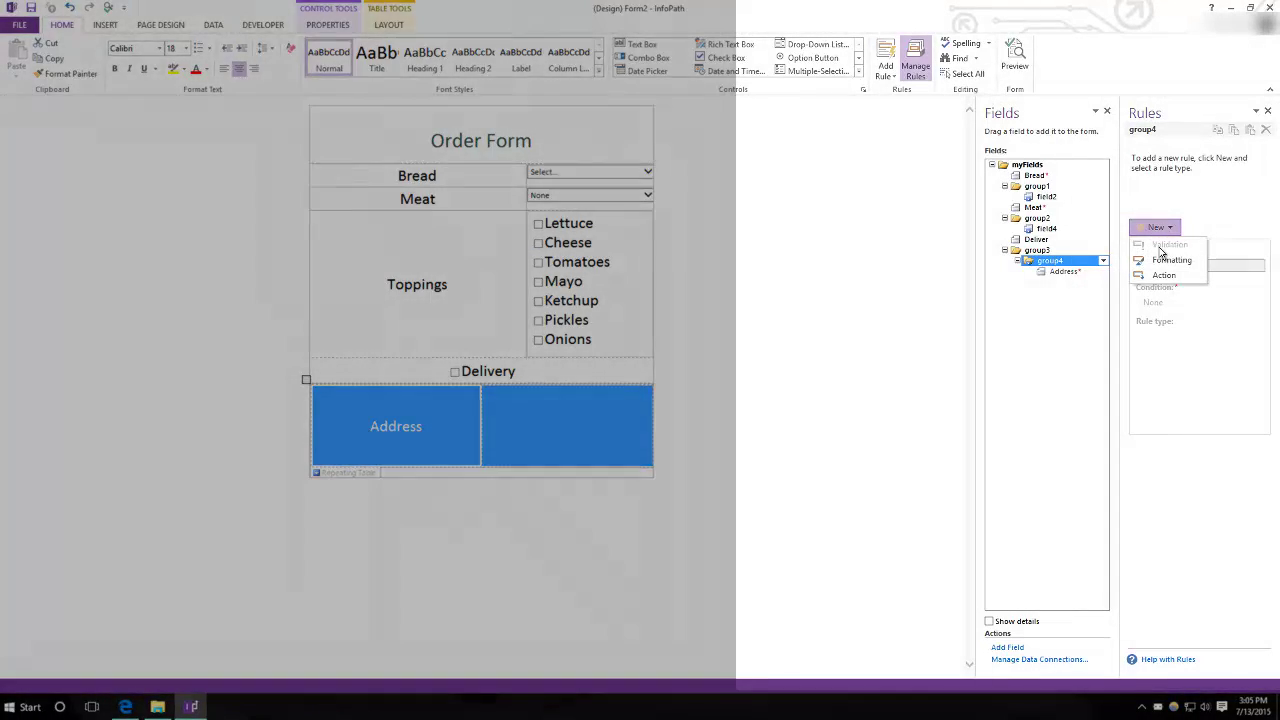
click(1166, 277)
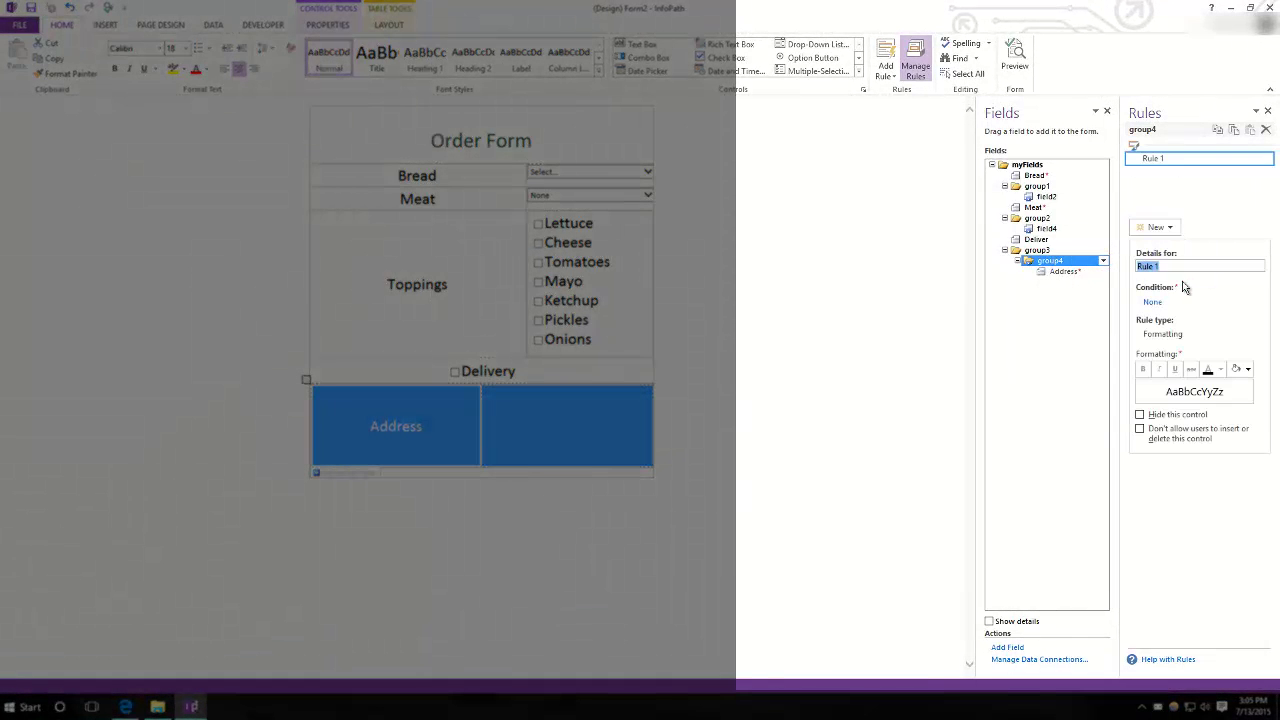
click(1155, 303)
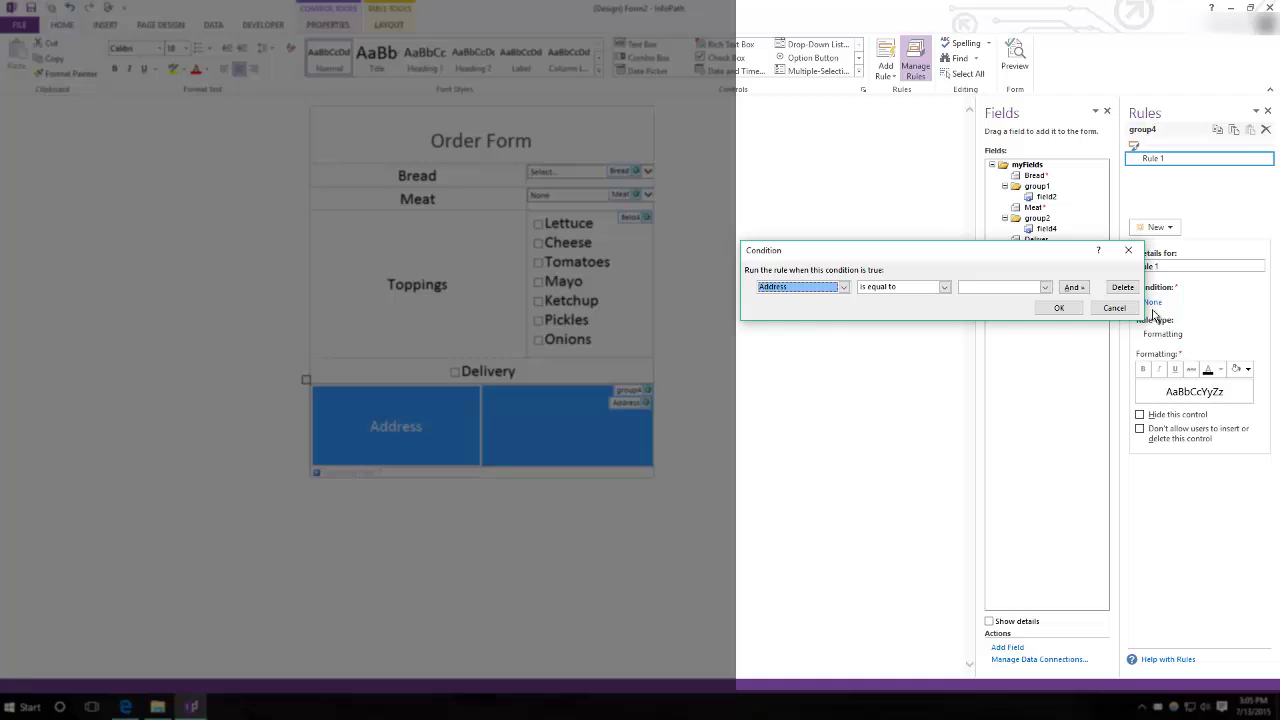
click(824, 289)
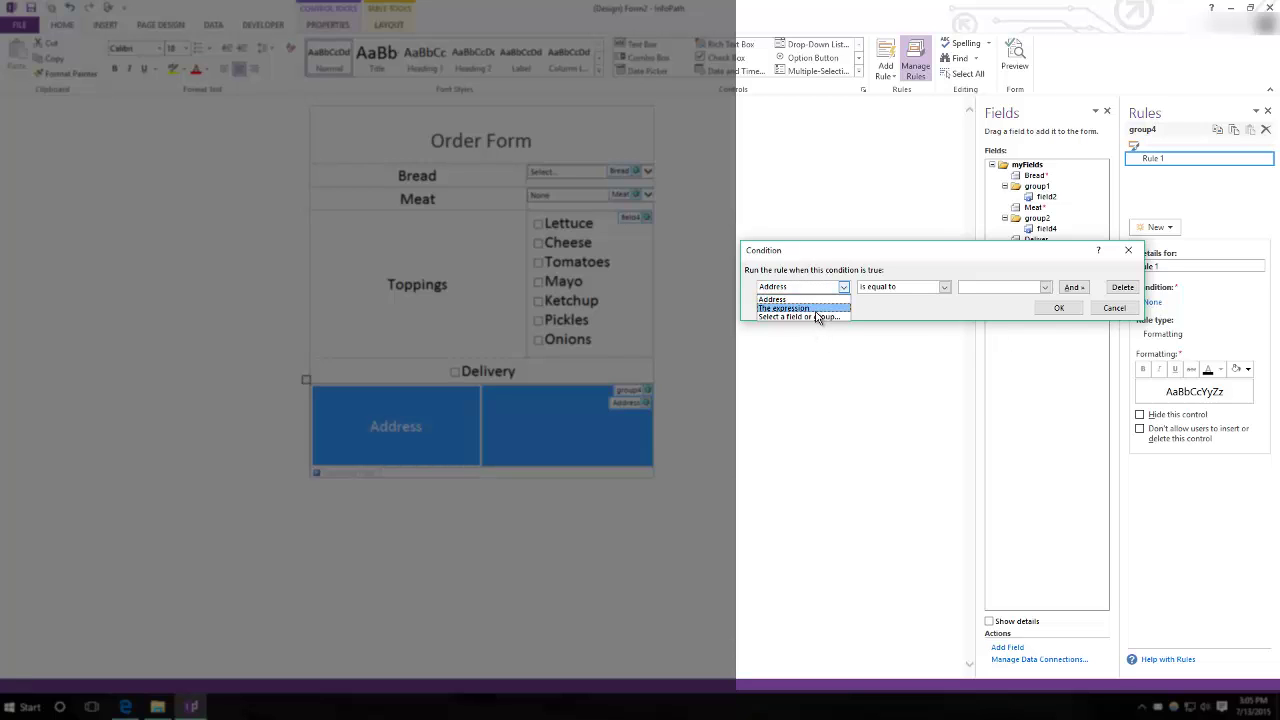
click(811, 314)
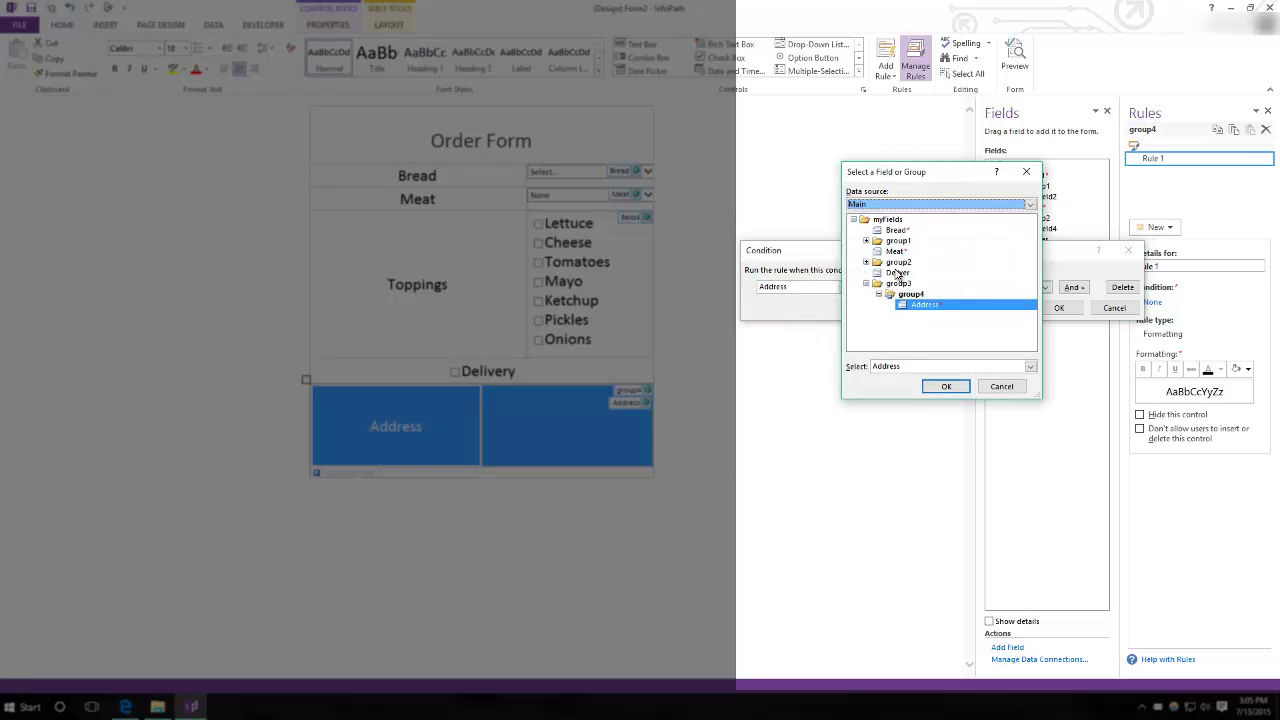
click(897, 272)
click(943, 386)
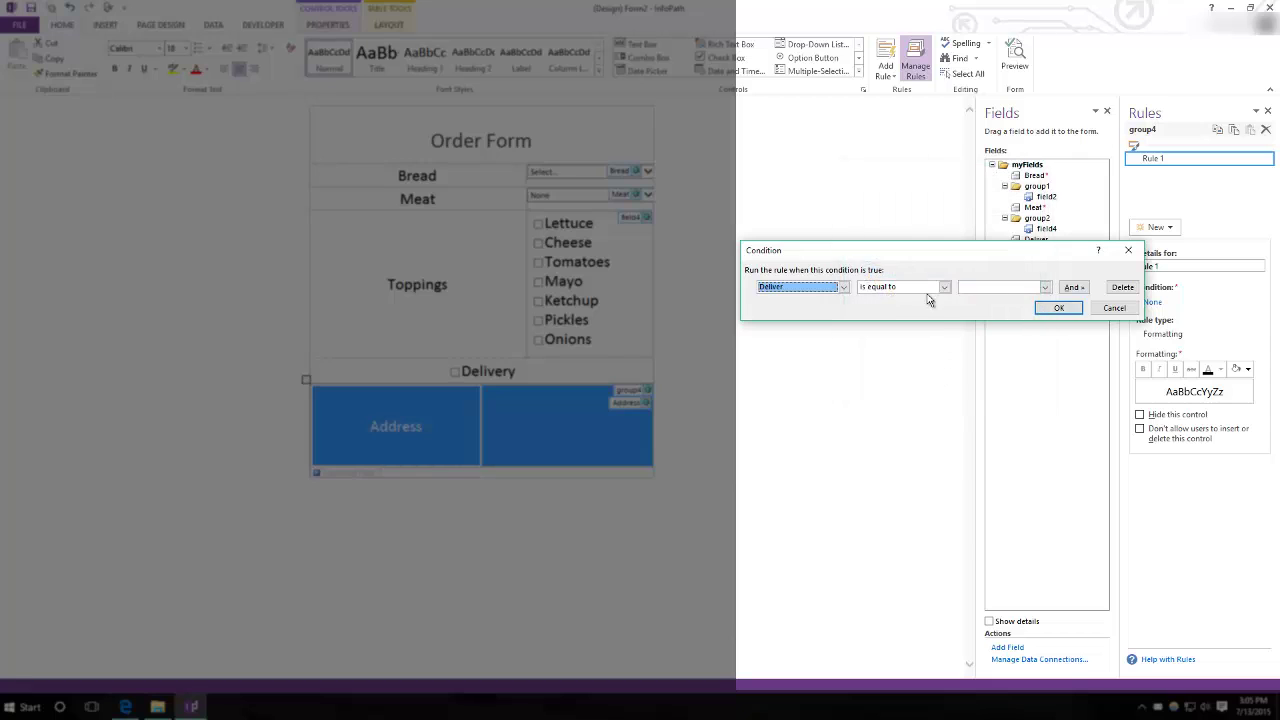
click(968, 288)
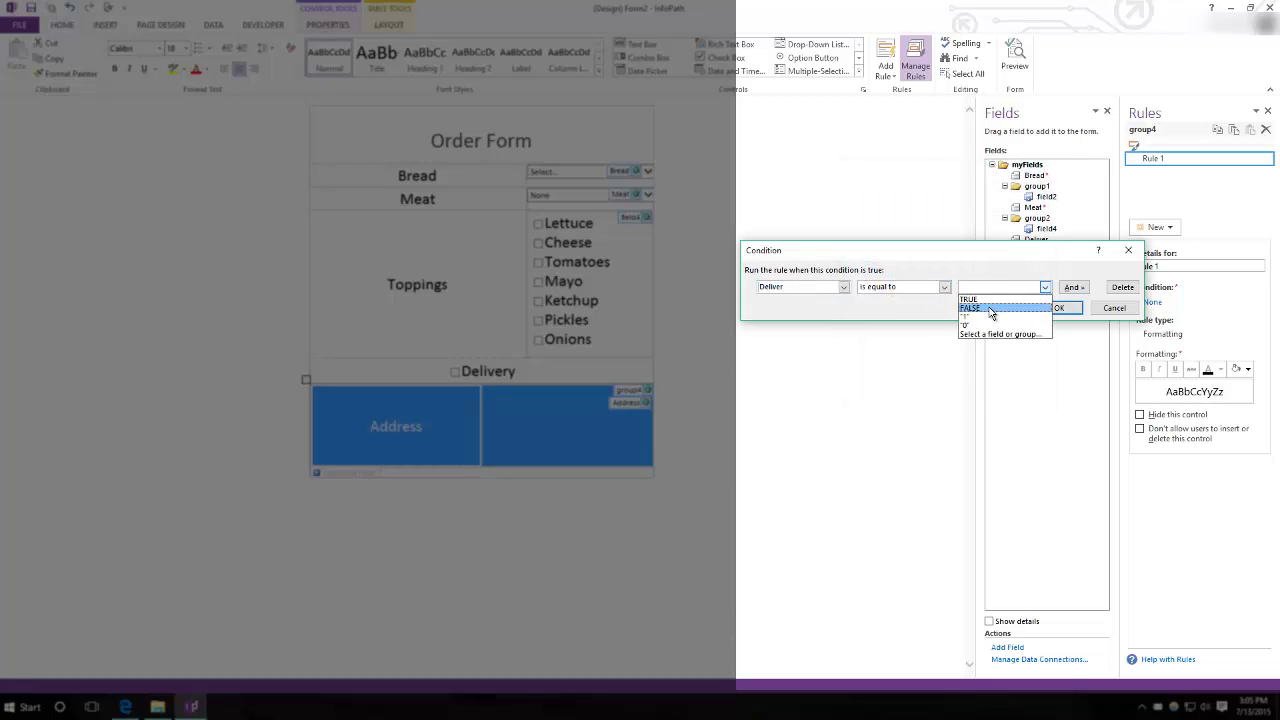
click(990, 309)
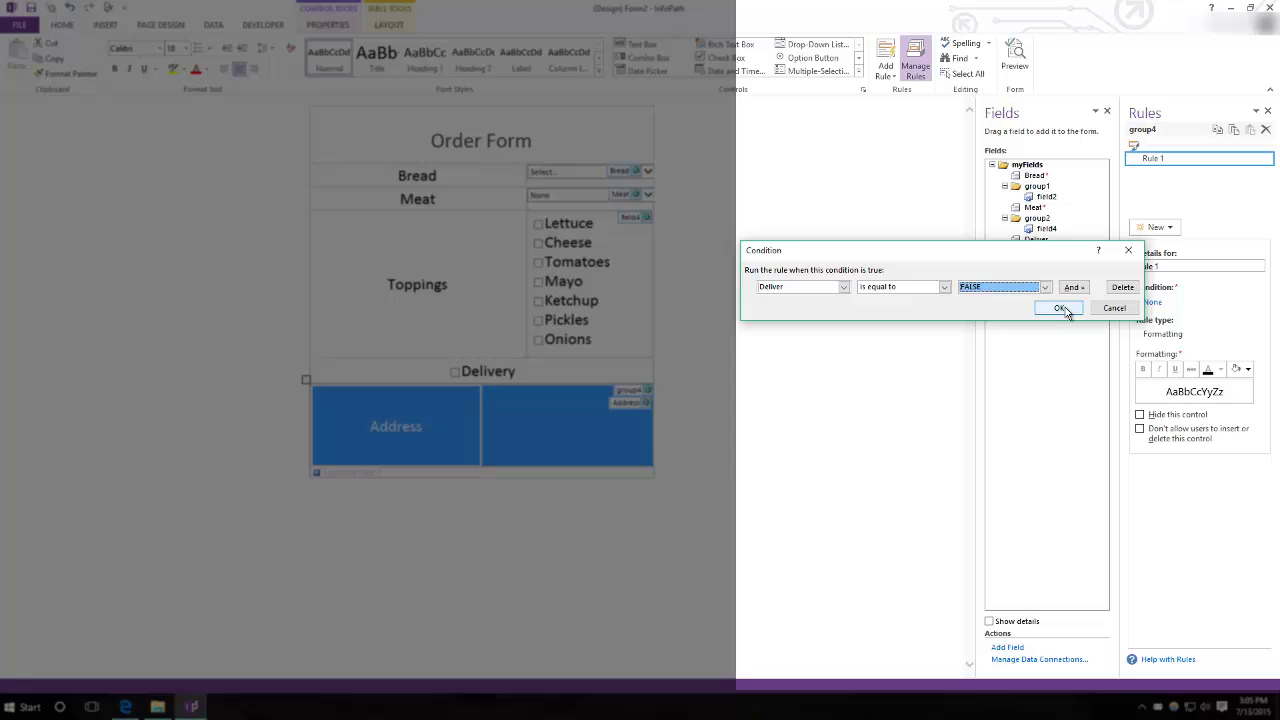
click(1063, 309)
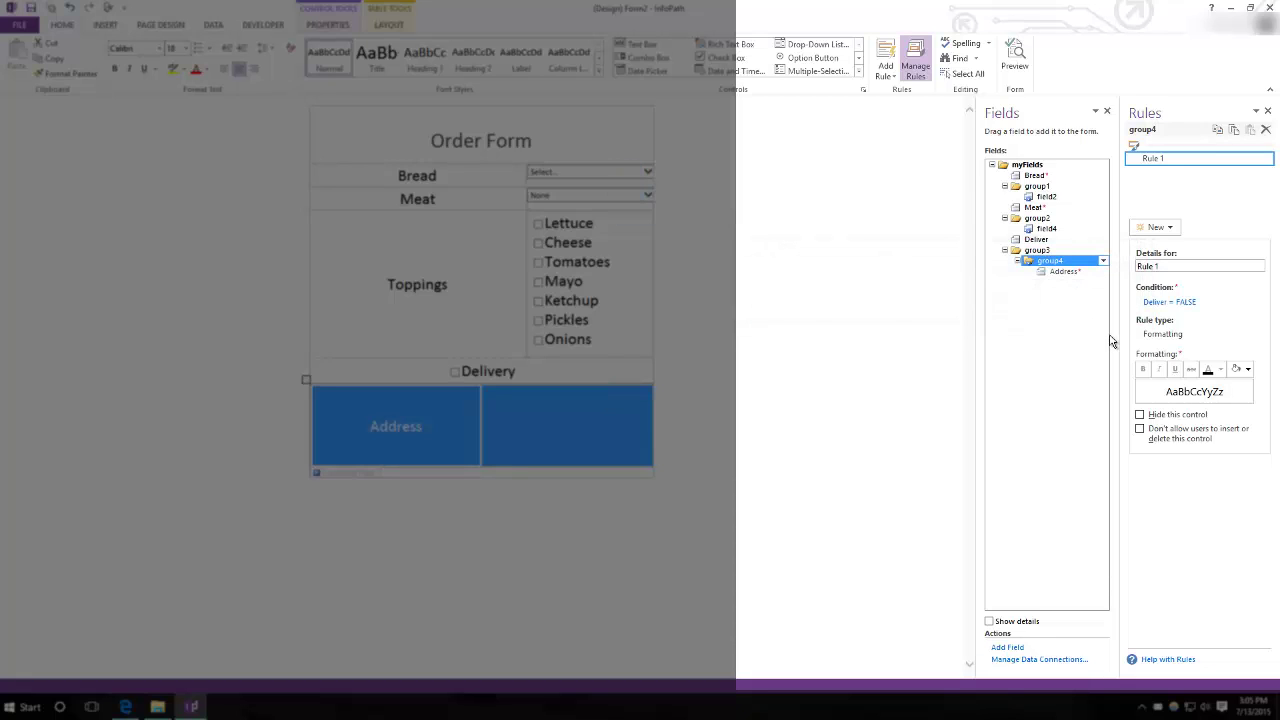
click(1140, 416)
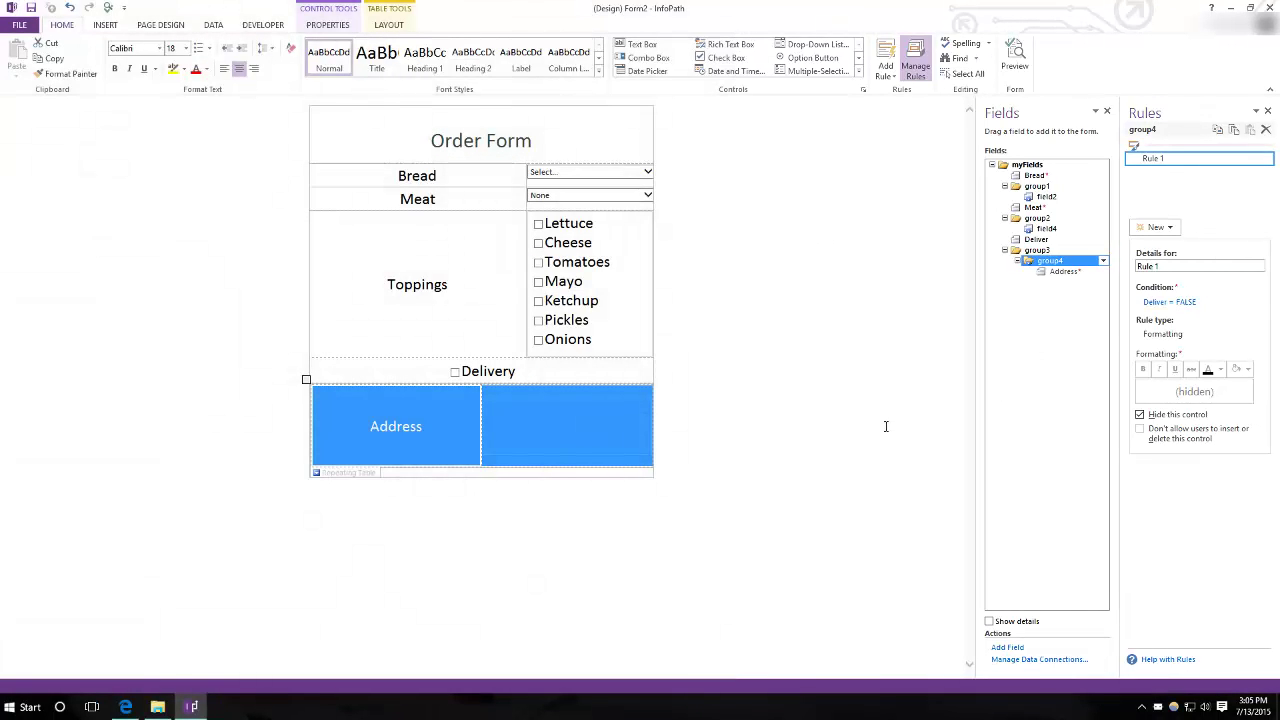
click(1016, 60)
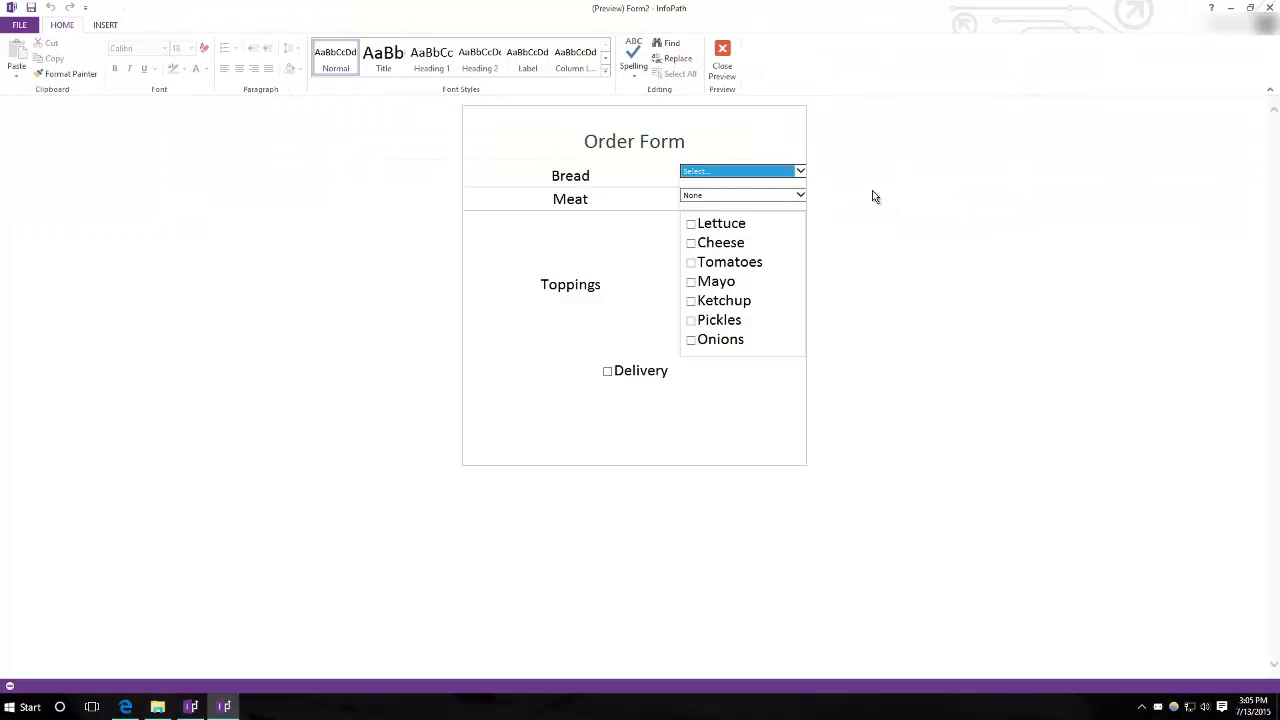
click(607, 372)
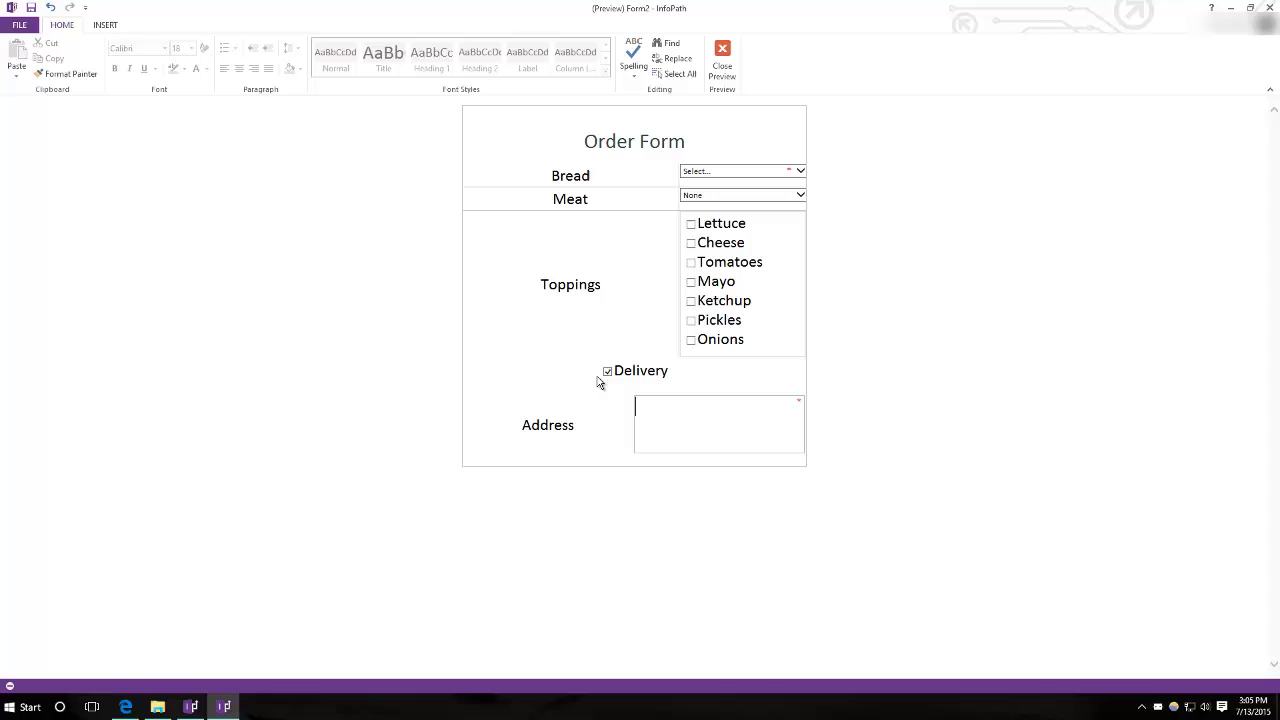
click(607, 372)
click(738, 72)
click(840, 218)
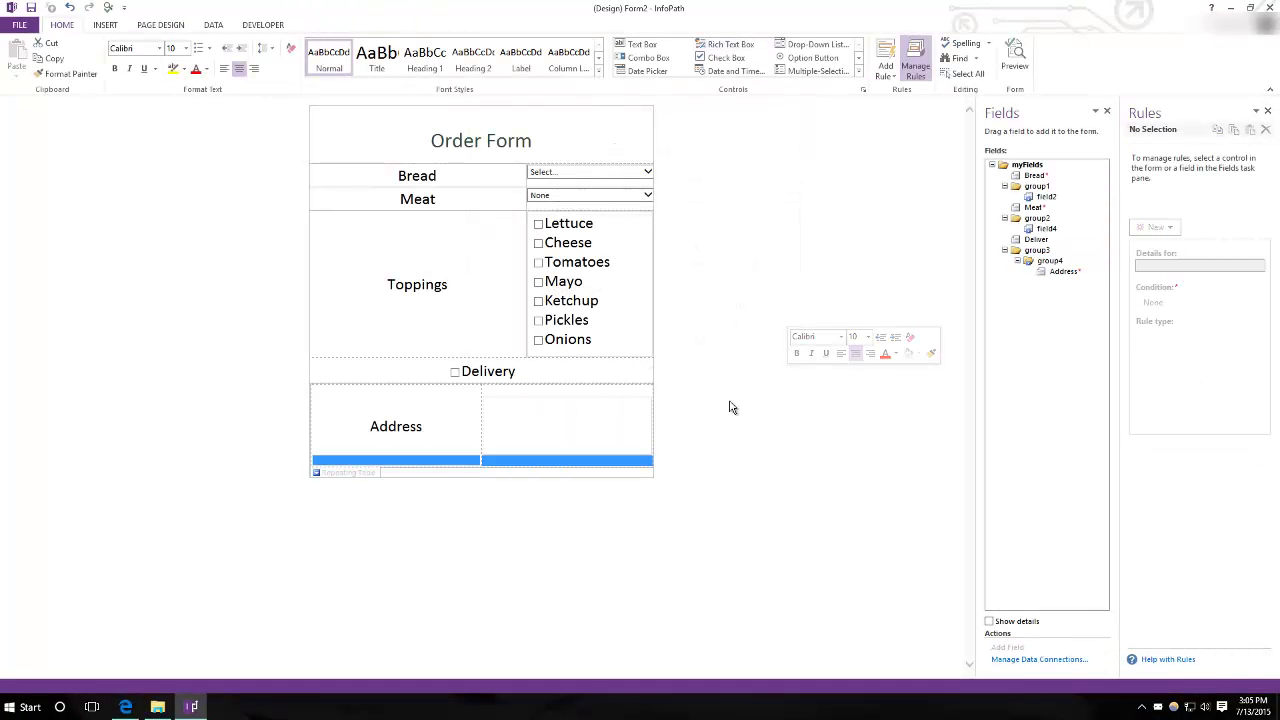
click(597, 437)
click(814, 434)
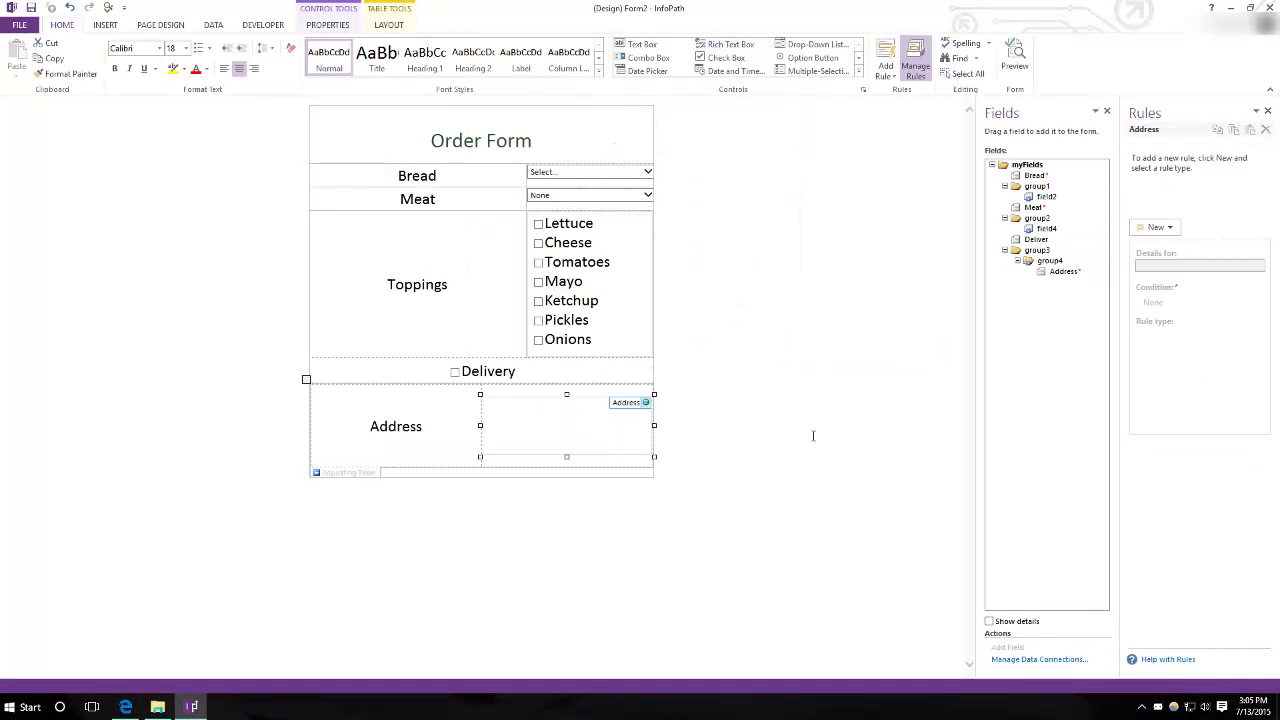
click(1015, 58)
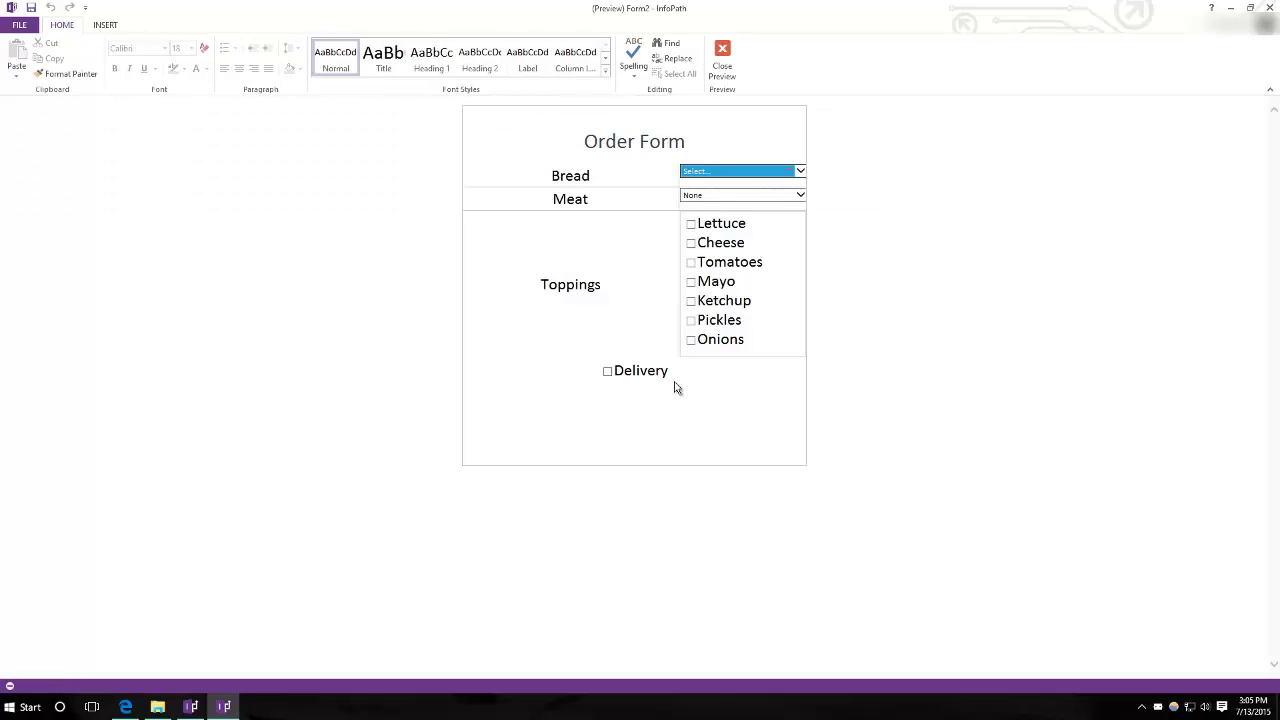
click(608, 371)
click(807, 403)
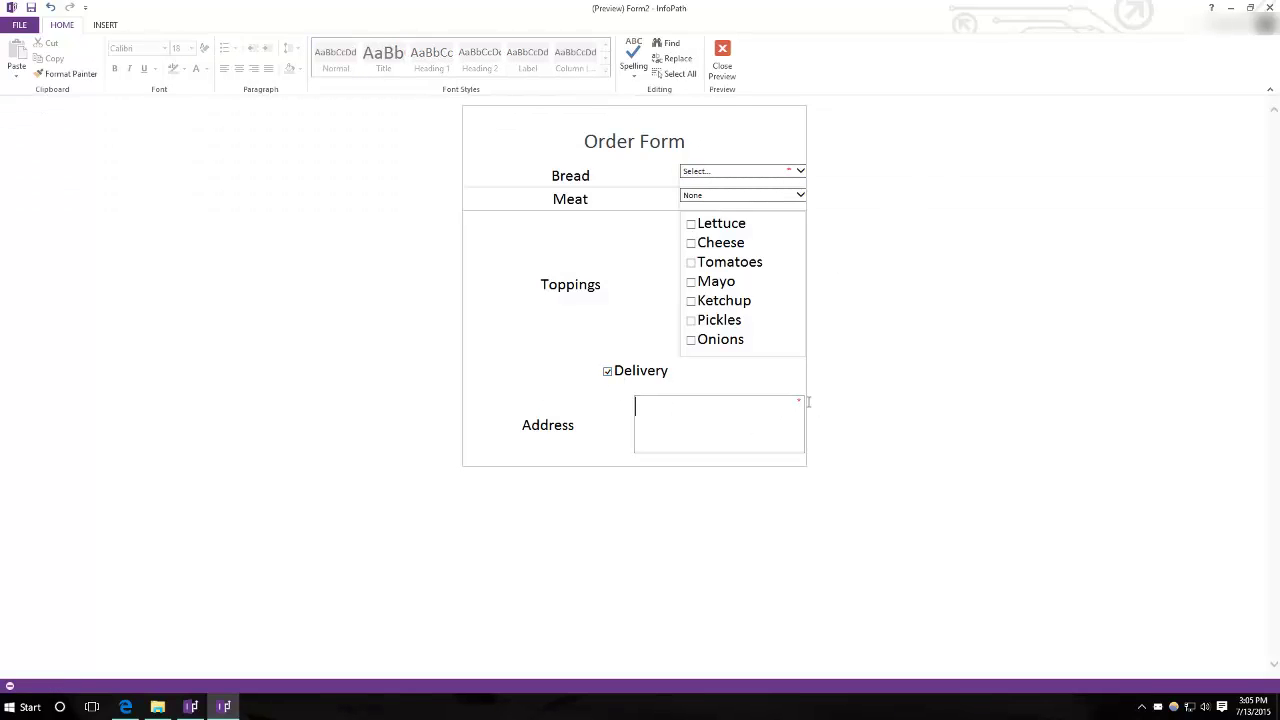
click(608, 371)
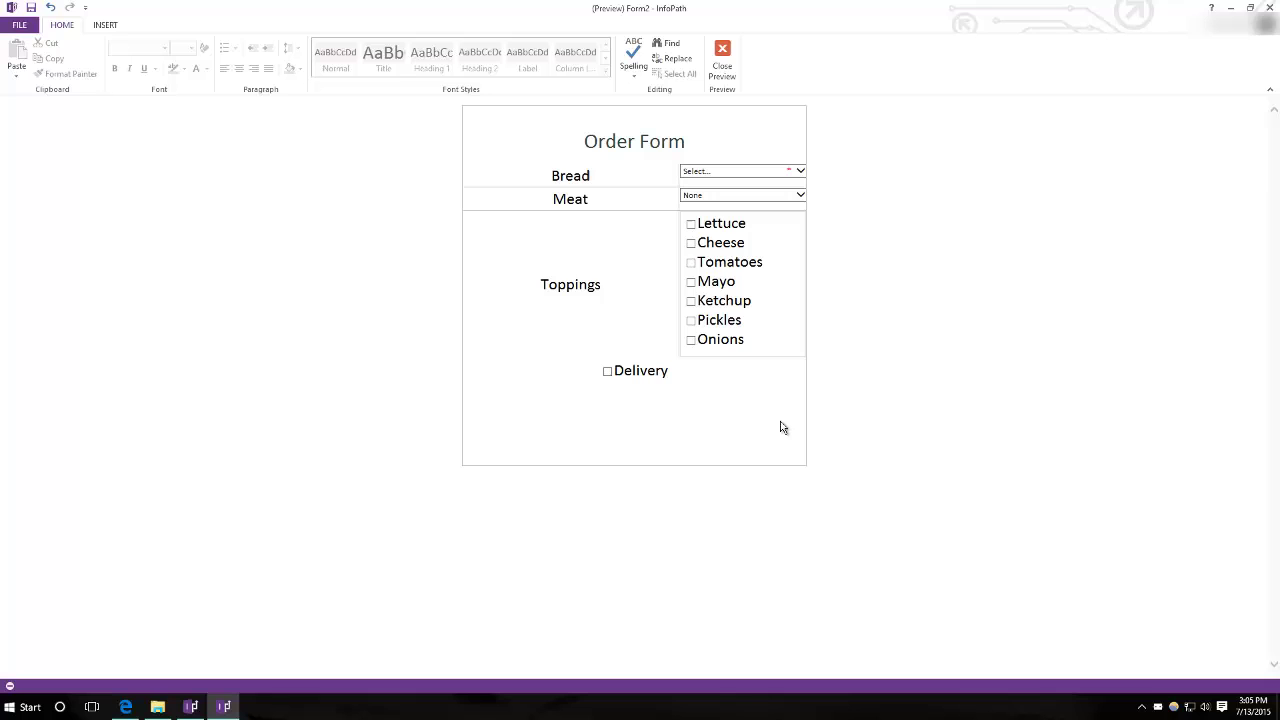
click(607, 372)
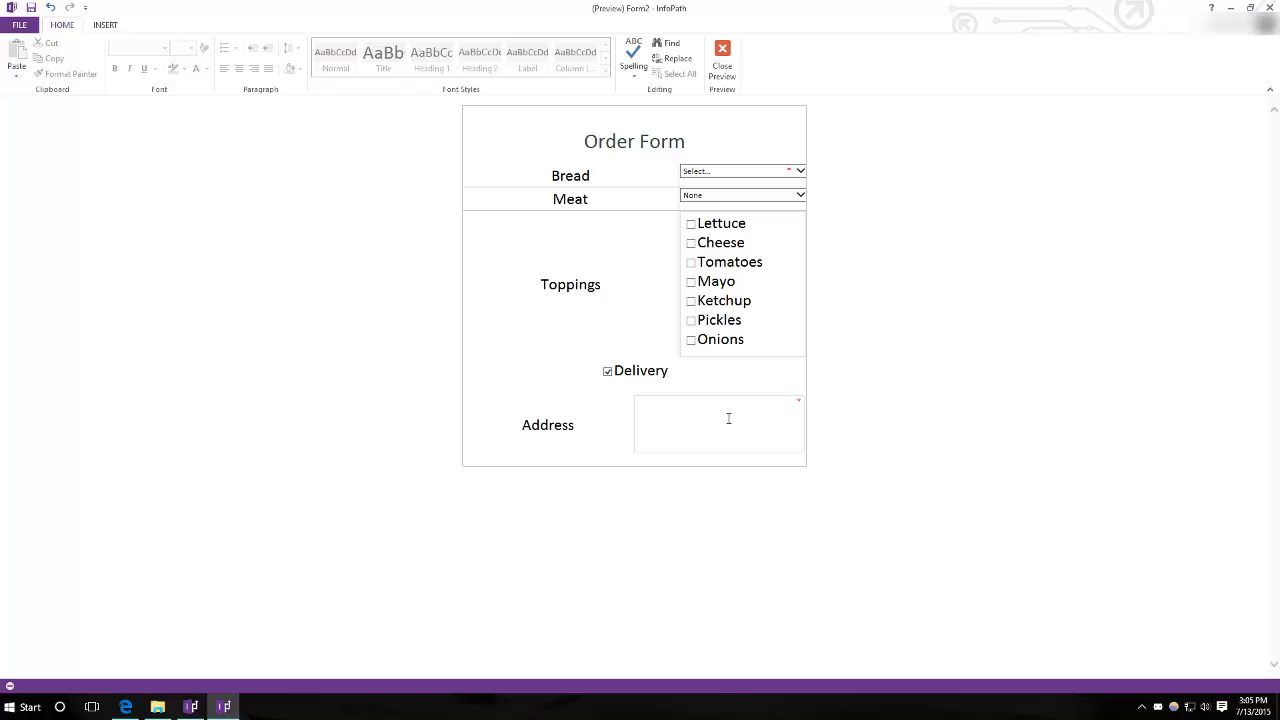
click(610, 372)
Return to design and start a new formatting rule on the Address text box
click(722, 55)
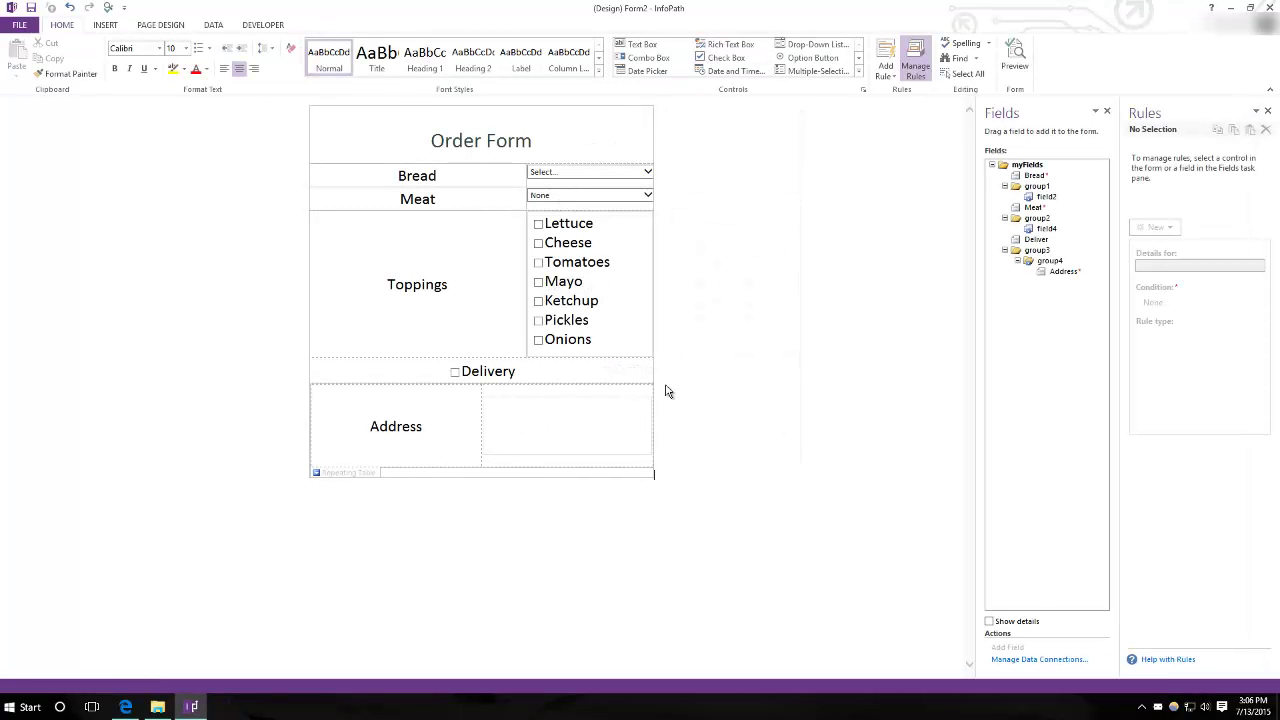
click(552, 438)
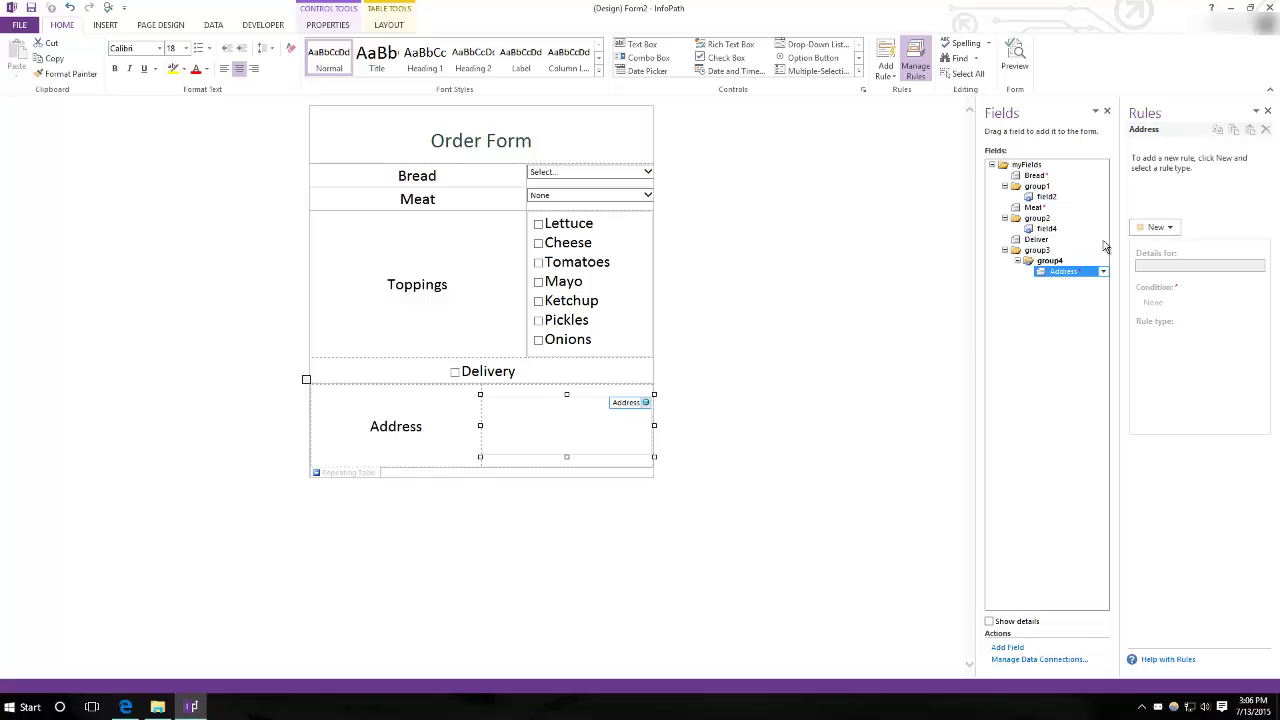
click(1166, 227)
click(1178, 259)
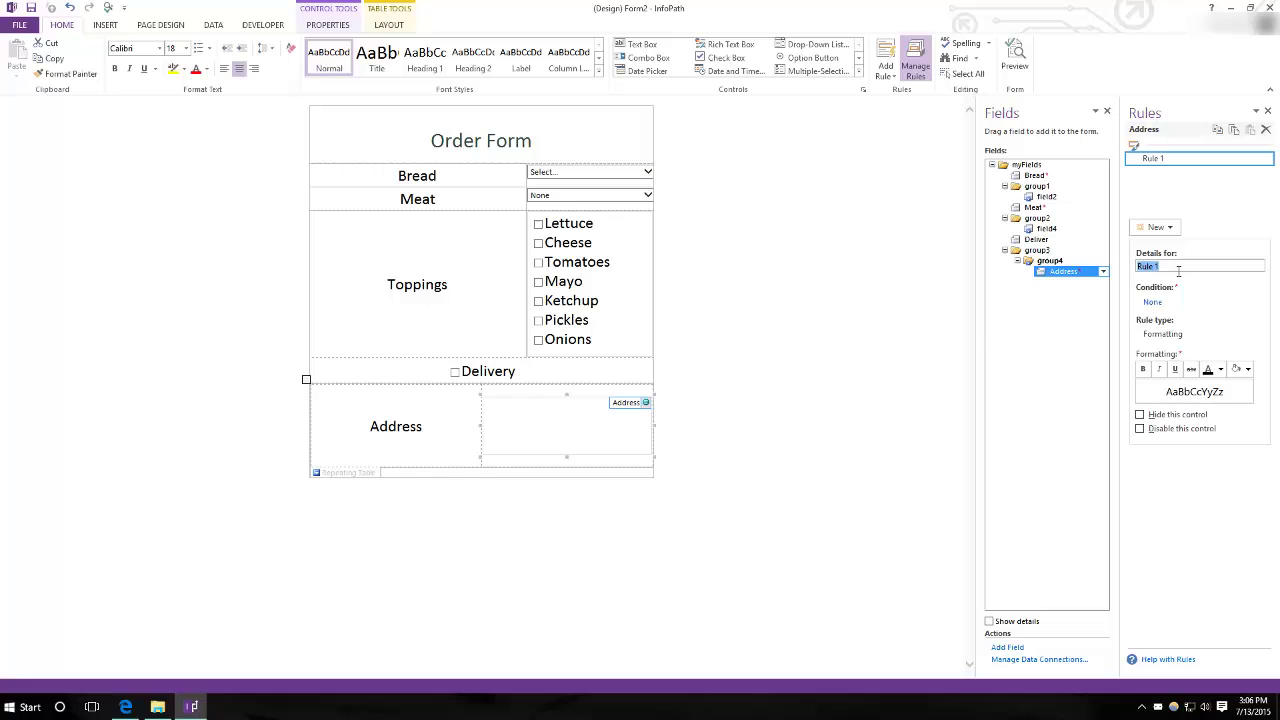
Set the rule condition Deliver equal to FALSE and choose Hide this control
click(1153, 302)
click(844, 287)
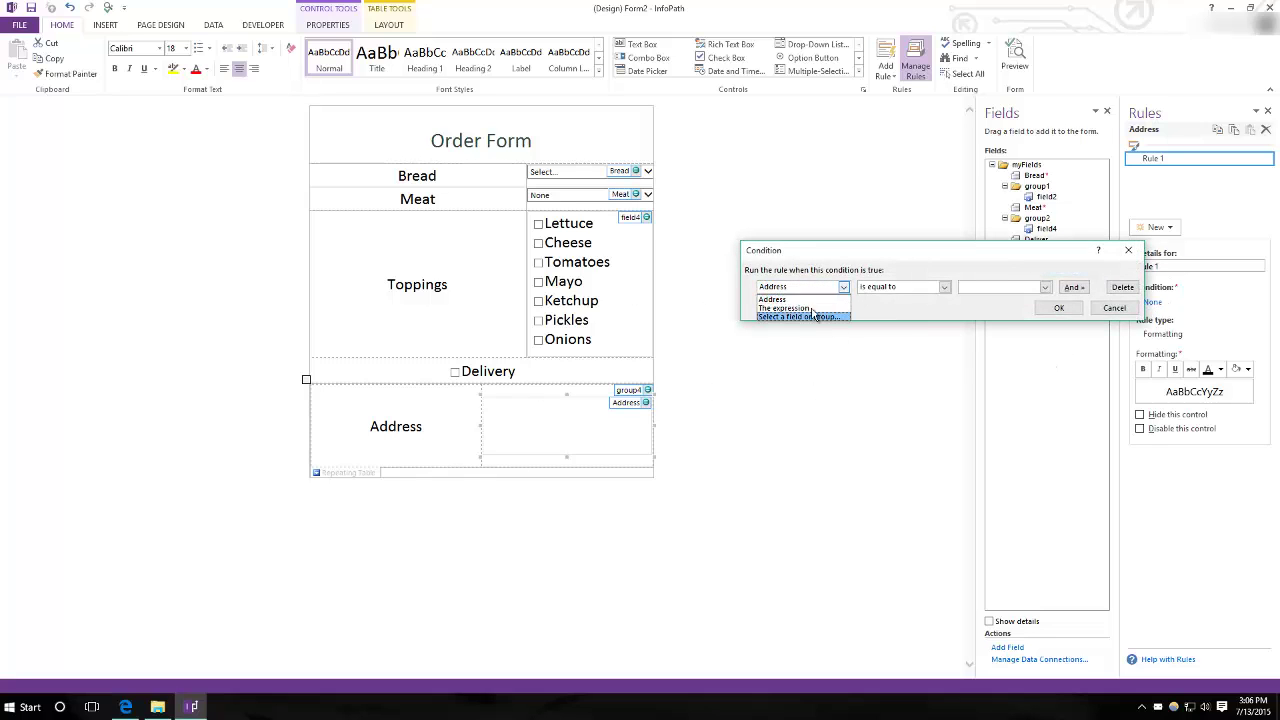
click(813, 316)
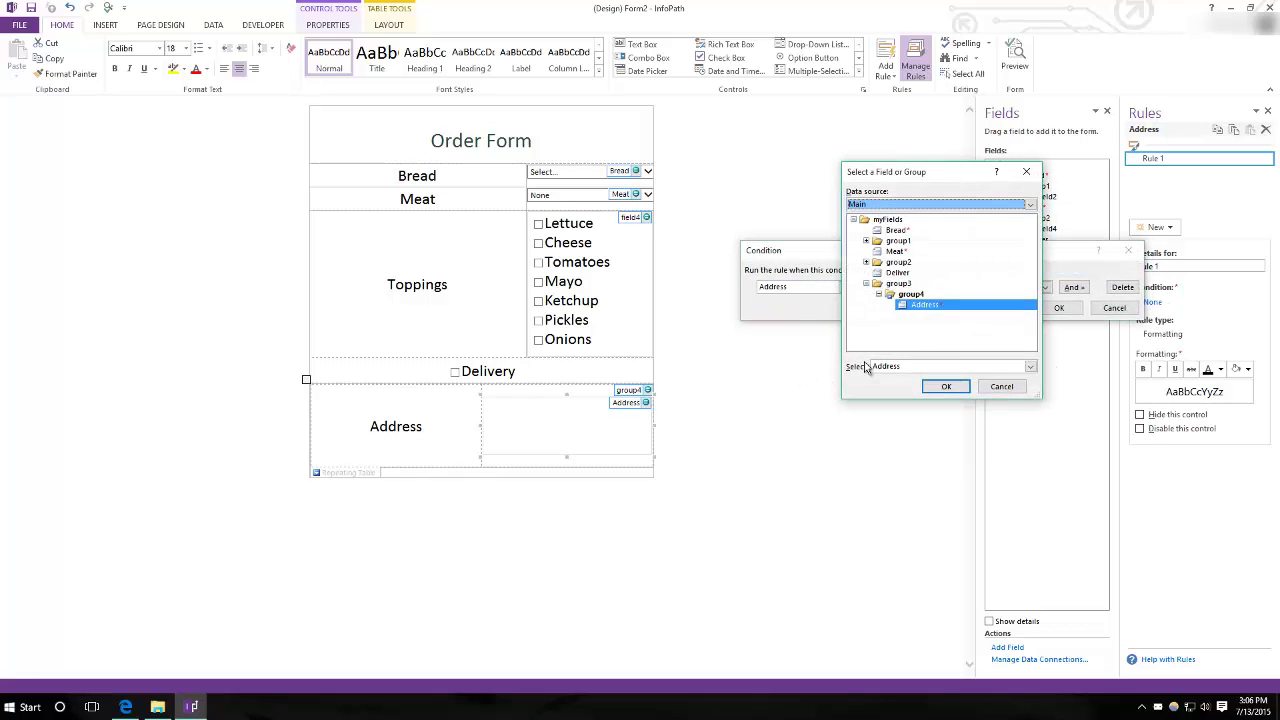
click(897, 272)
click(946, 386)
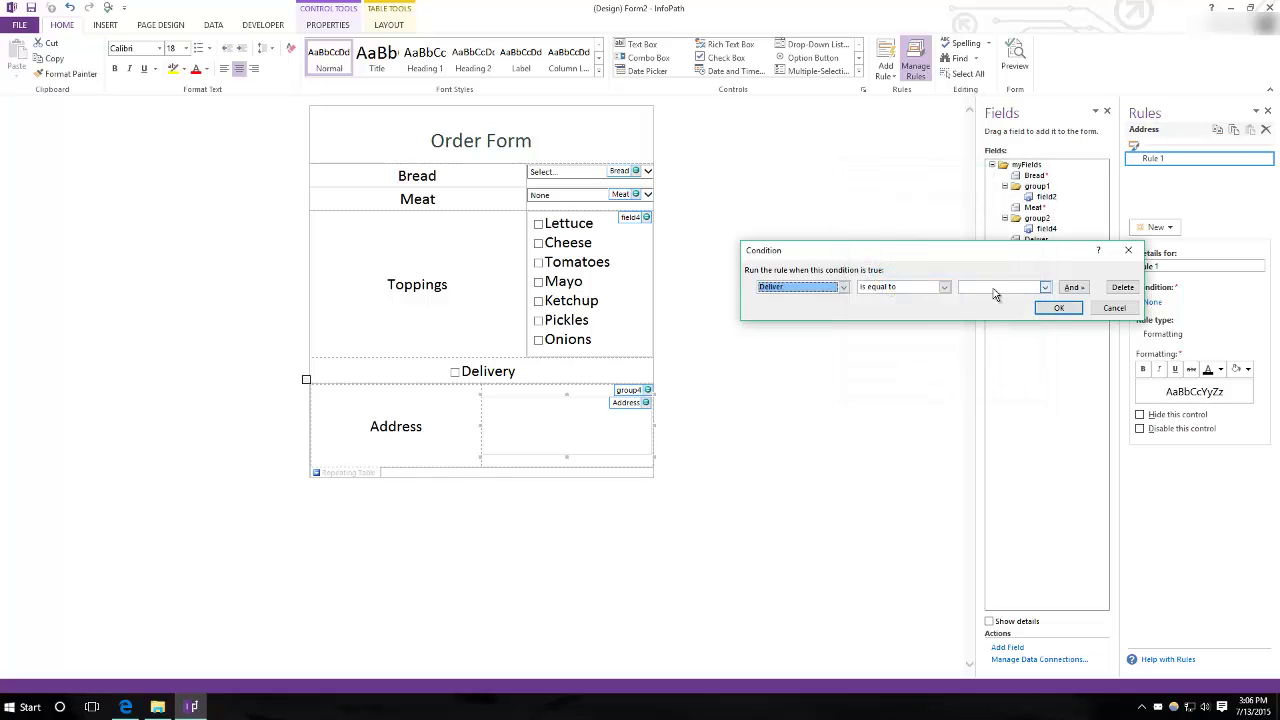
click(995, 290)
click(985, 318)
click(1058, 308)
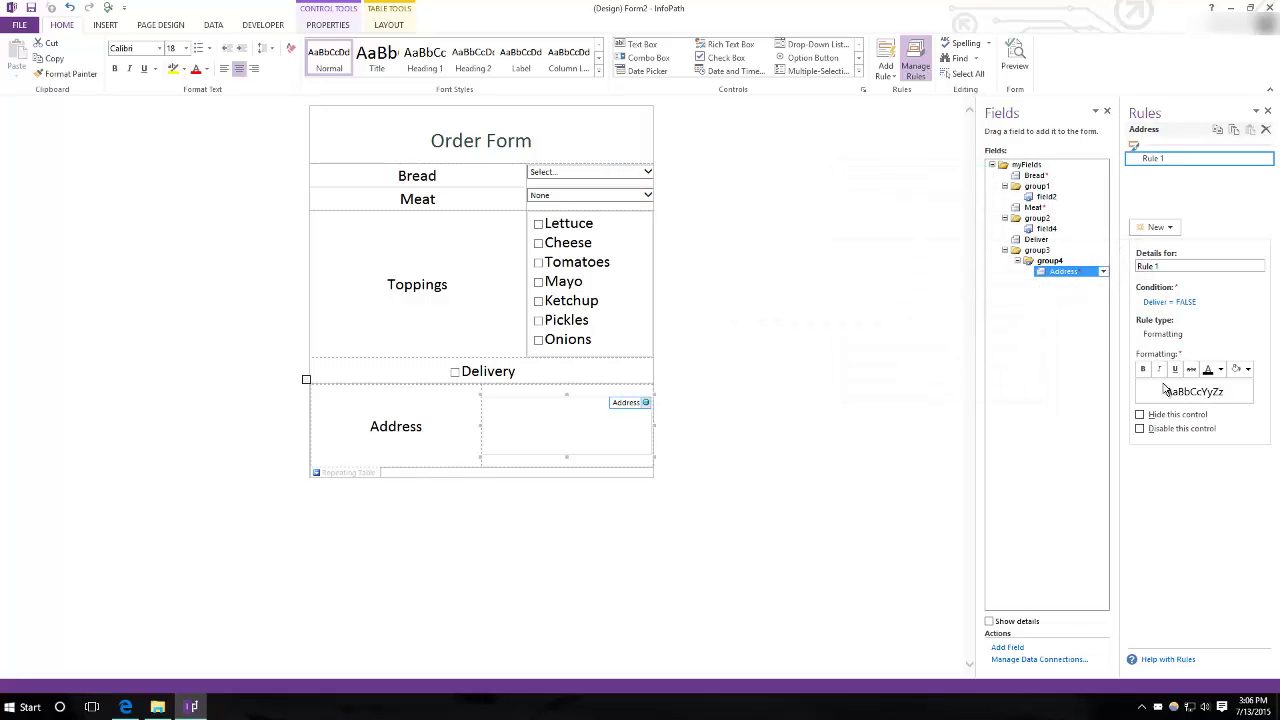
click(1140, 414)
click(1141, 429)
click(1140, 415)
Preview the form and toggle Delivery repeatedly to confirm the Address box shows and hides
click(1015, 55)
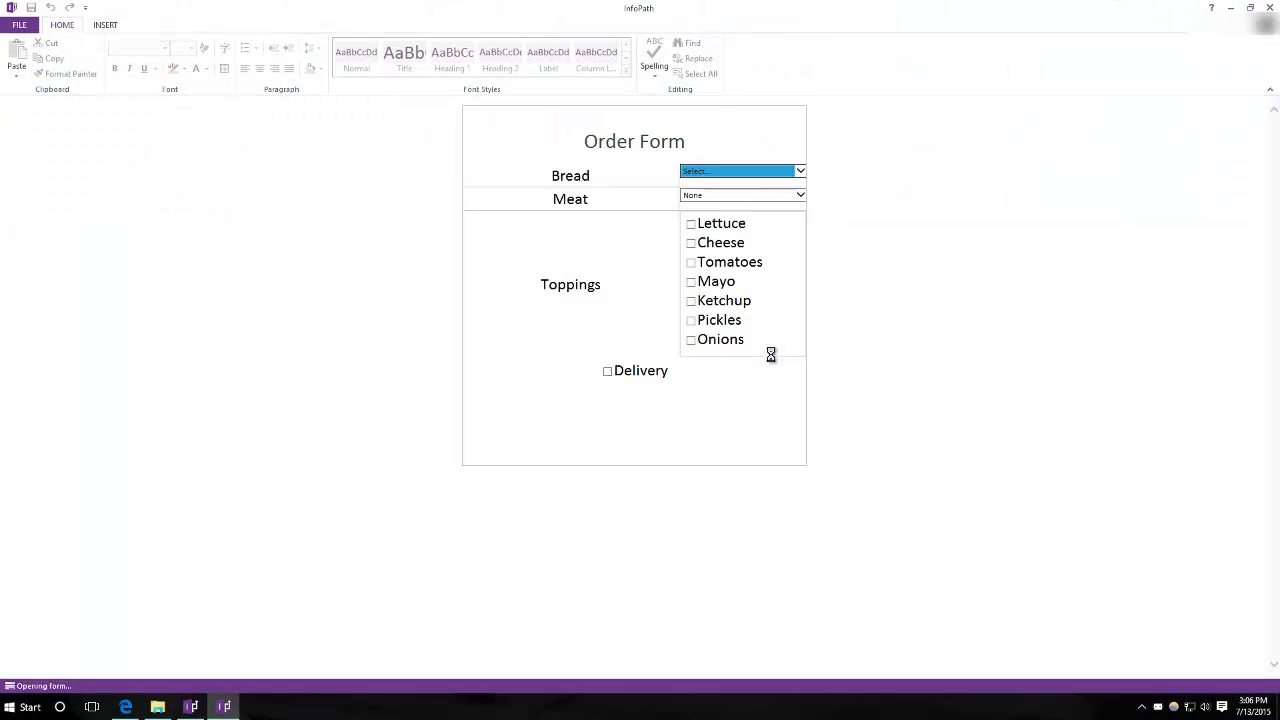
click(607, 372)
click(607, 372)
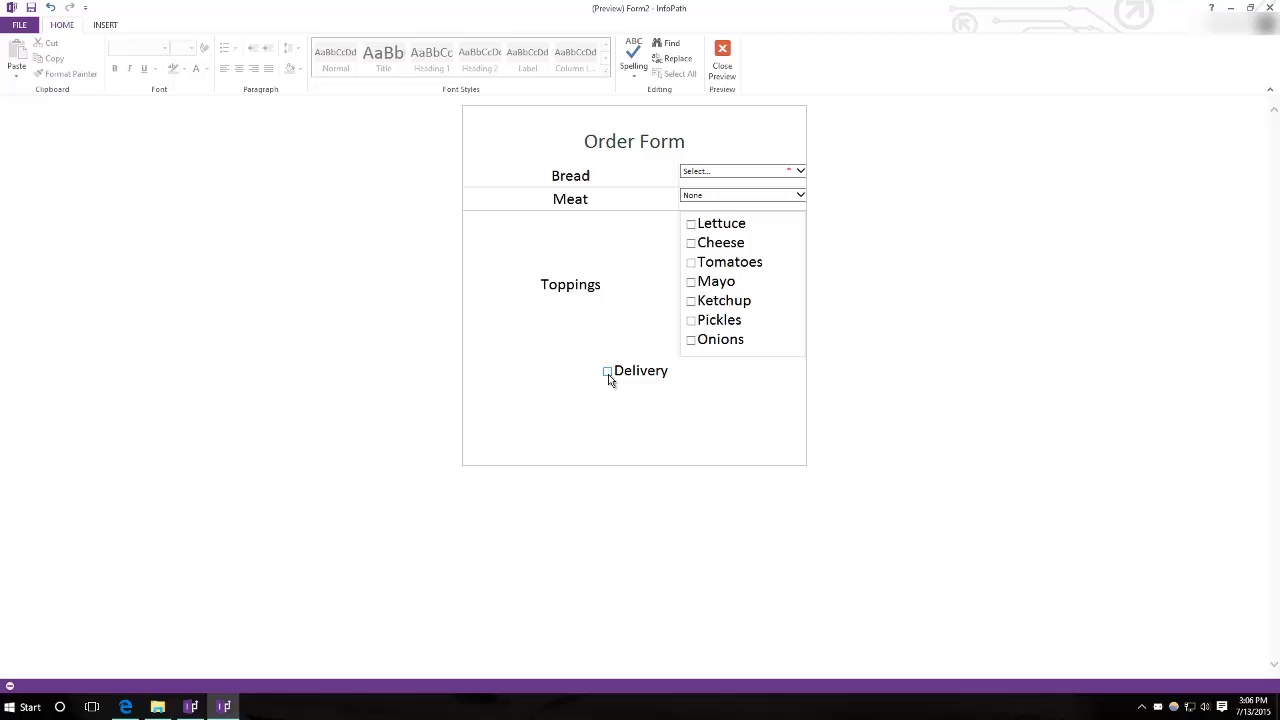
click(607, 372)
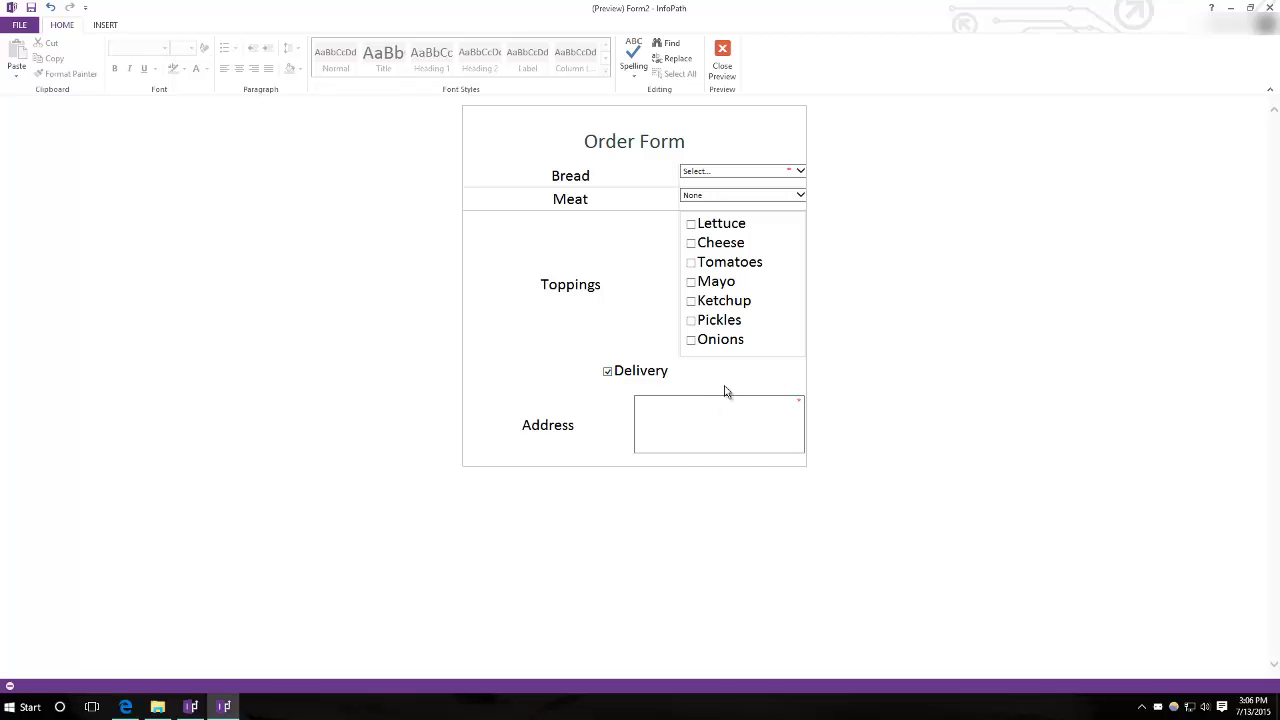
click(607, 372)
click(607, 372)
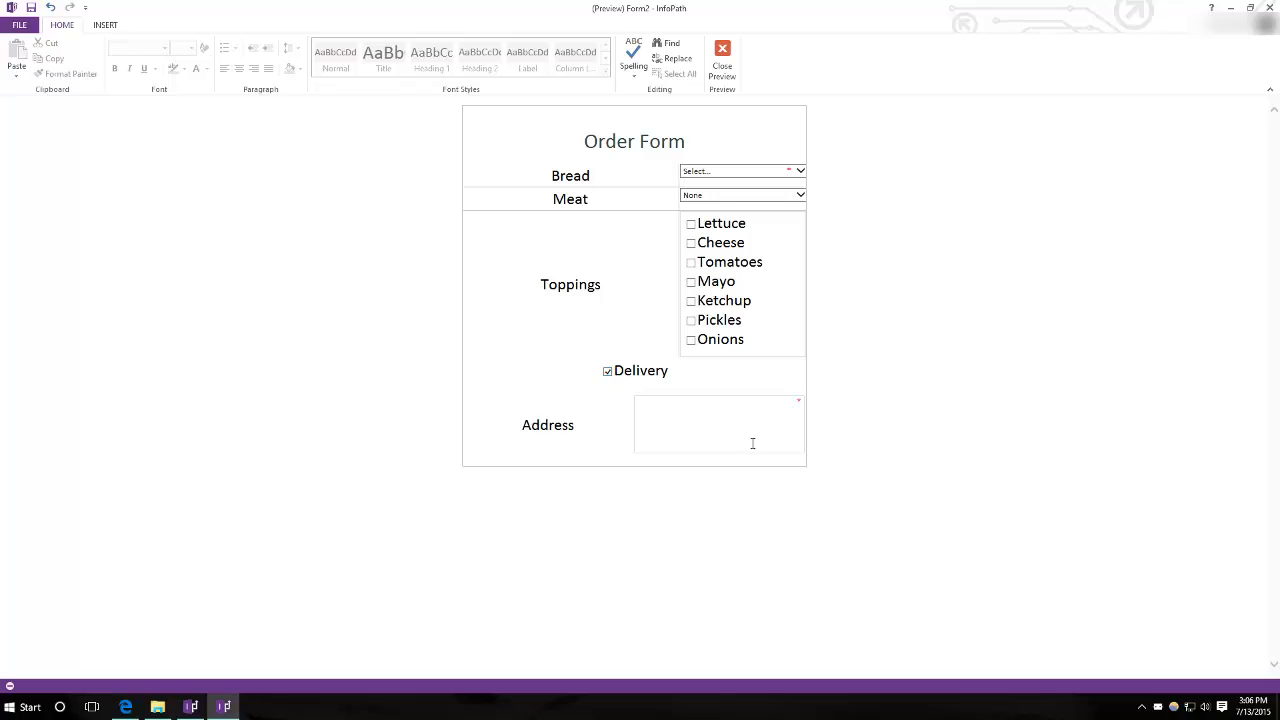
click(802, 413)
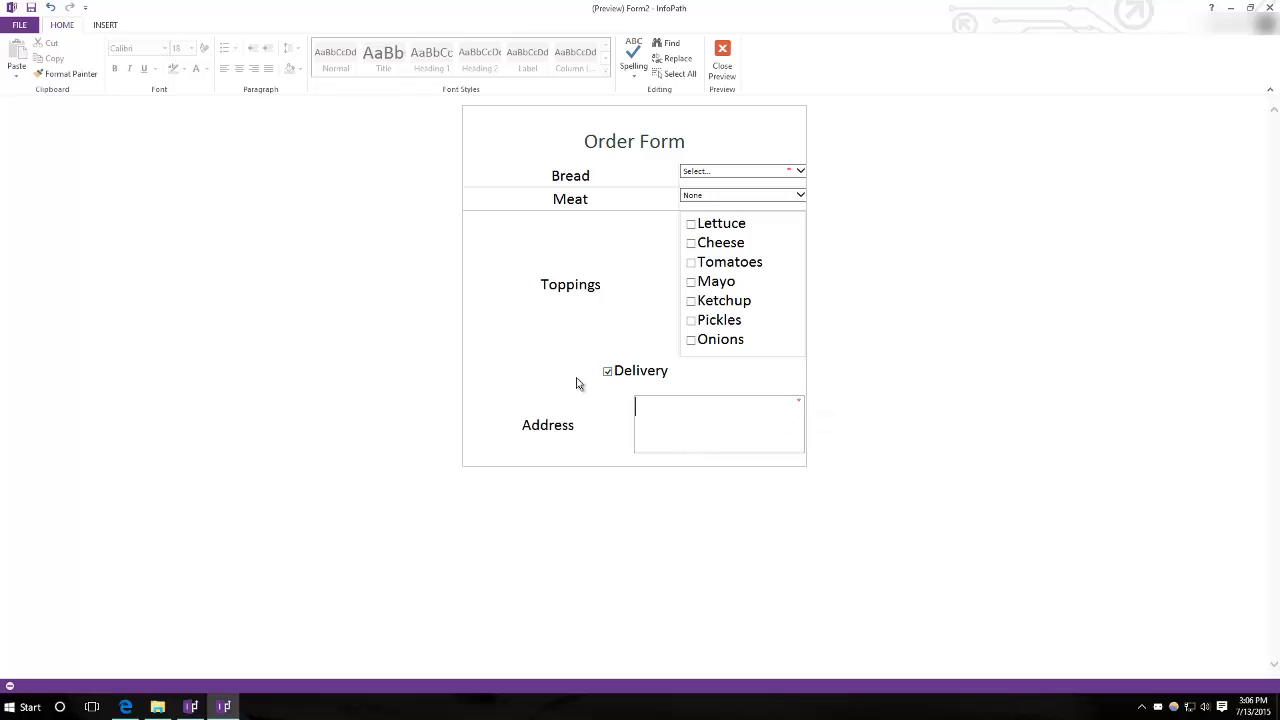
click(607, 372)
Try the drop-downs: Meat set to None, Bread left at Select..., and tick Lettuce
click(714, 194)
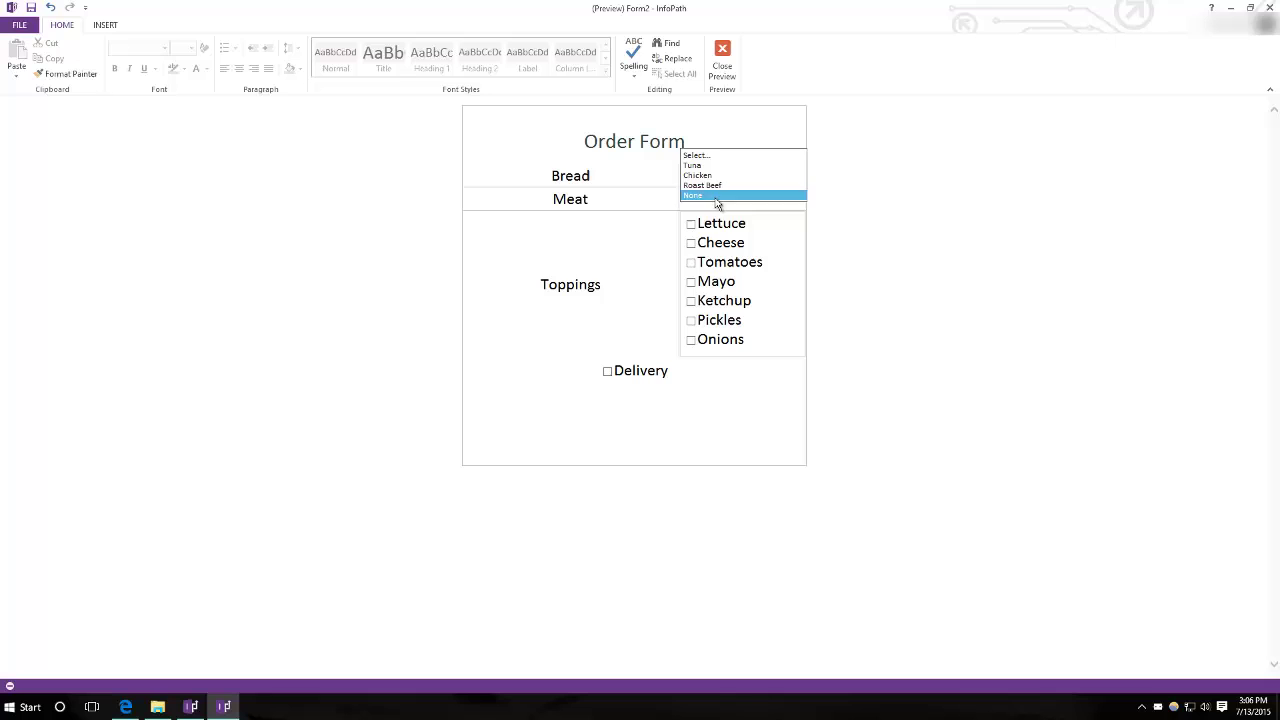
click(716, 196)
click(742, 171)
click(720, 172)
click(690, 224)
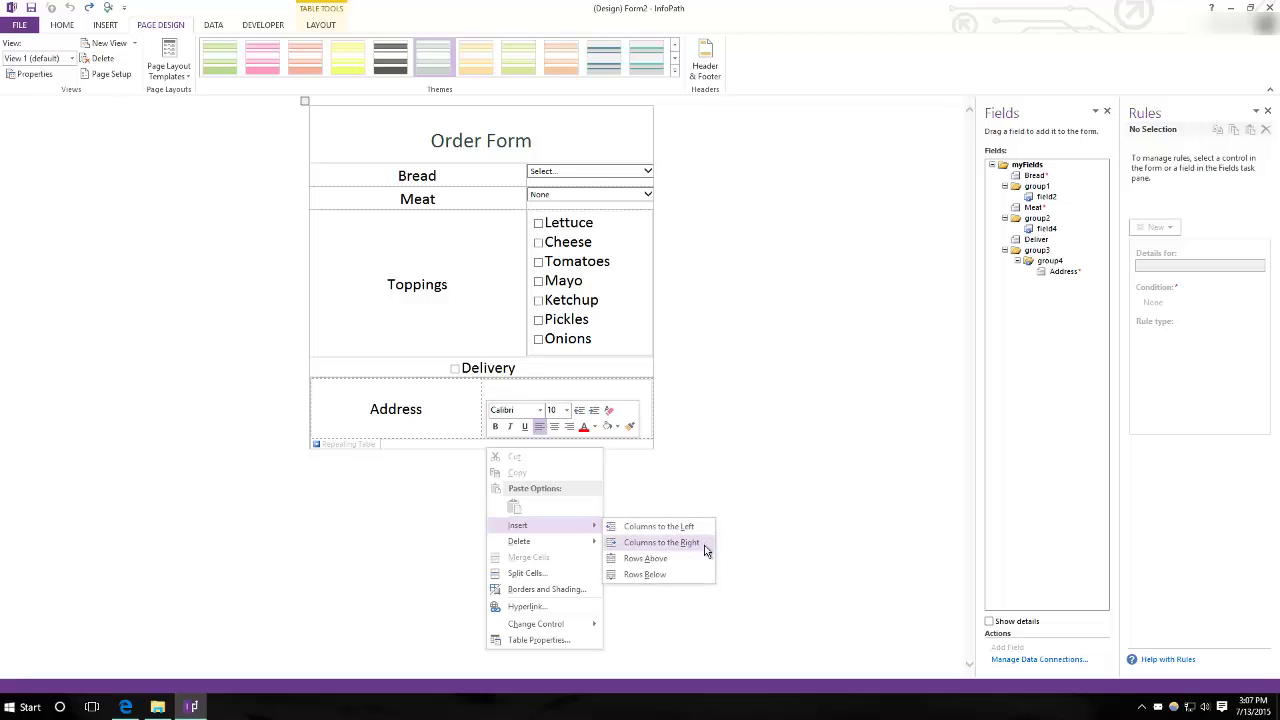
Add an empty line below the Address table and insert a centred Button there
click(477, 505)
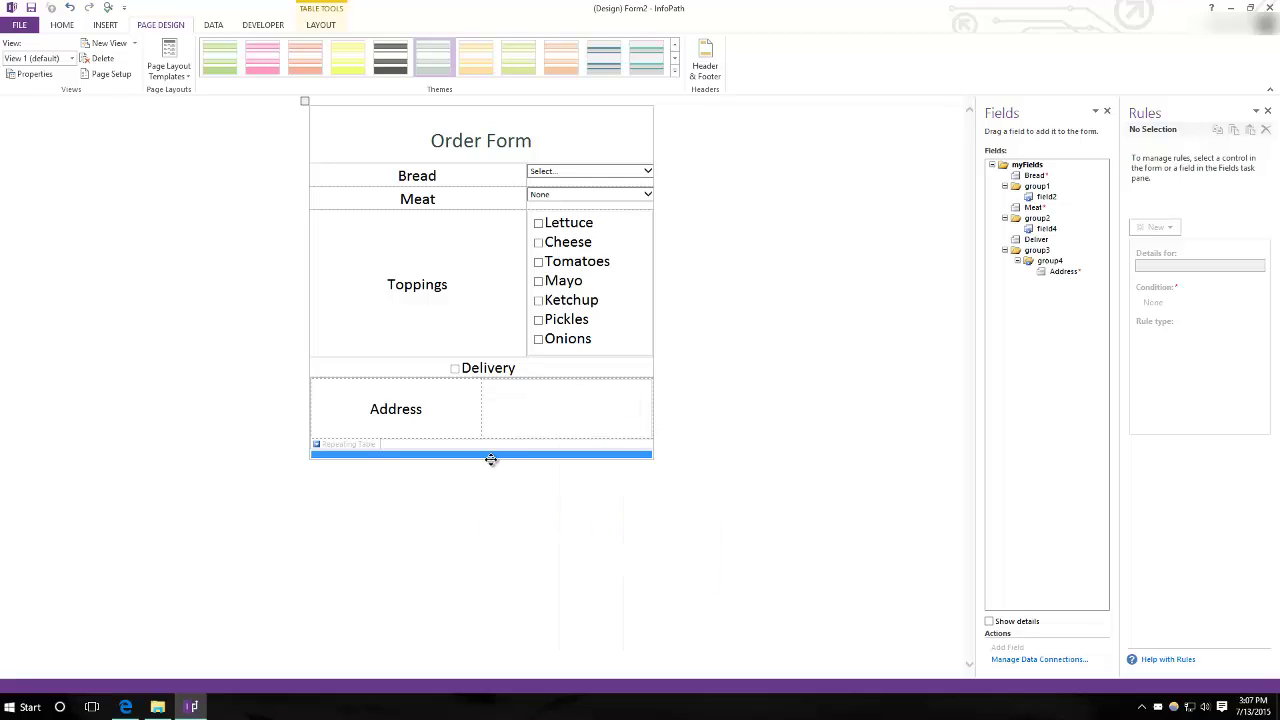
click(480, 462)
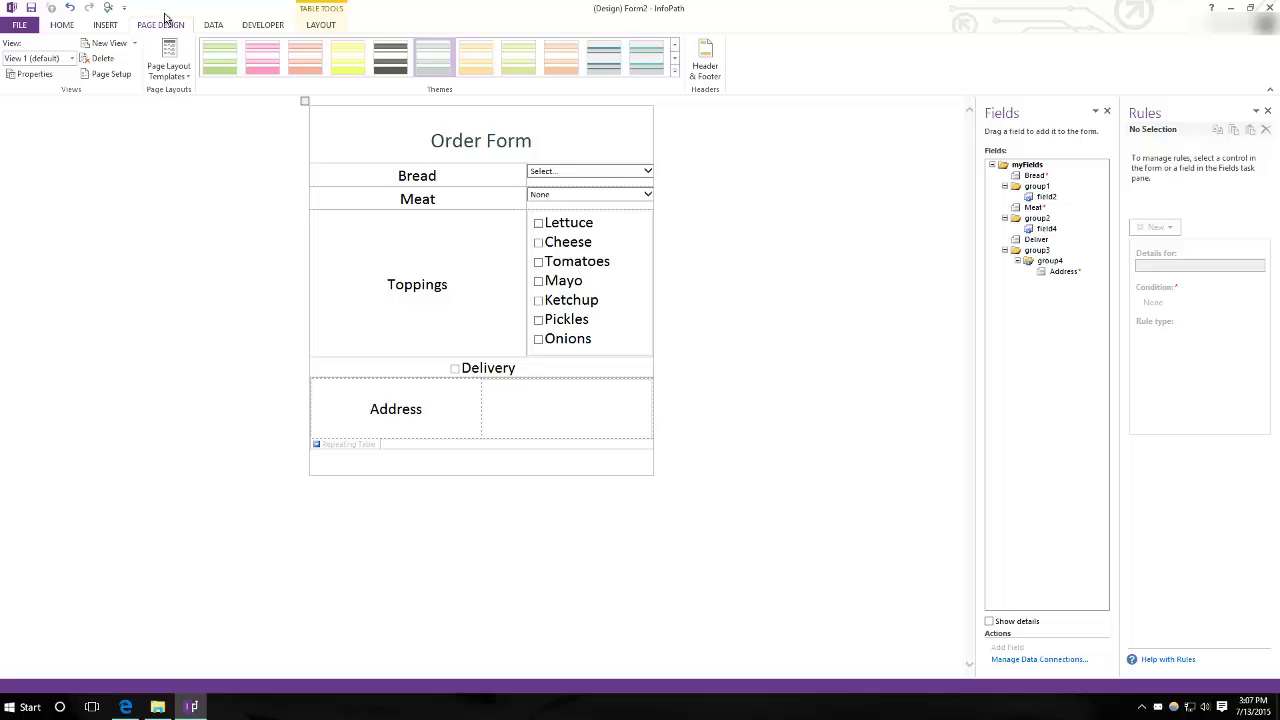
click(64, 26)
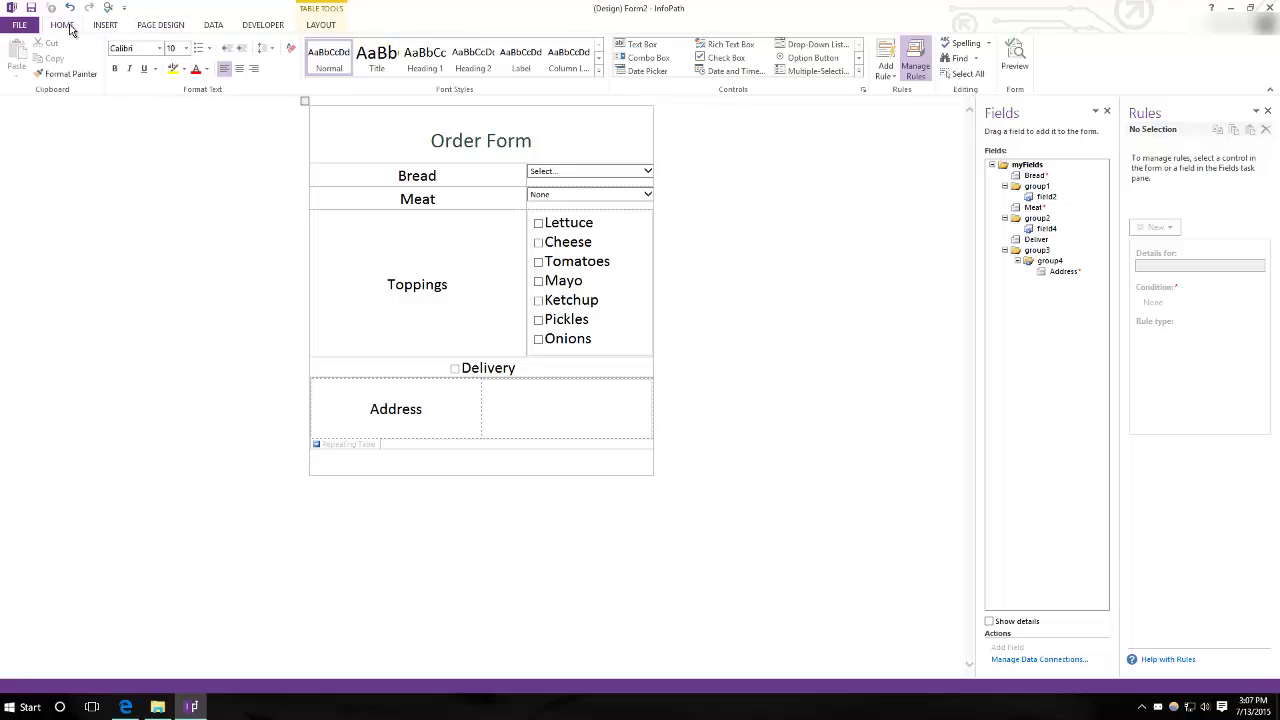
click(858, 72)
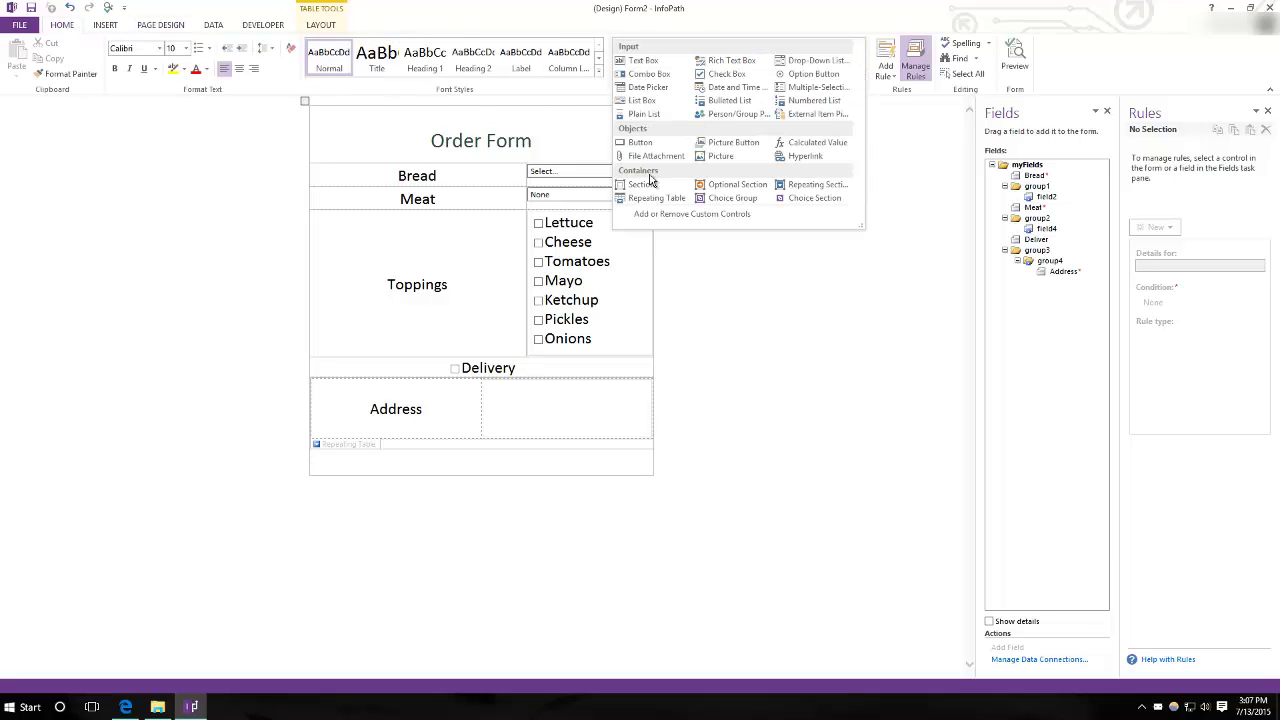
click(640, 142)
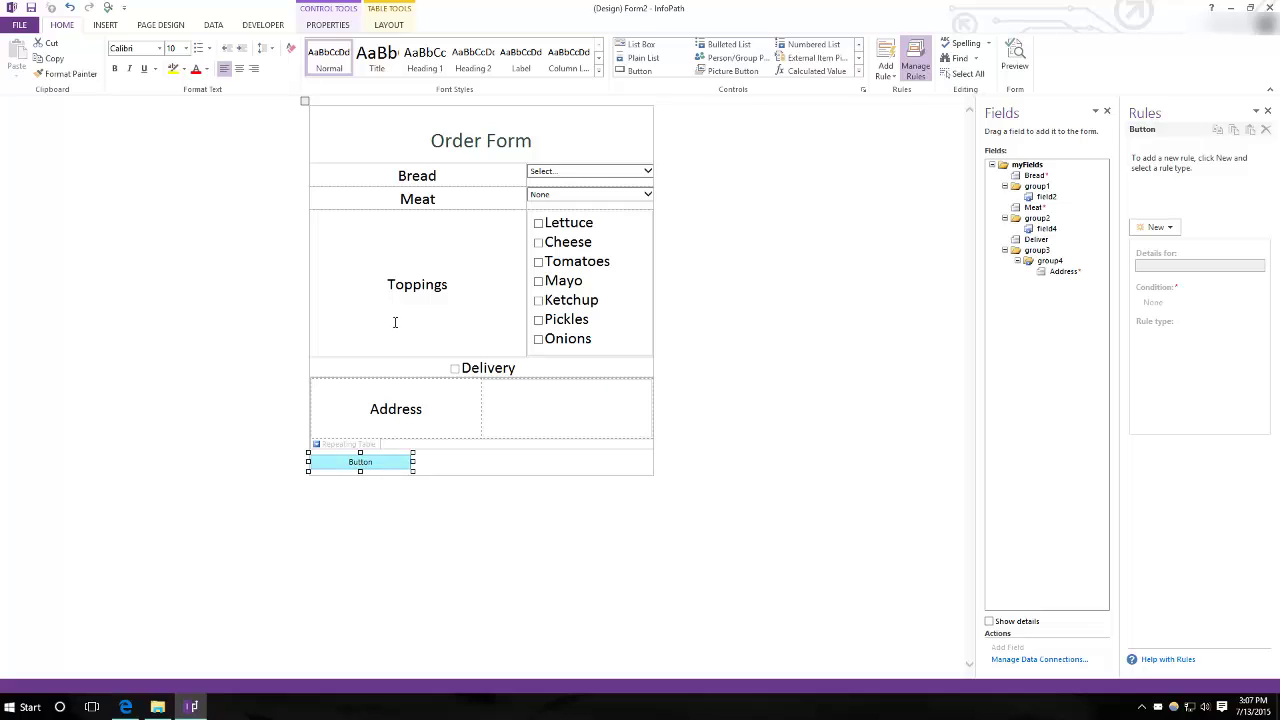
click(239, 68)
right_click(458, 463)
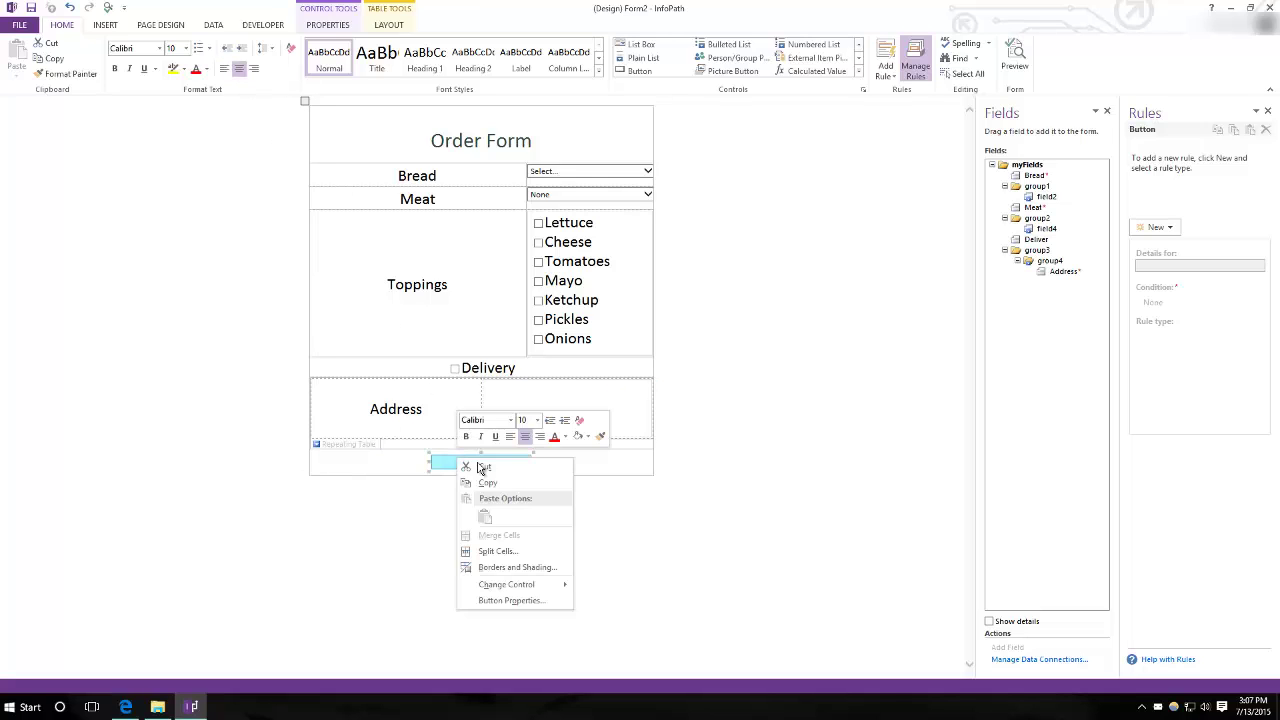
Set the button's action to Submit in Button Properties and select its label text
click(522, 601)
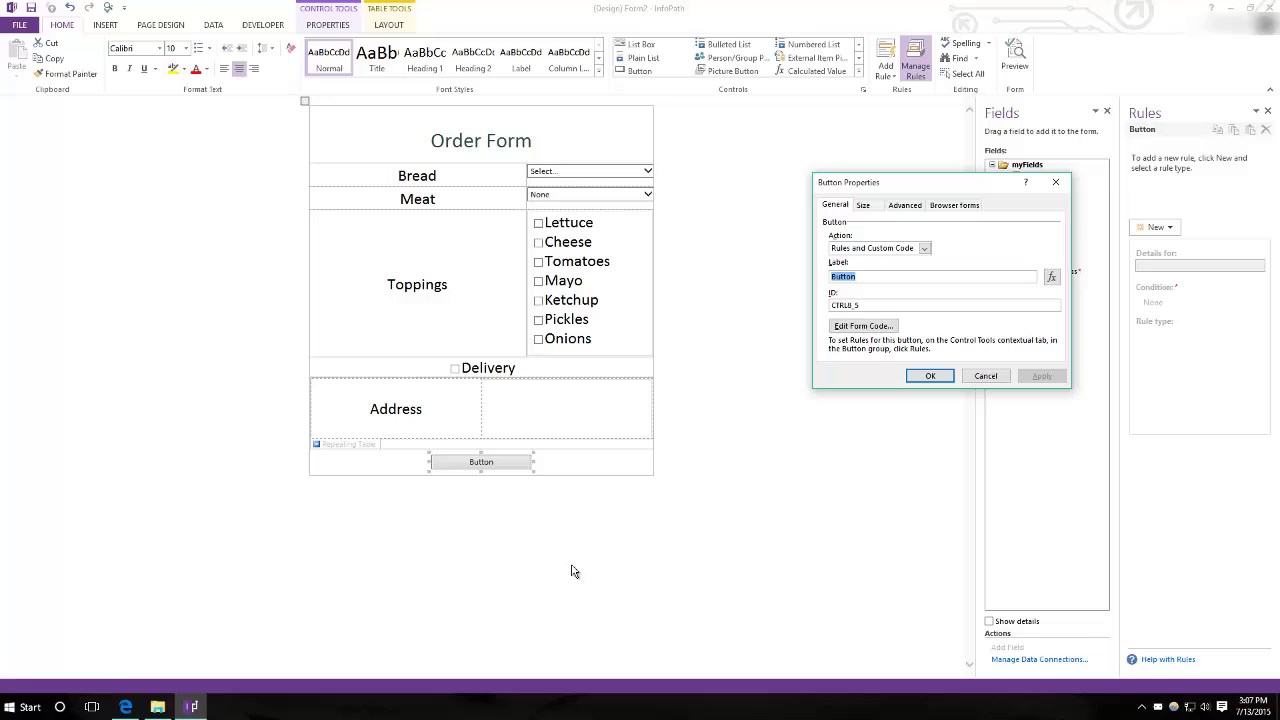
click(924, 249)
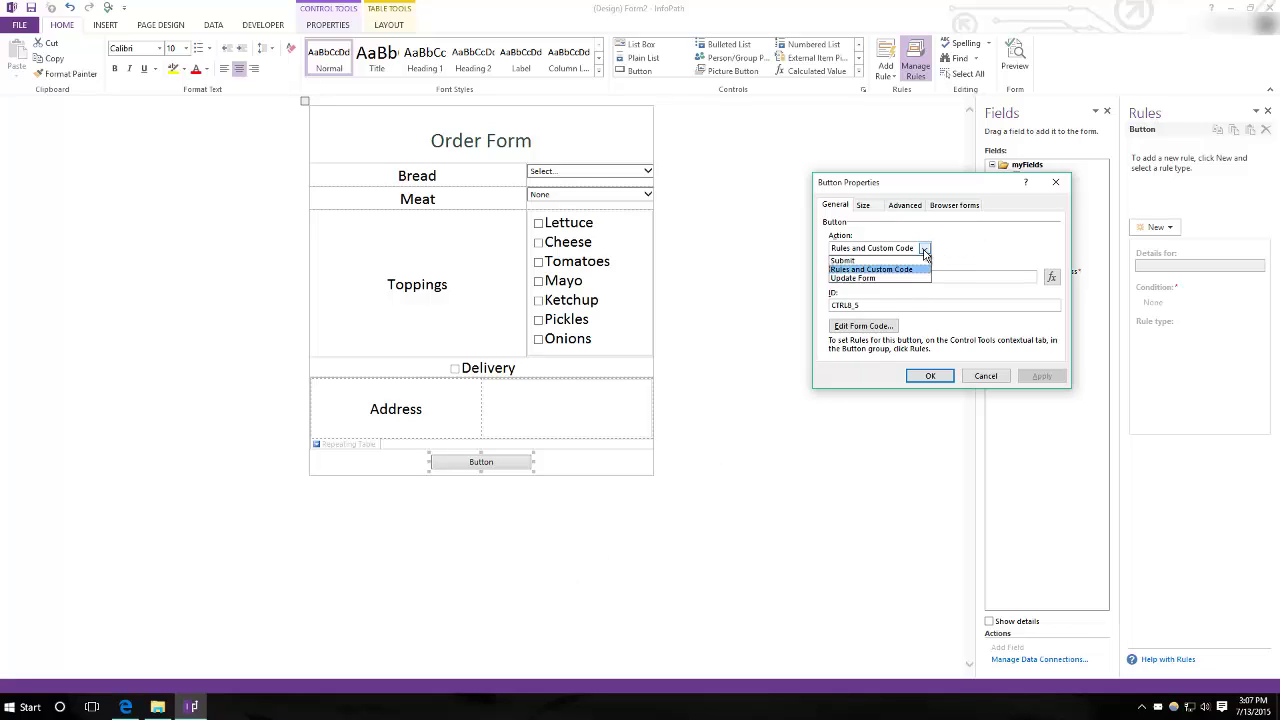
click(842, 261)
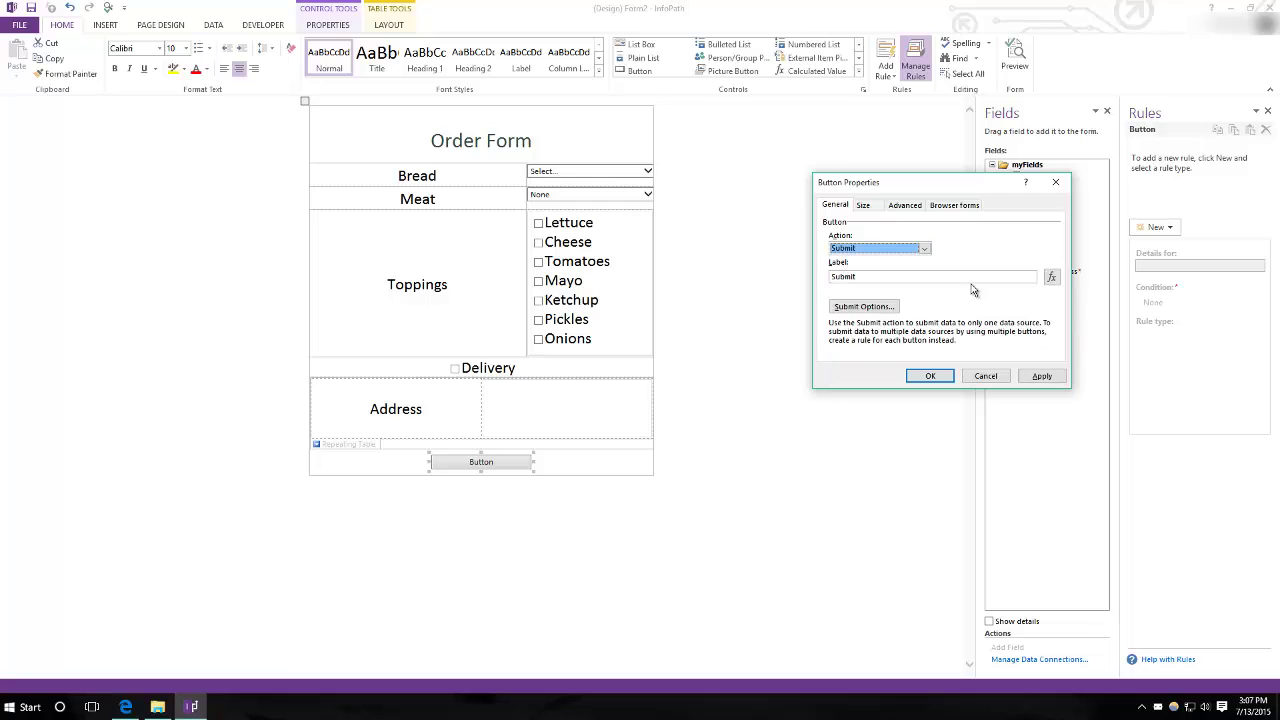
click(855, 307)
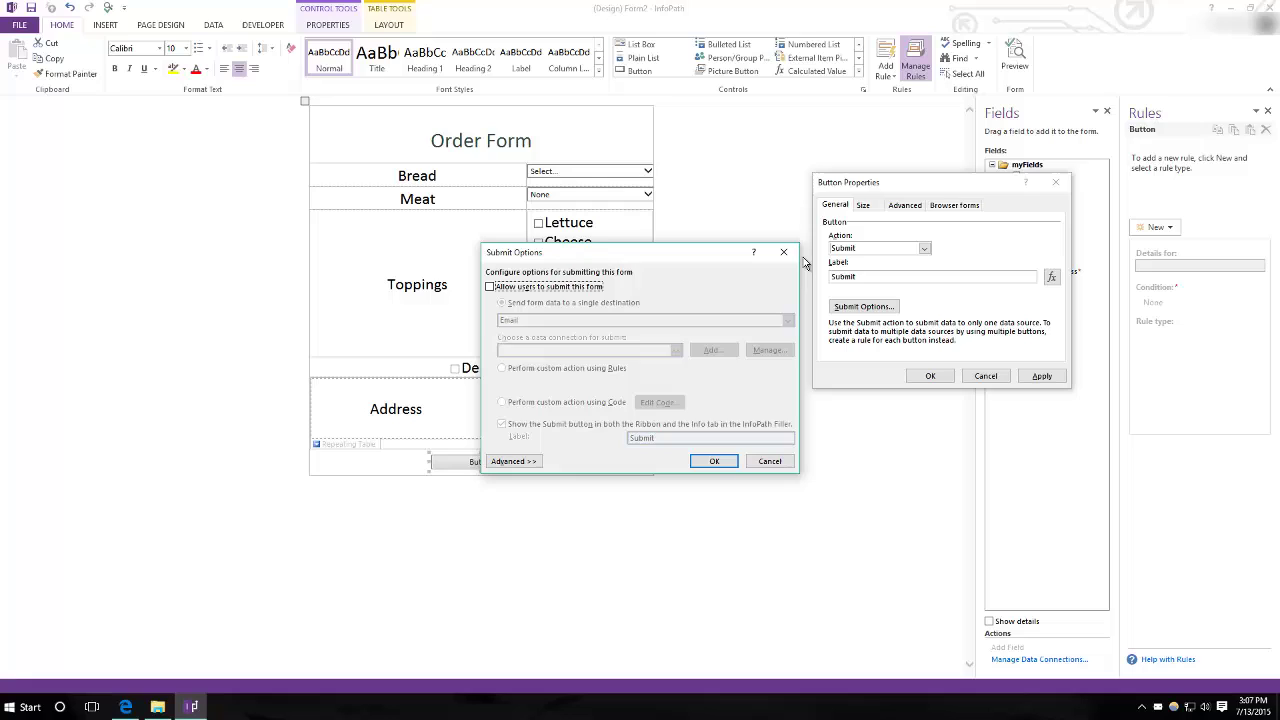
click(783, 252)
double_click(871, 277)
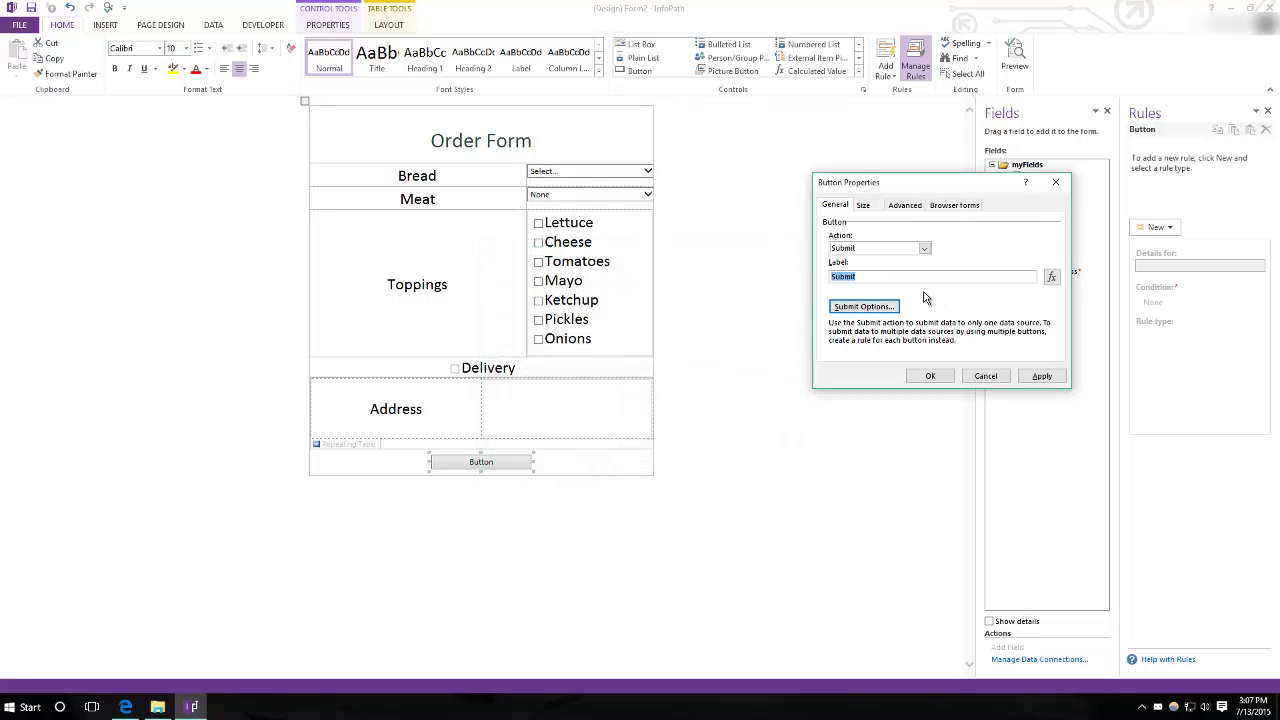
Type a new button label starting 'Or' and check Allow users to submit this form
text(Order)
click(864, 306)
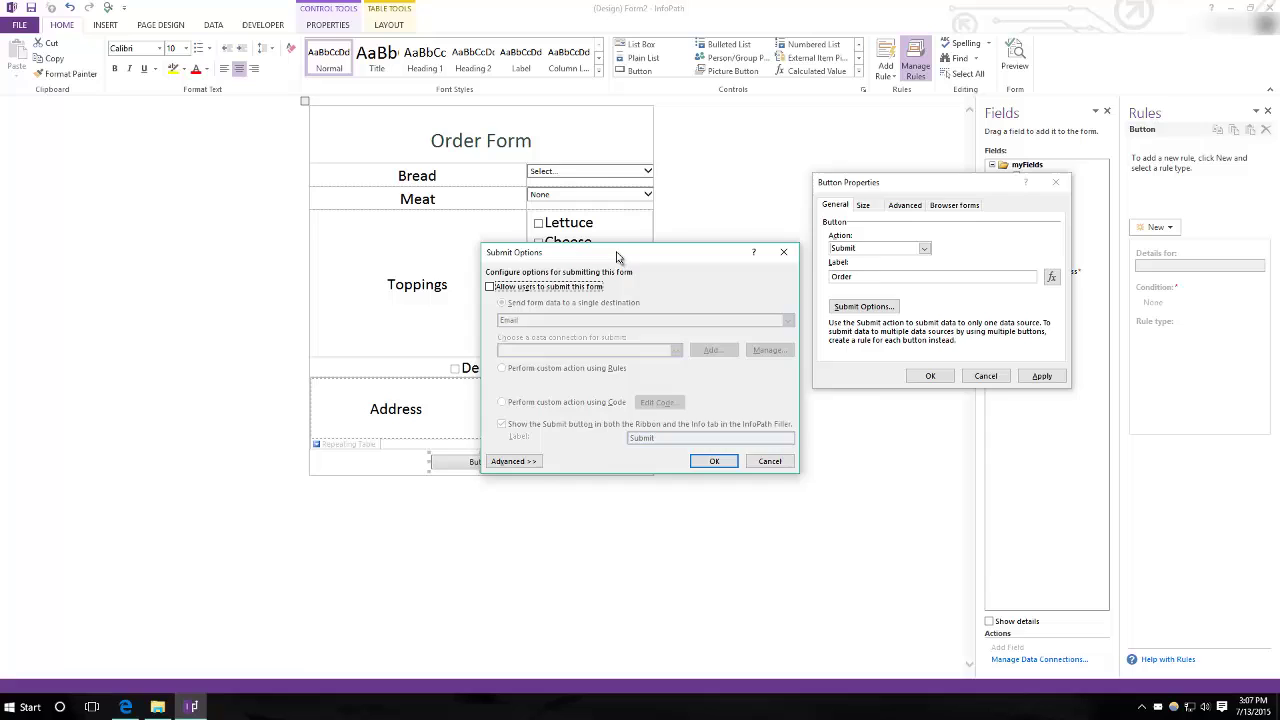
drag(617, 252, 805, 253)
click(705, 289)
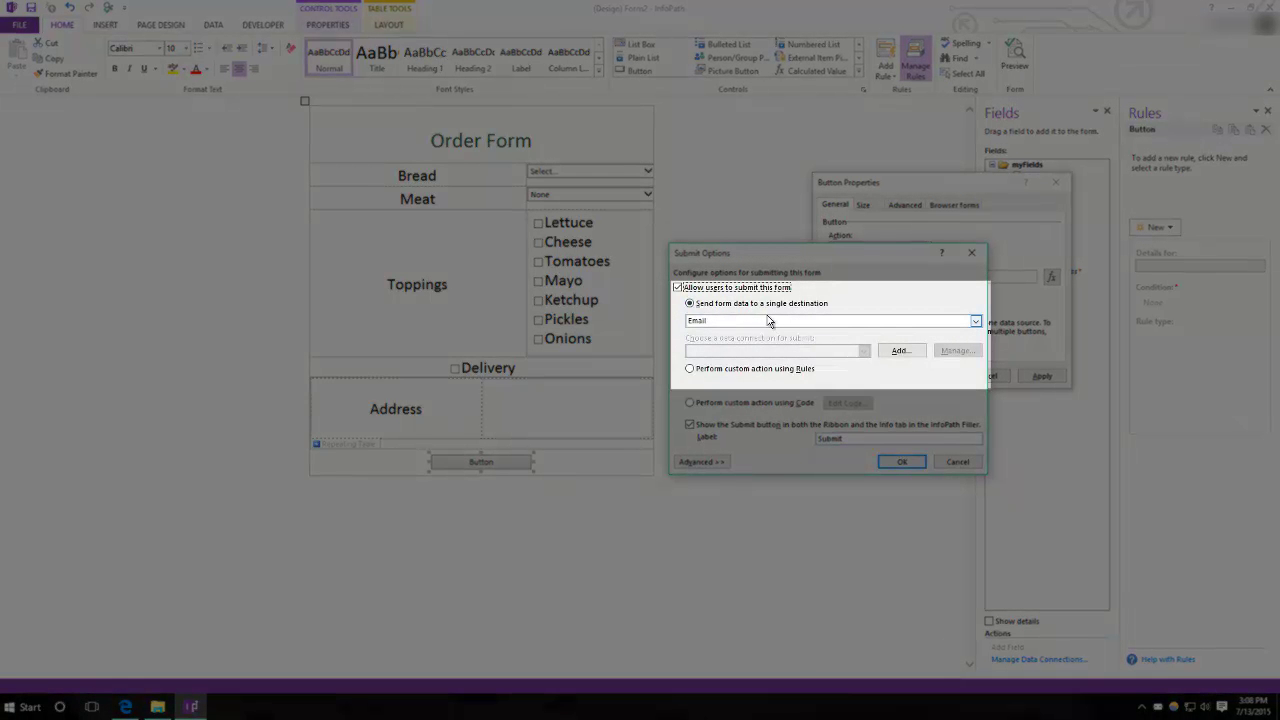
Try Email, then SharePoint document library, as submit destinations, starting a data connection for each
click(806, 323)
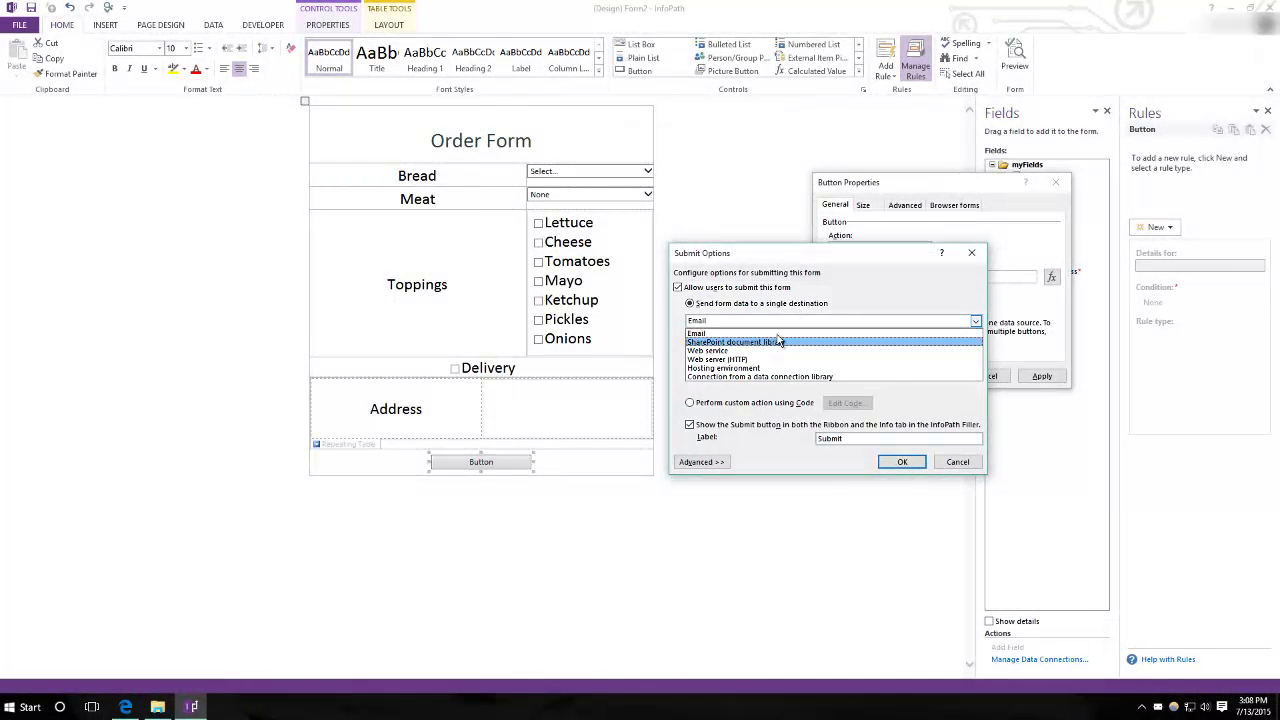
click(768, 334)
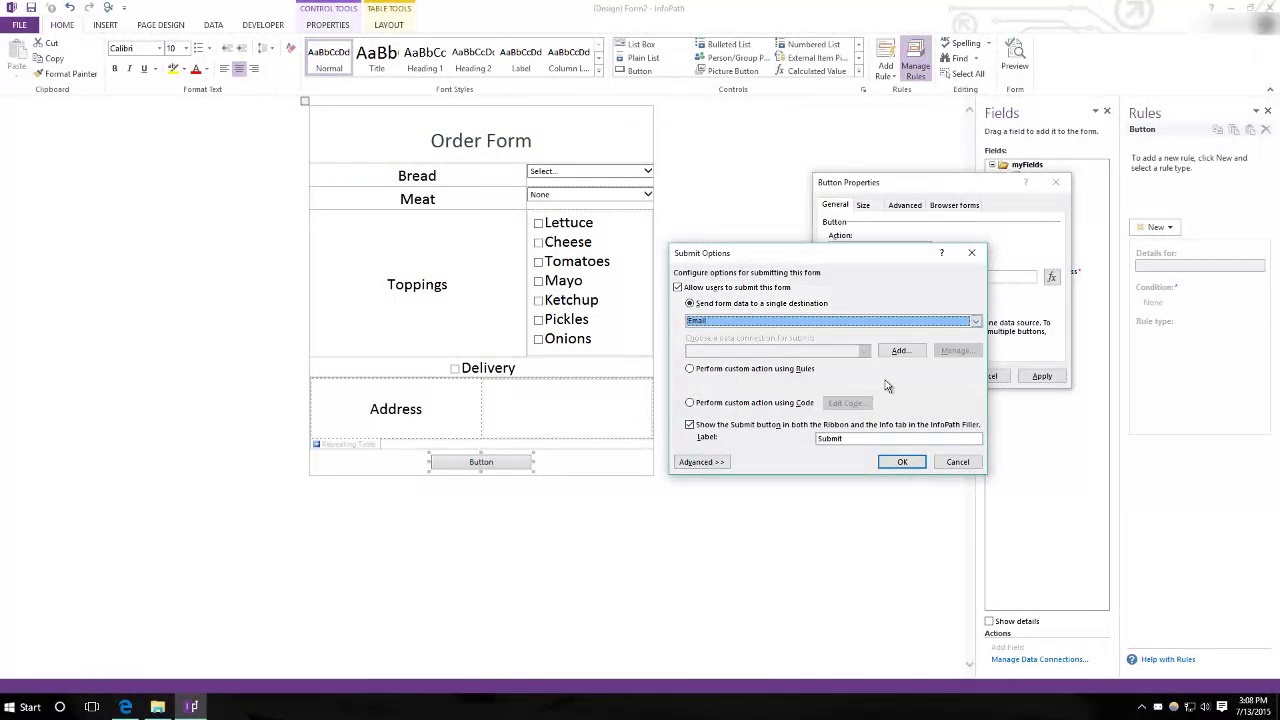
click(897, 351)
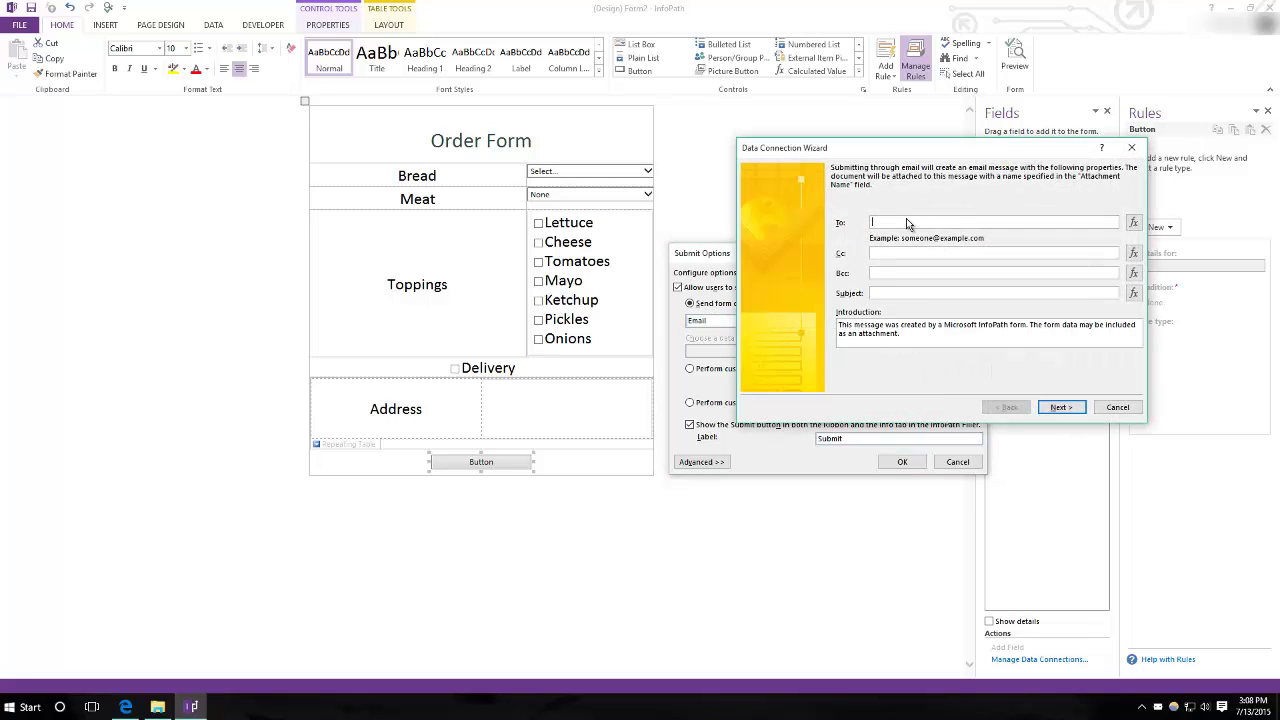
click(1112, 408)
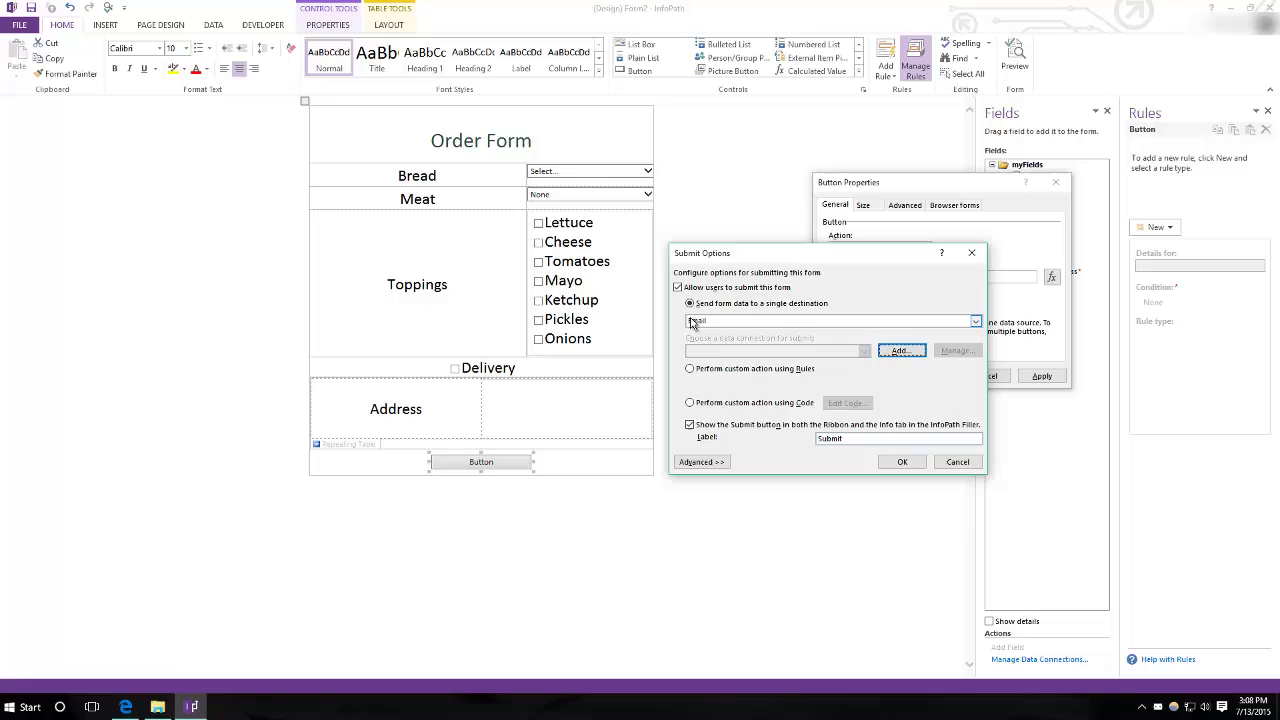
click(977, 323)
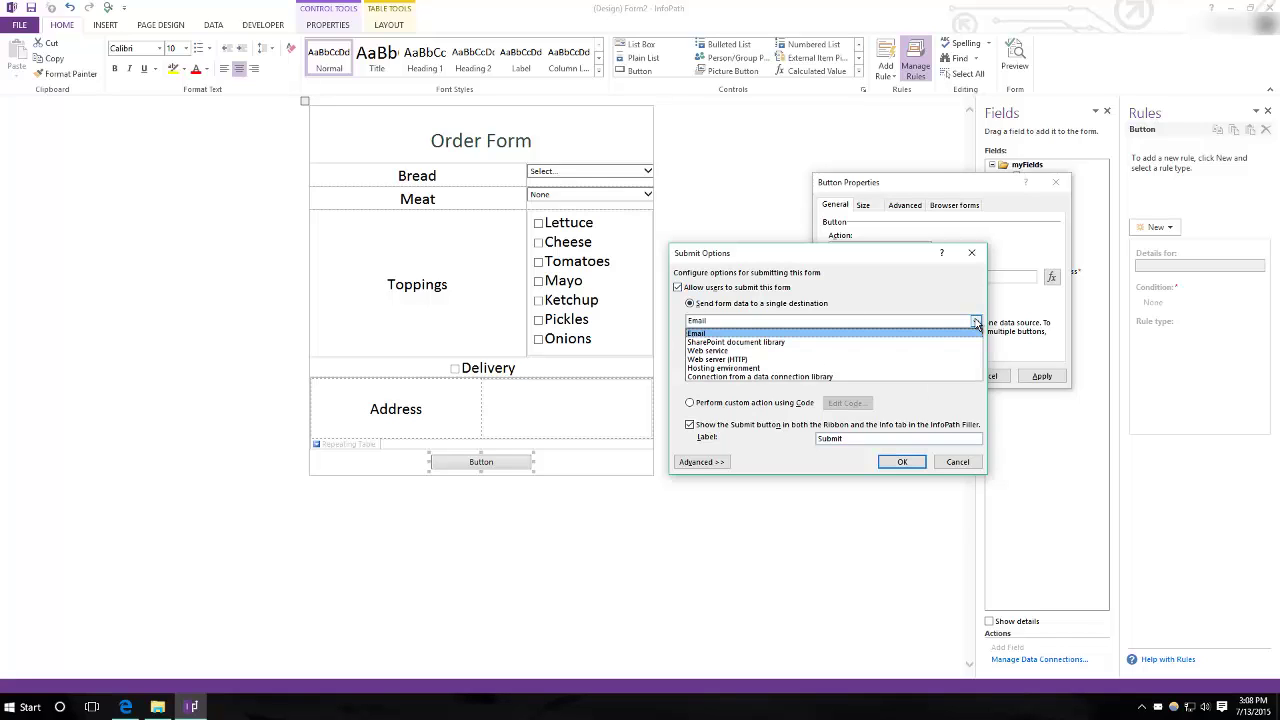
click(905, 342)
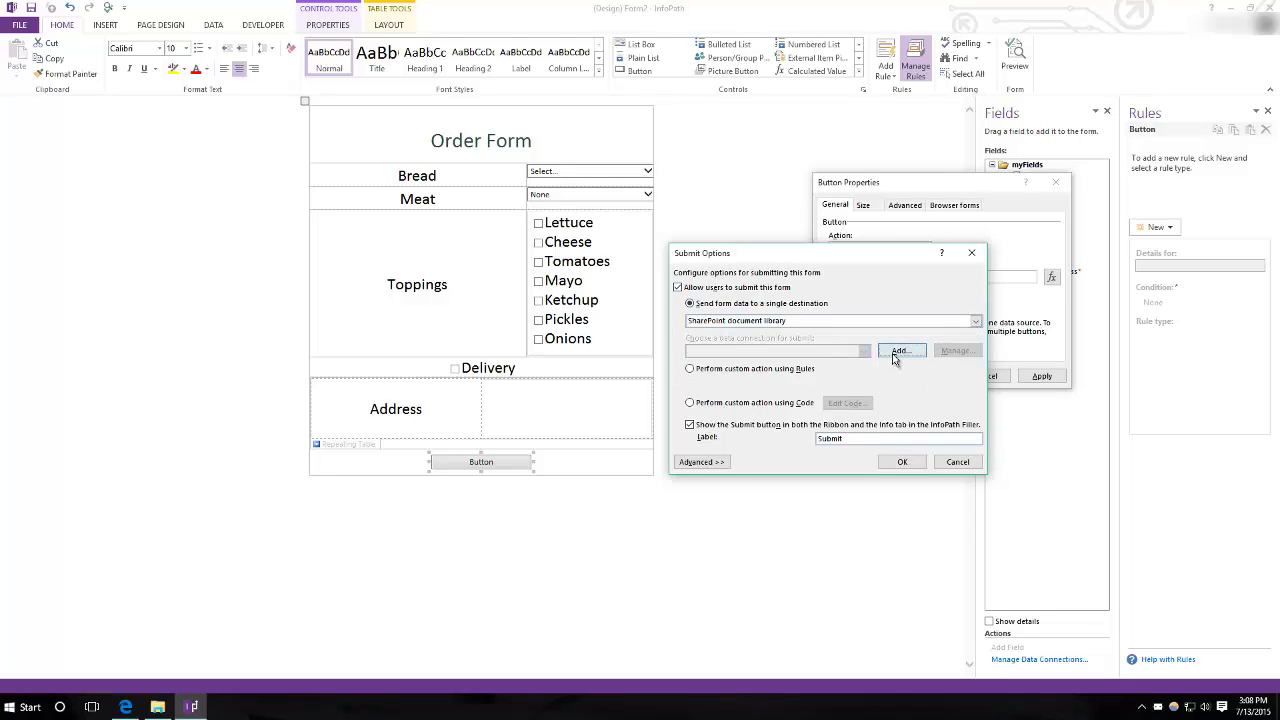
click(897, 360)
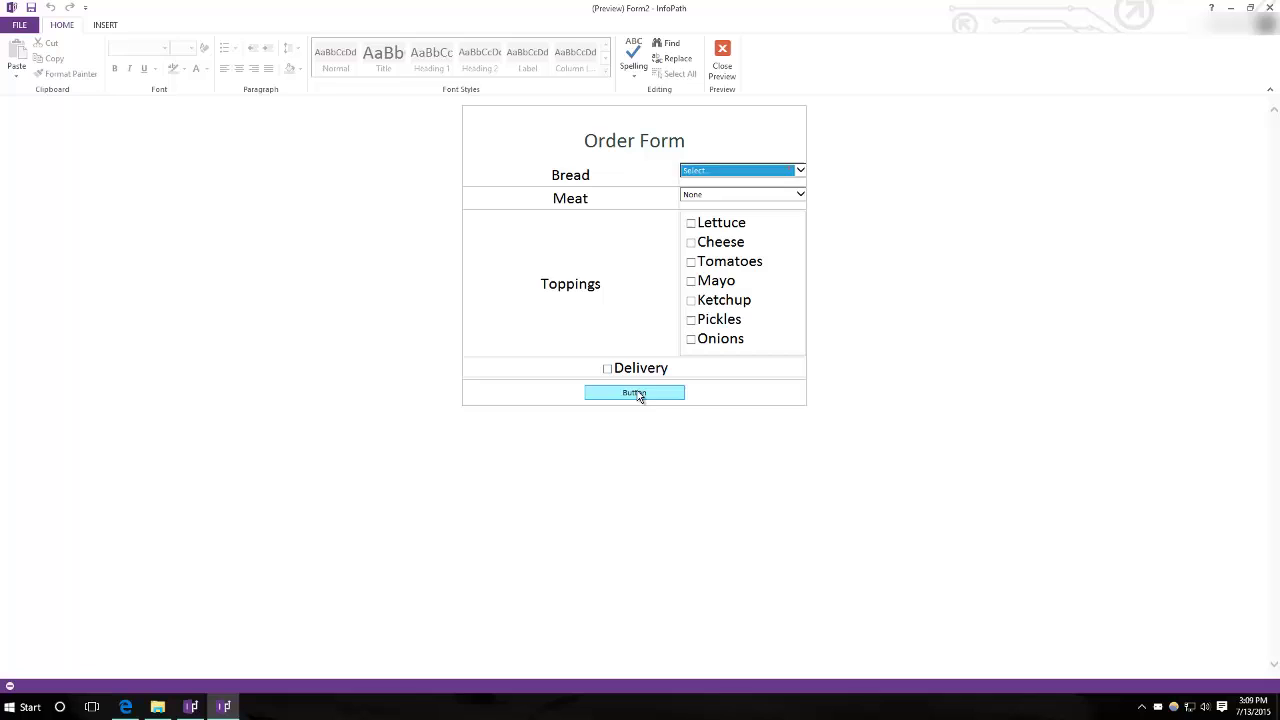
click(645, 394)
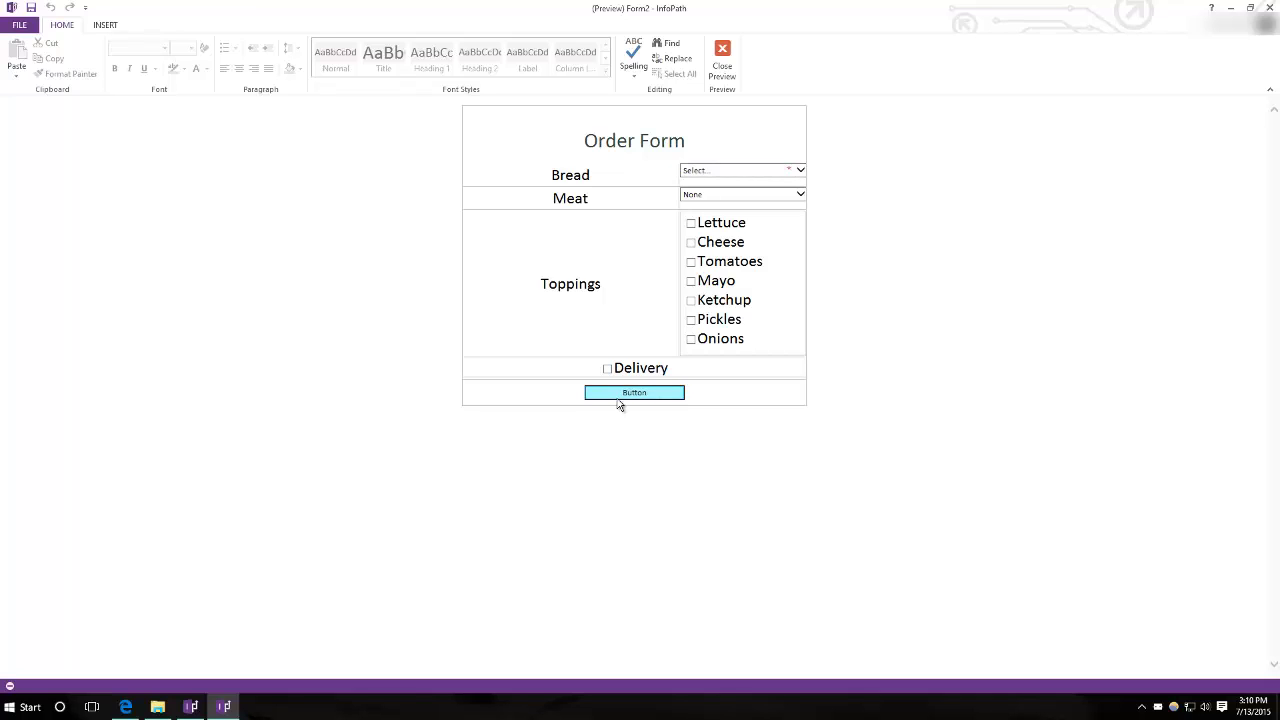
click(614, 397)
click(640, 394)
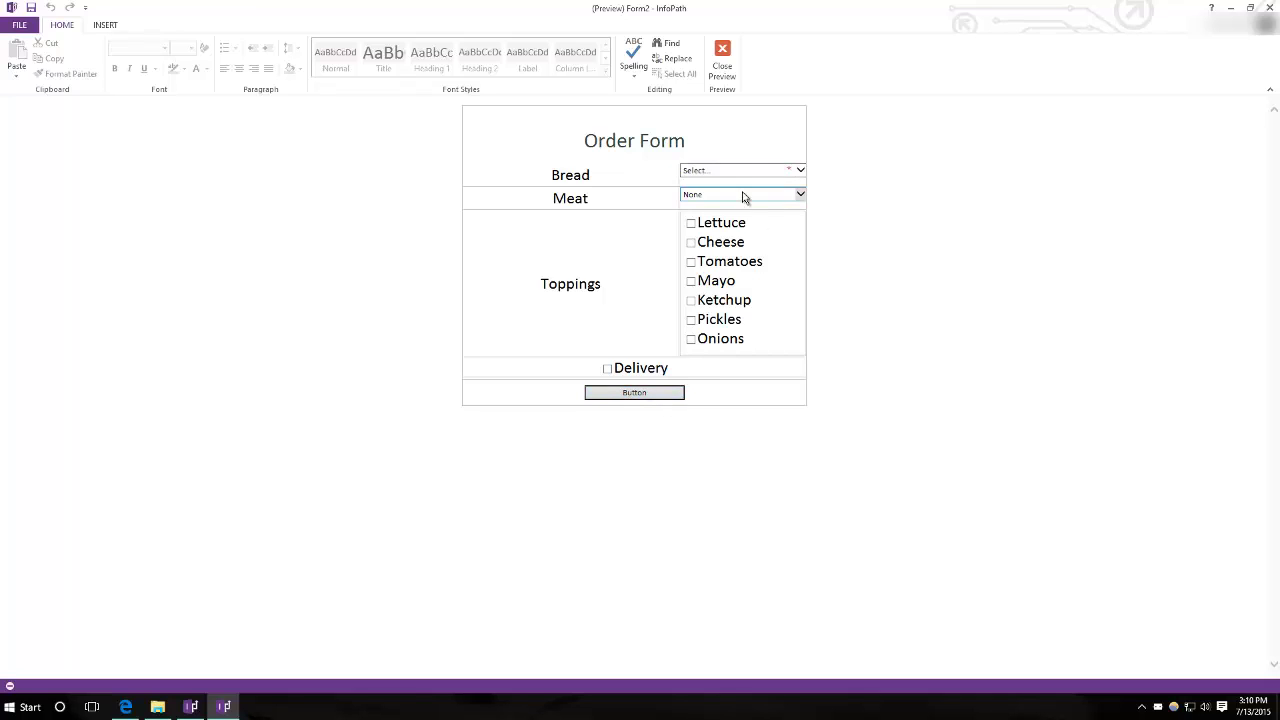